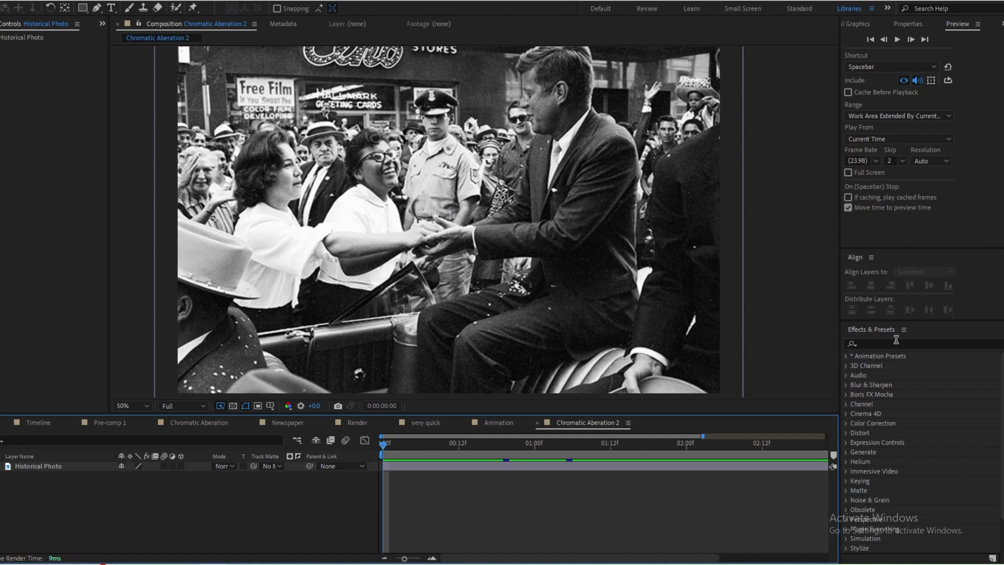
Apply the VR Chromatic Aberrations effect to the Historical Photo layer and turn on Falloff Invert.
left_click(897, 336)
type("chroma")
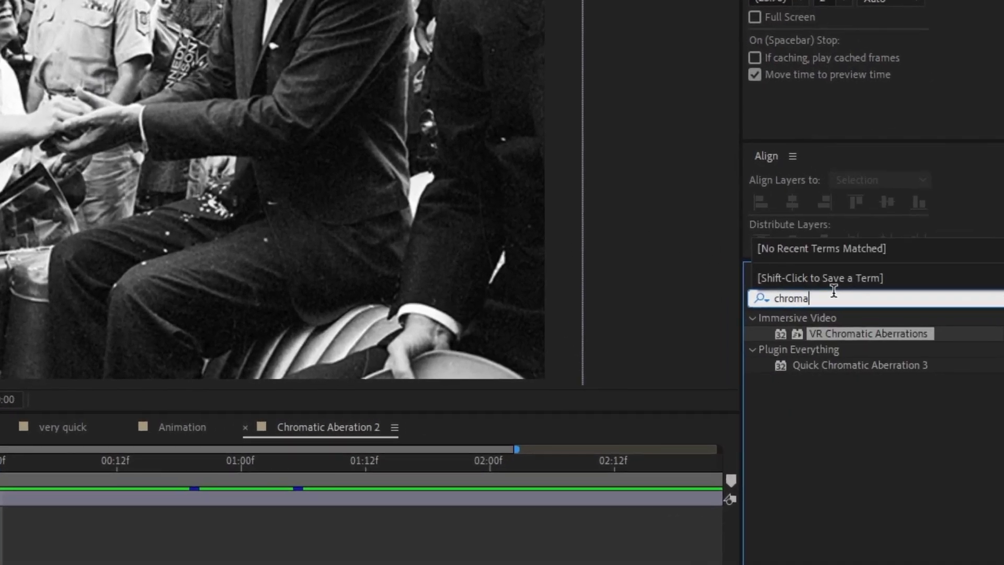
left_click_drag(831, 334, 81, 502)
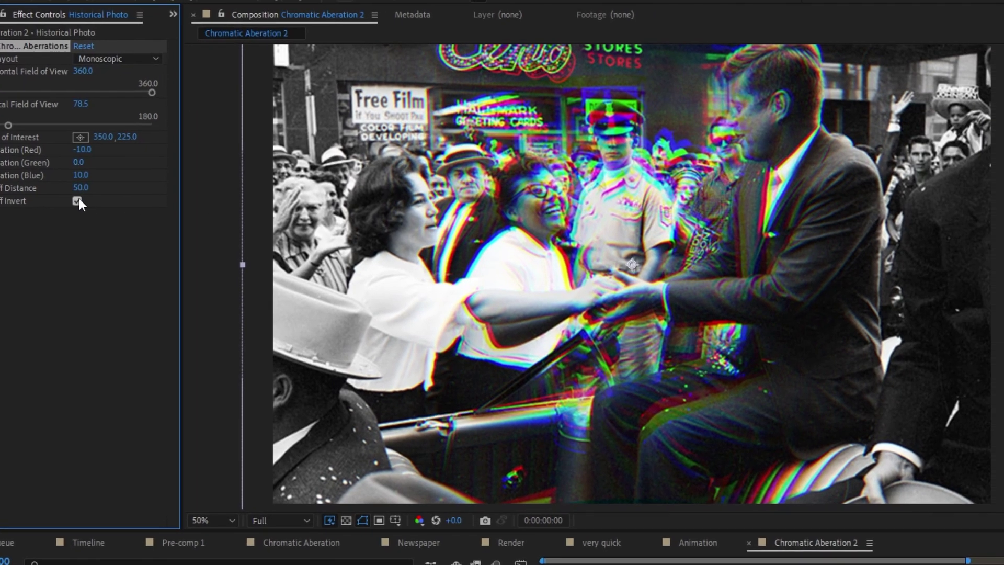
left_click(130, 197)
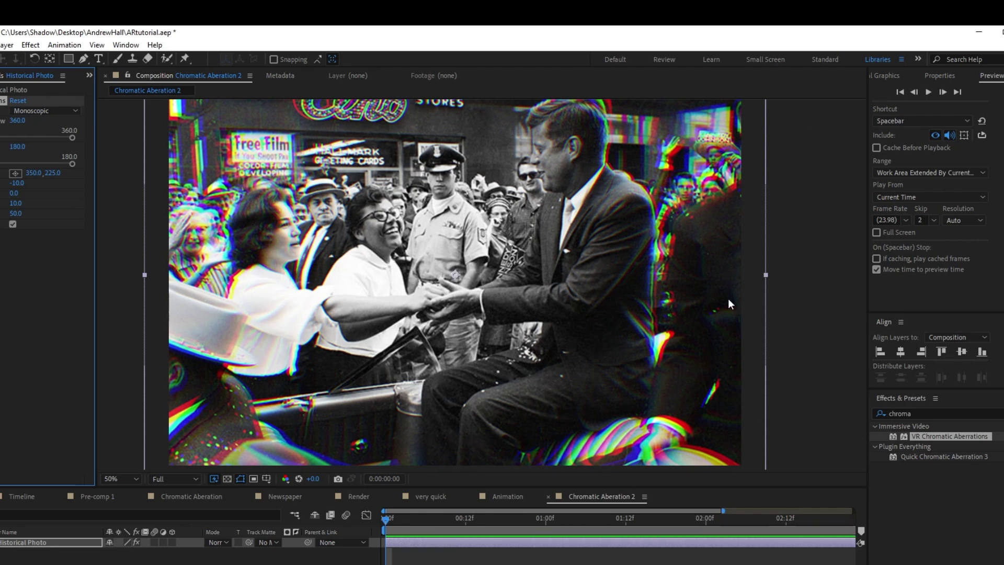
Delete the VR Chromatic Aberrations effect from the Historical Photo layer.
left_click(4, 292)
left_click(3, 100)
key("Delete")
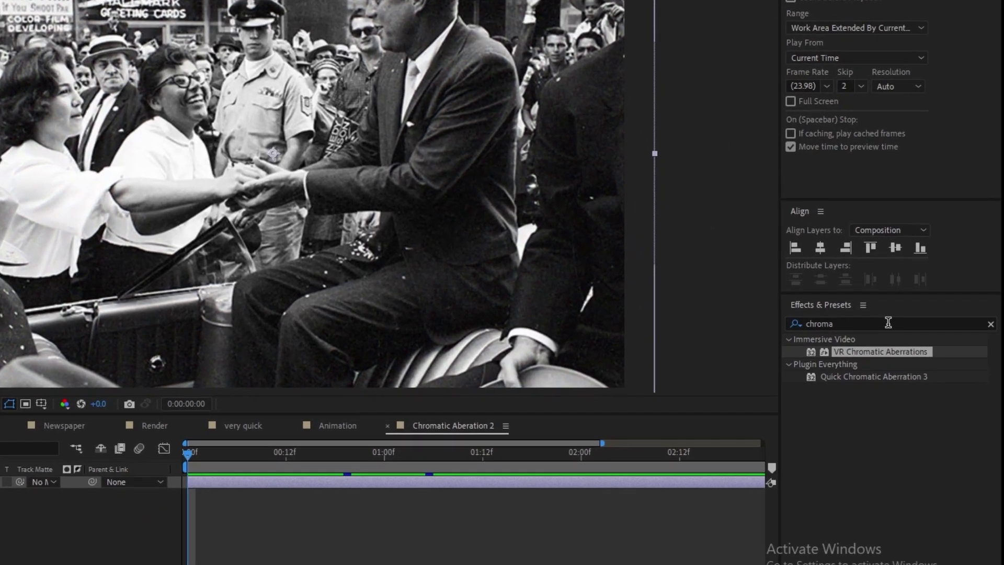
Find the 3D Glasses effect and apply it to the Historical Photo layer.
left_click(938, 389)
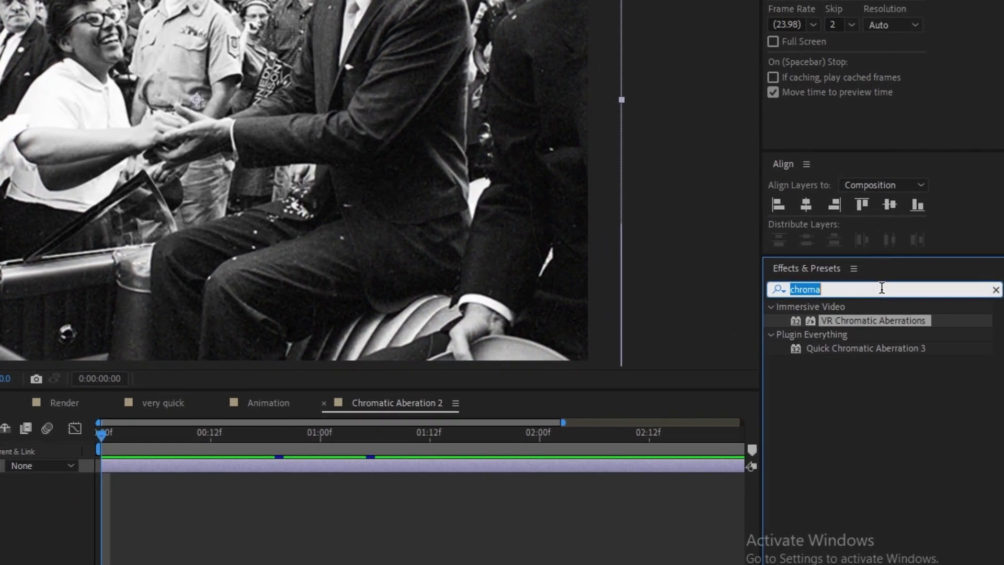
type("3d gla")
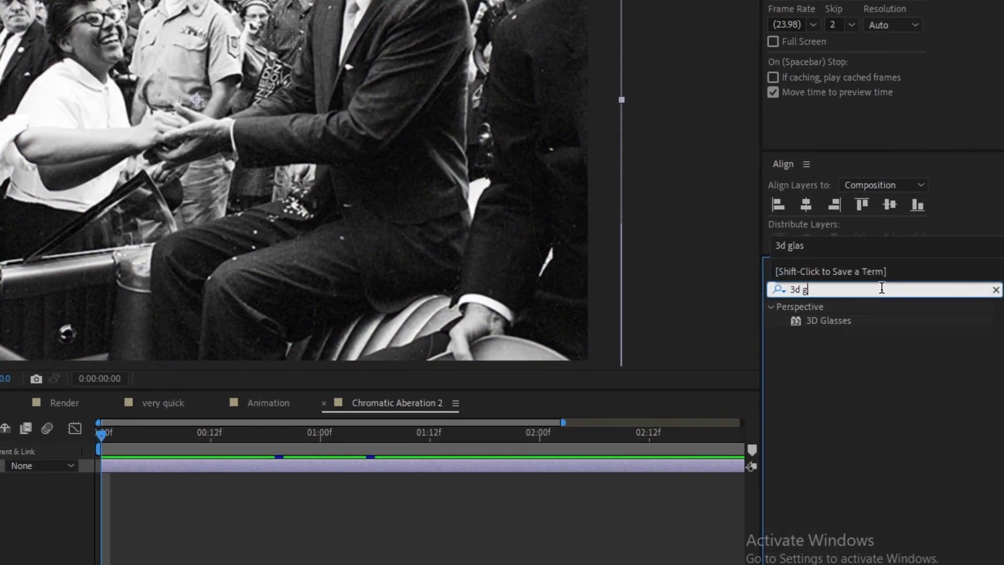
left_click(832, 321)
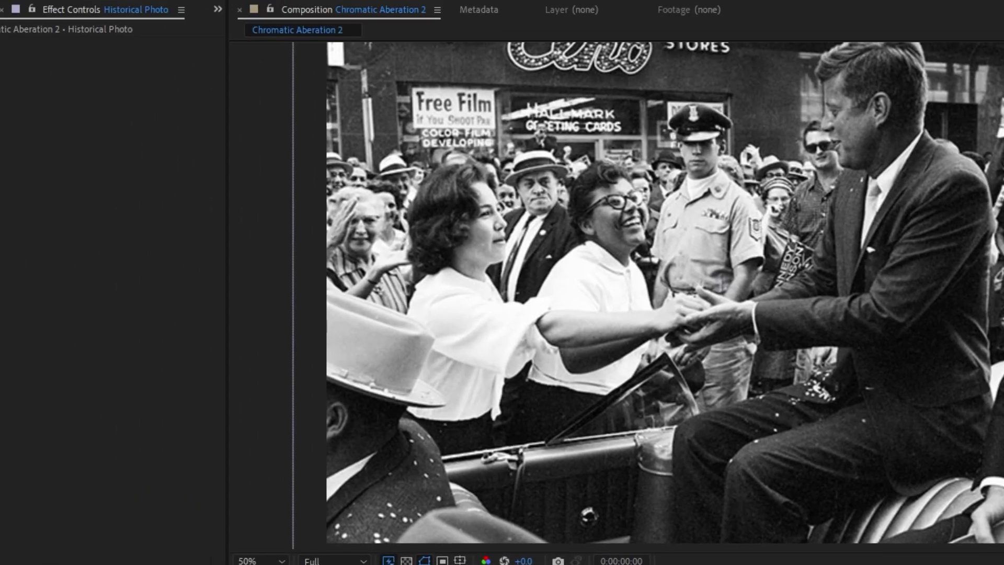
left_click_drag(685, 272, 680, 269)
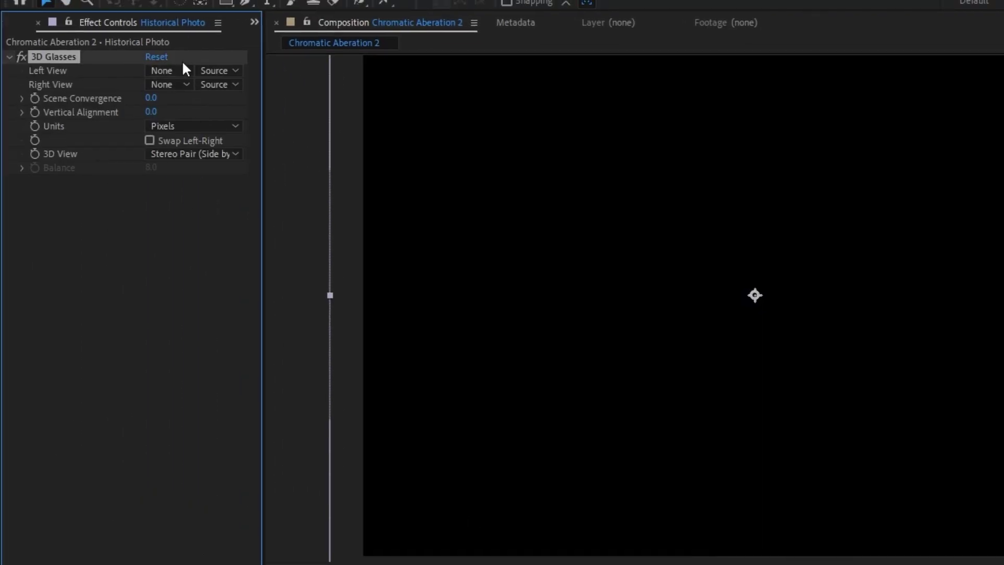
Set both the left and right views of 3D Glasses to Historical Photo and the 3D view to Balanced Colored Red Blue.
left_click(168, 70)
left_click(216, 114)
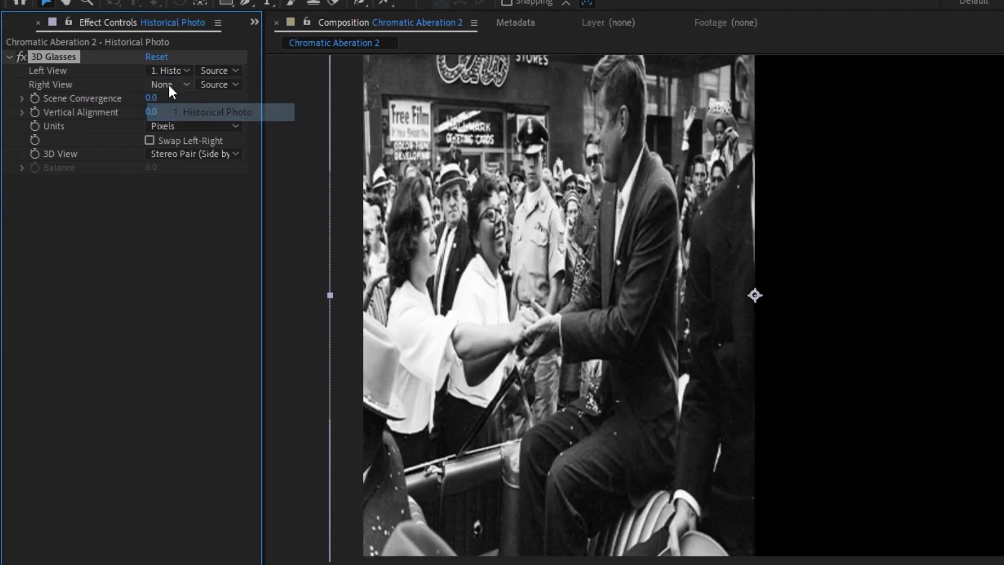
left_click(168, 85)
left_click(189, 122)
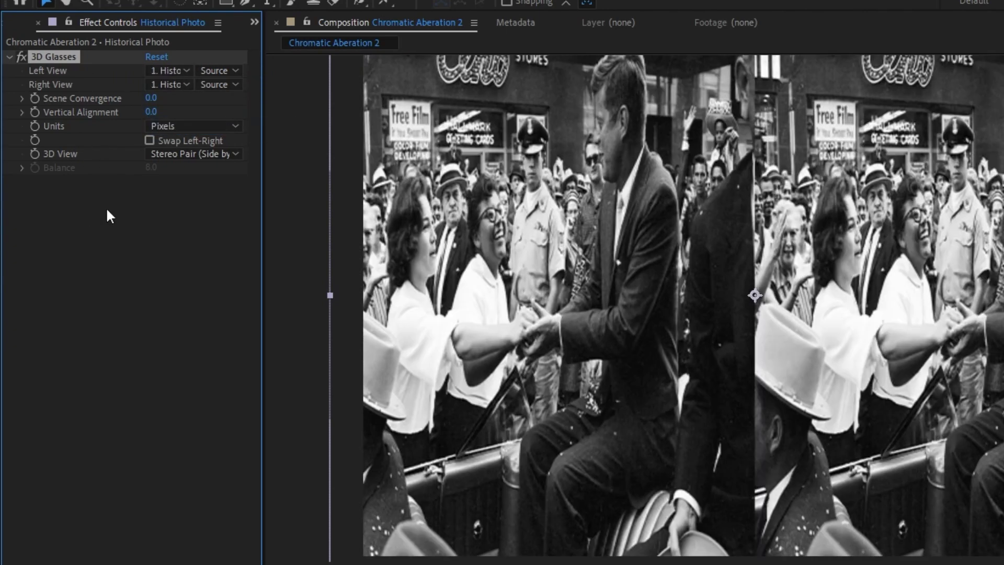
left_click(174, 153)
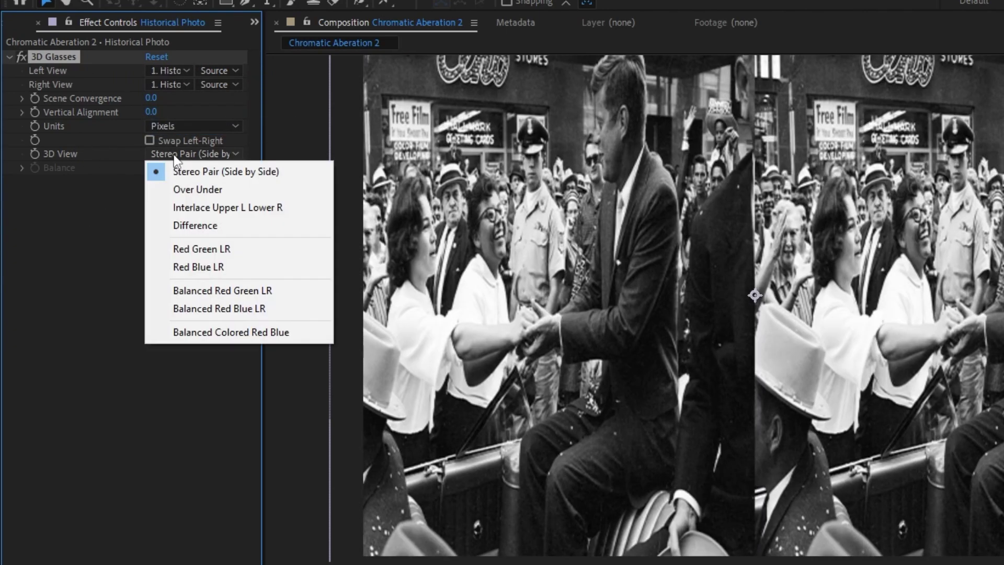
left_click(225, 331)
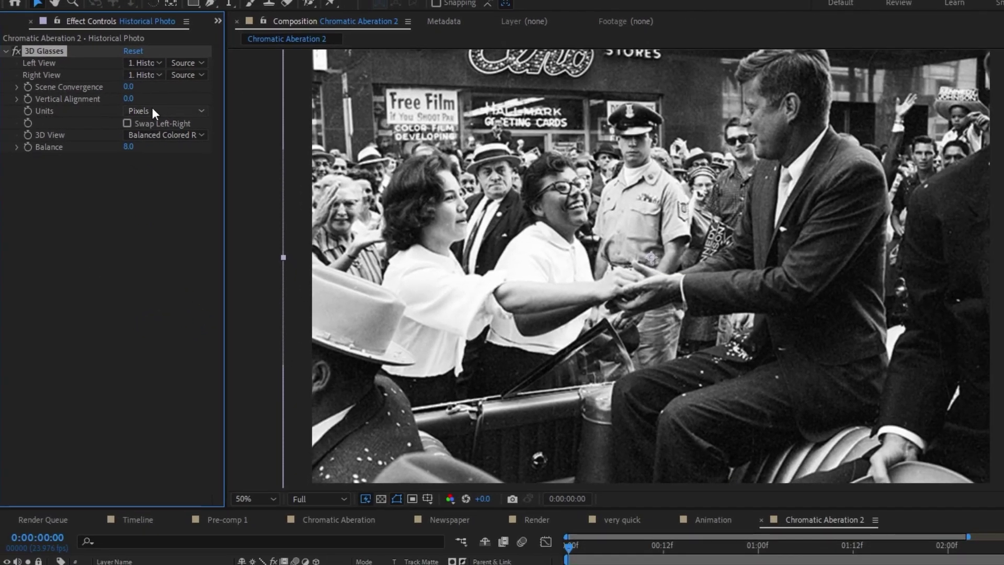
Set the Scene Convergence of the 3D Glasses effect to 0.5.
scroll(560, 234, "up", 1)
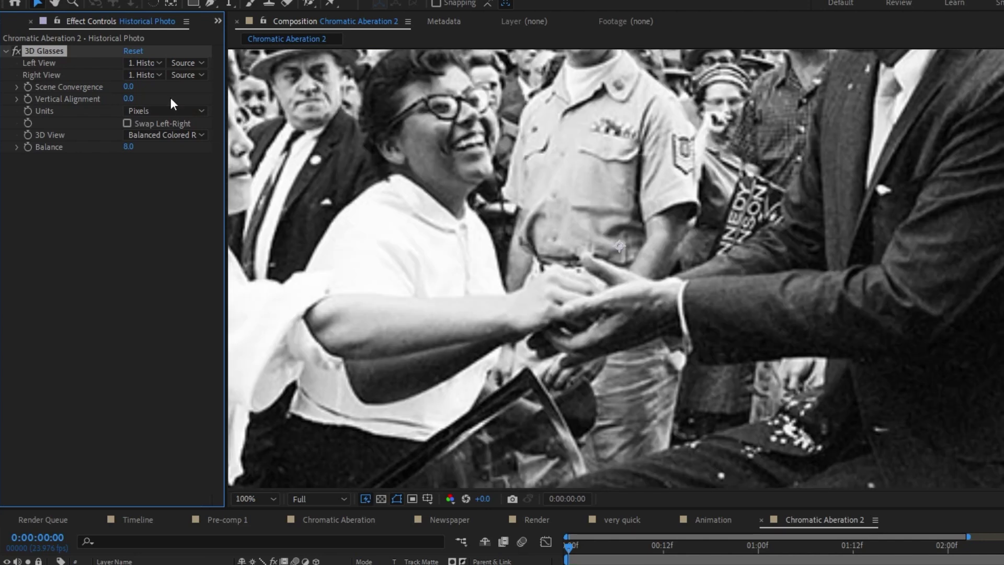
left_click(131, 86)
type("0.5")
key("Return")
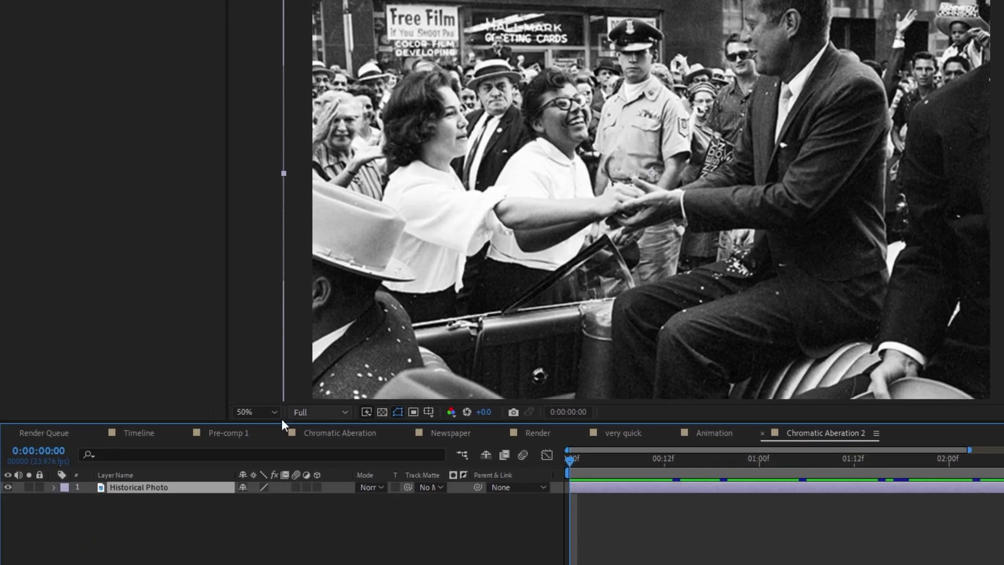
Duplicate the Historical Photo layer twice and apply the Set Channels effect to the topmost copy, Historical Photo 3.
key("ctrl+d")
key("ctrl+d")
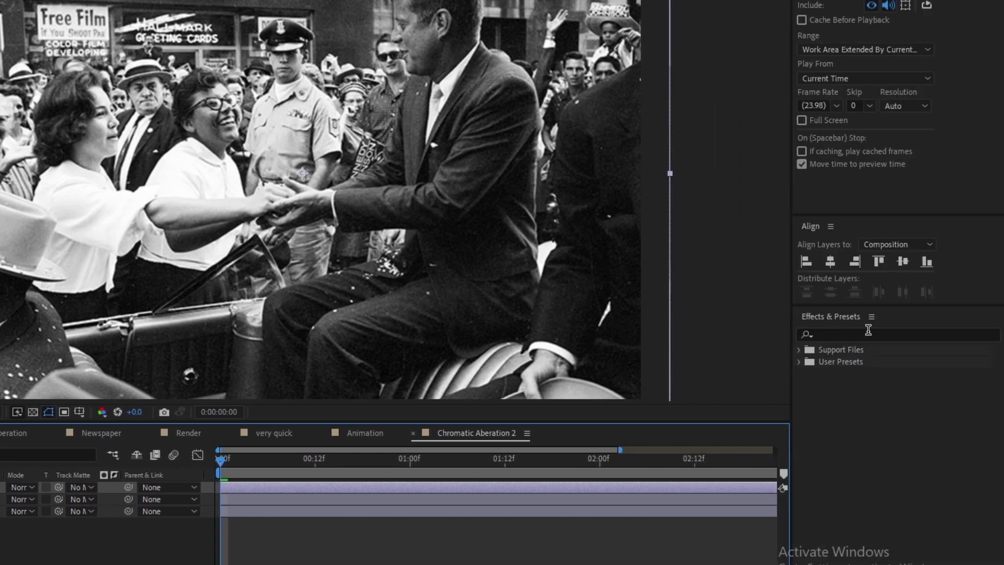
left_click(868, 330)
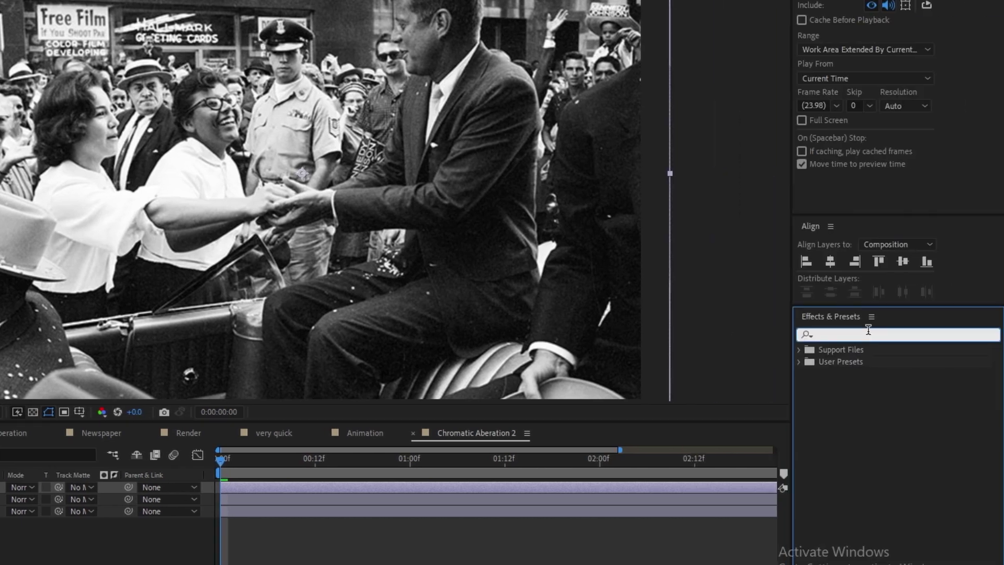
type("set chanel")
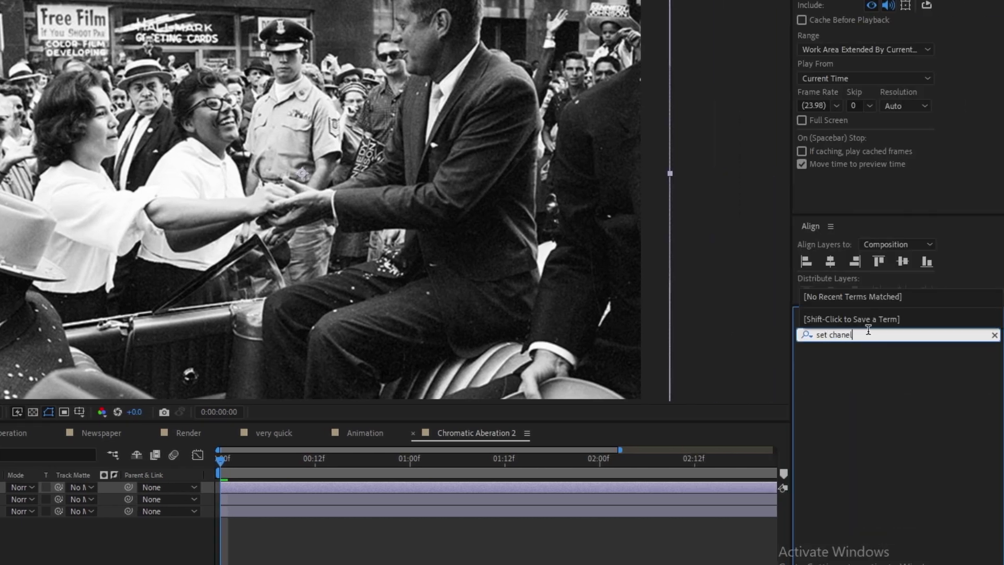
key("BackSpace")
key("BackSpace")
left_click(874, 388)
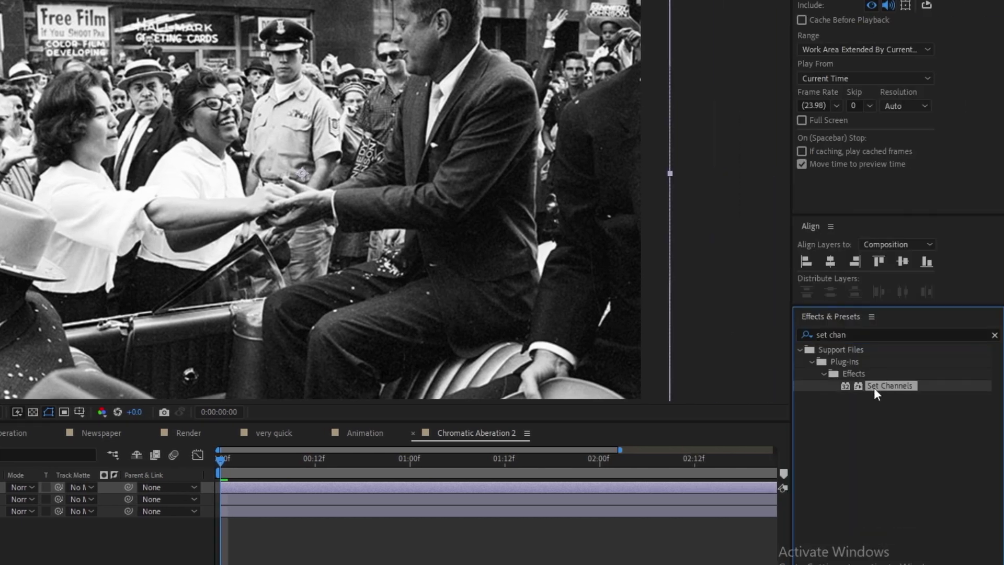
left_click_drag(889, 385, 267, 488)
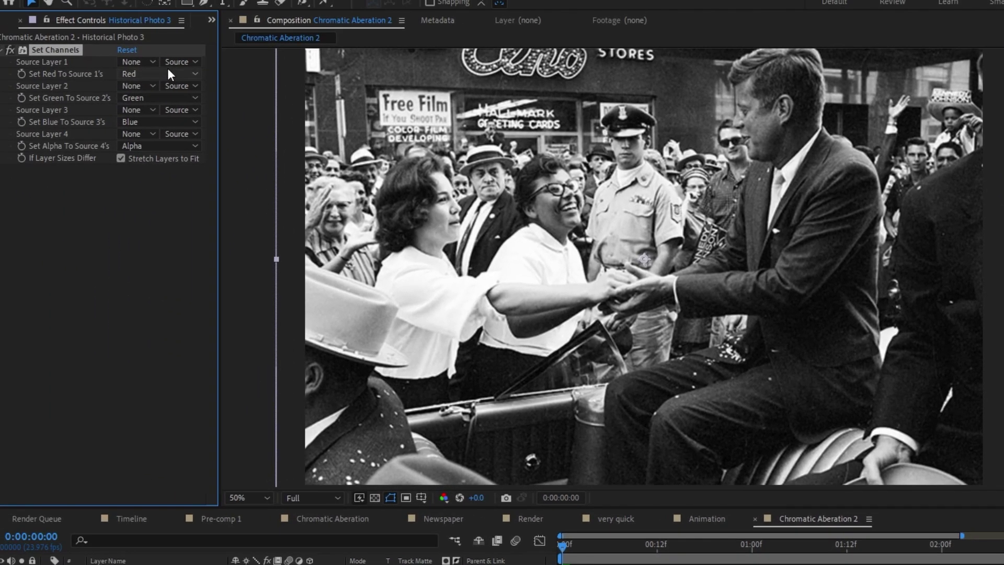
Set the green and blue sources of Set Channels to Off on Historical Photo 3, leaving only red.
left_click(141, 99)
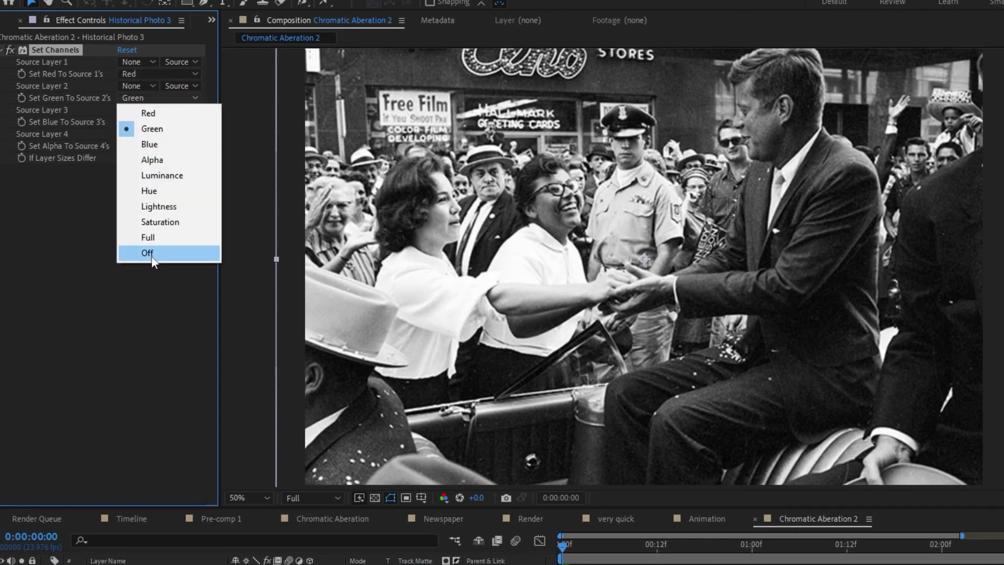
left_click(151, 255)
left_click(143, 147)
left_click(137, 121)
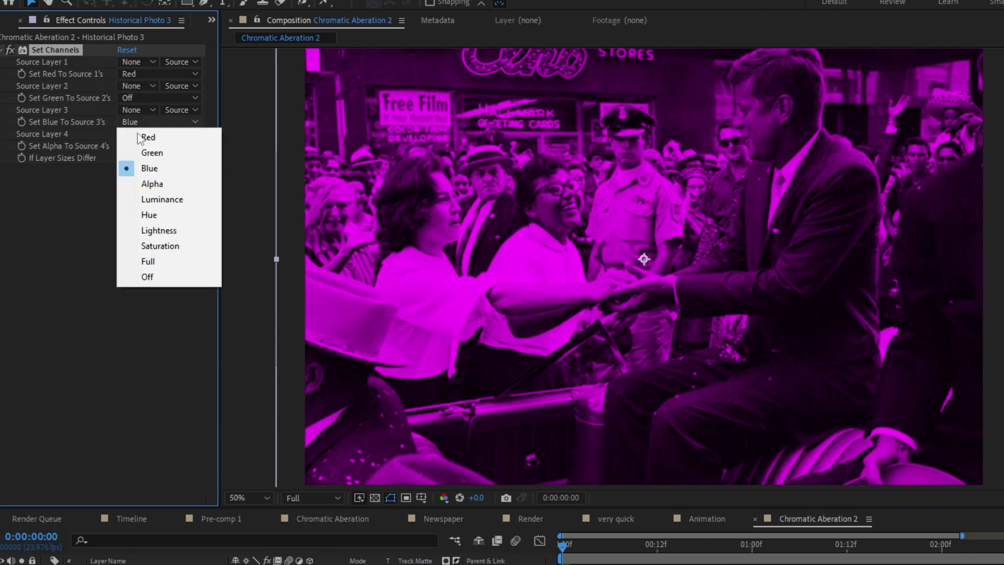
left_click(146, 273)
Apply Set Channels to Historical Photo 2 and set its red and blue sources to Off, keeping green set to Green.
left_click(151, 523)
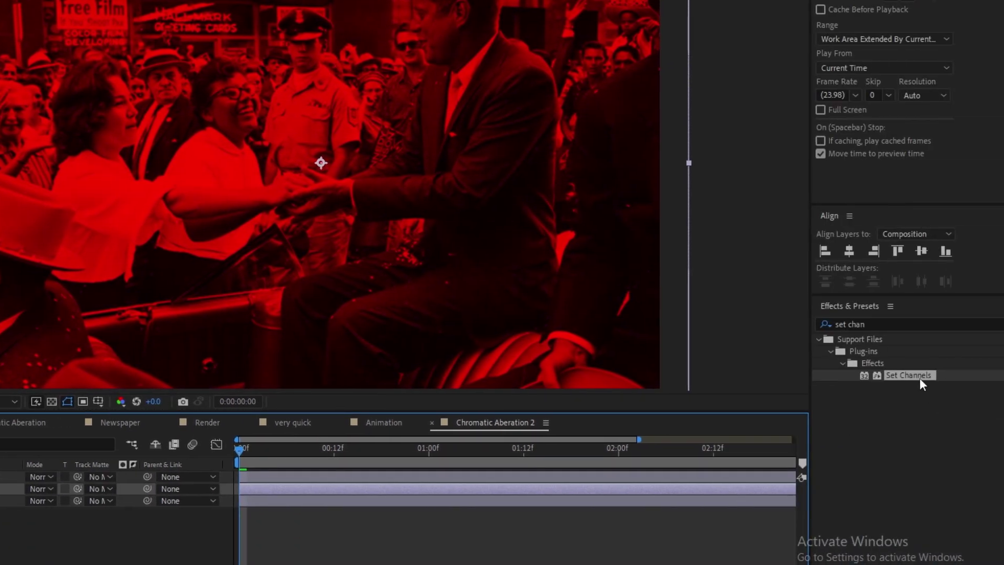
double_click(909, 376)
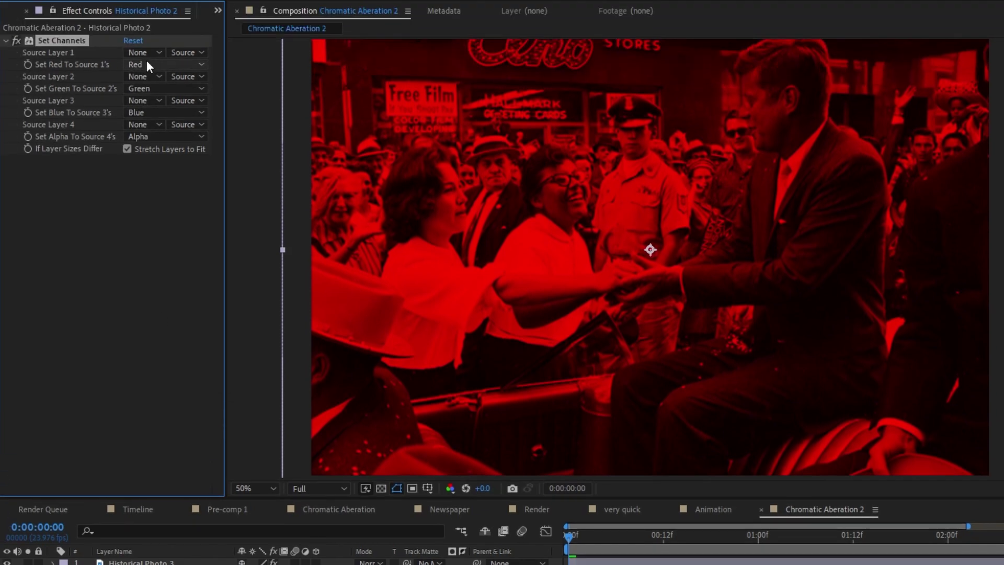
left_click(157, 62)
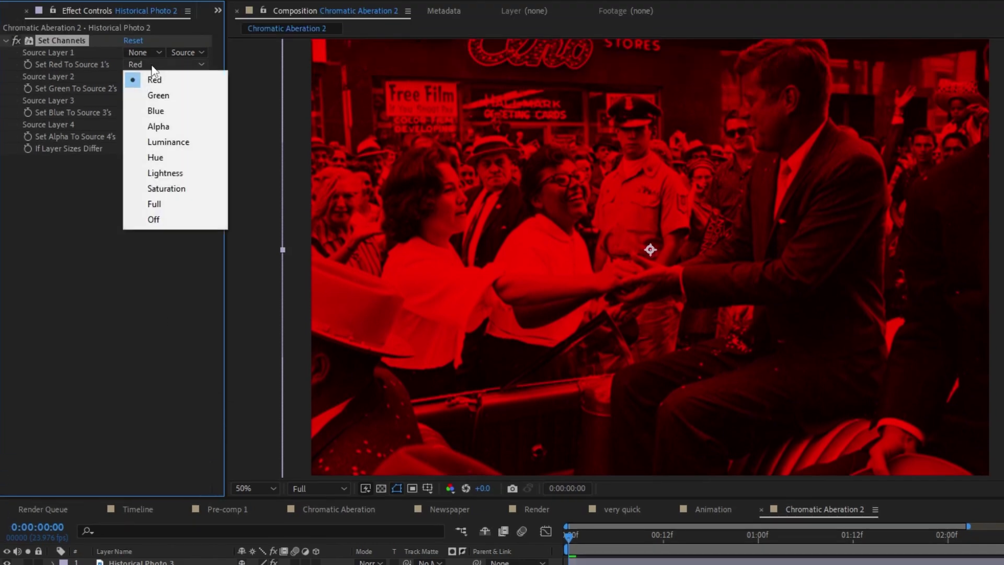
left_click(173, 220)
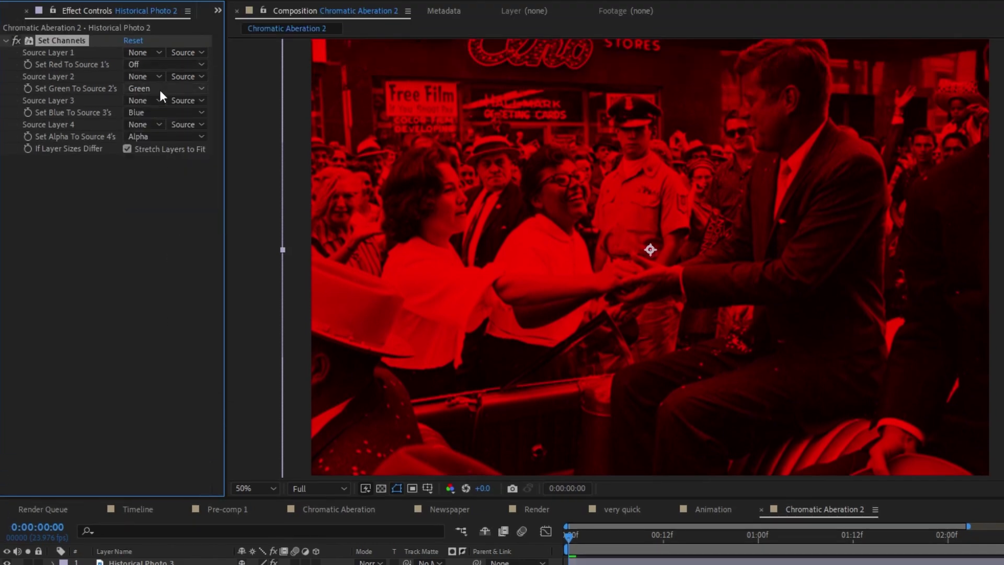
left_click(159, 90)
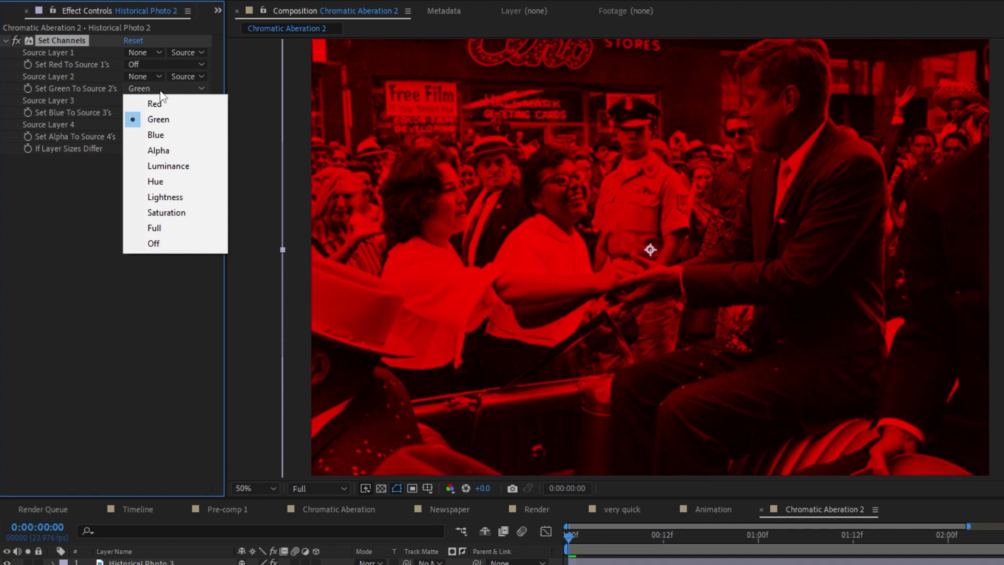
left_click(169, 244)
left_click(159, 86)
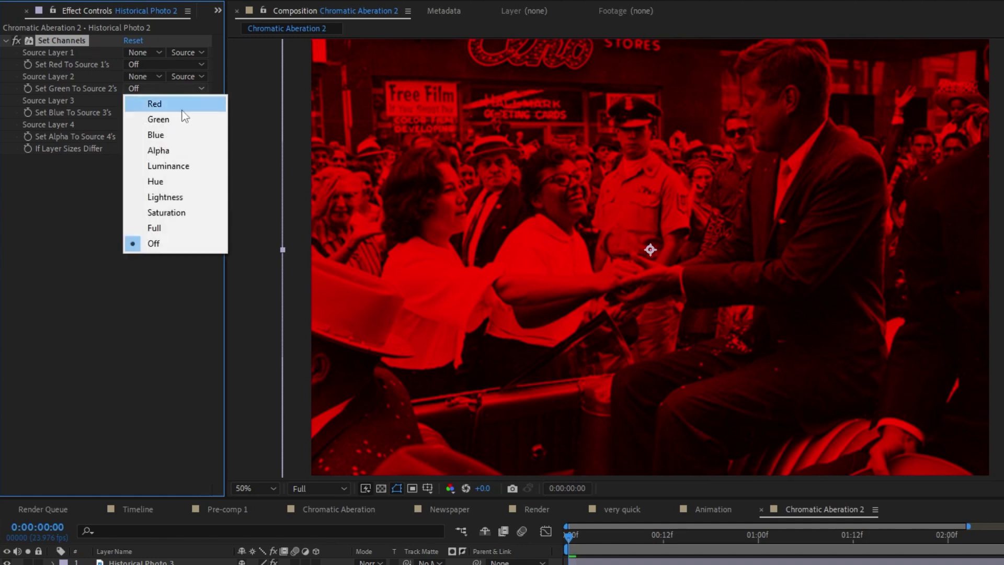
left_click(168, 120)
left_click(149, 137)
left_click(171, 130)
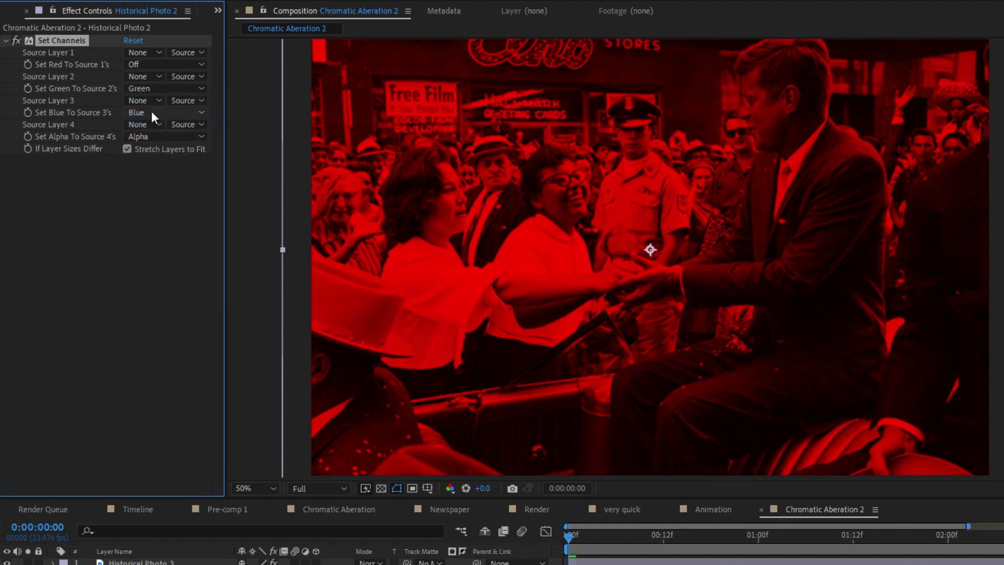
left_click(152, 111)
left_click(157, 268)
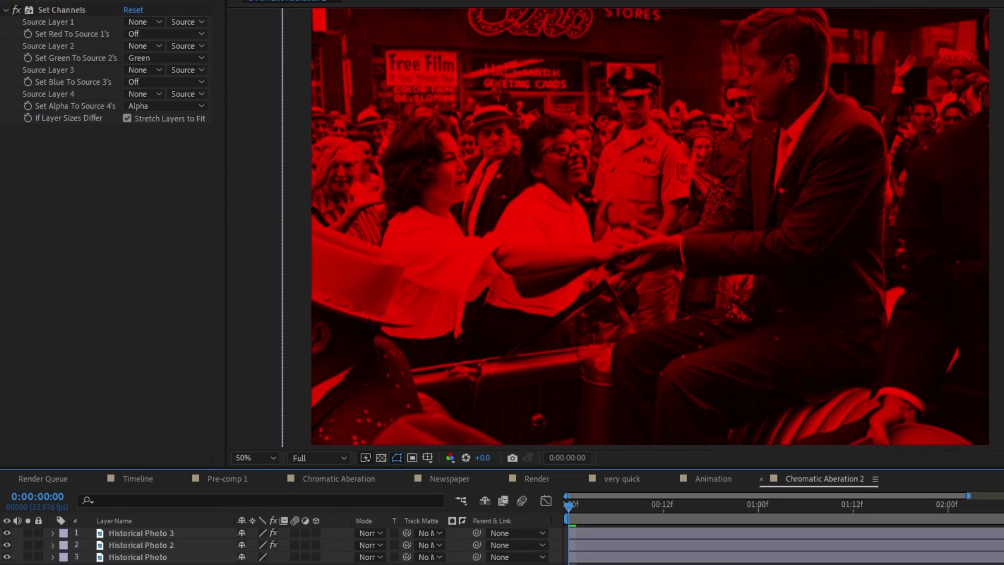
Hide Historical Photo 3 and Historical Photo 2, and apply Set Channels to the original Historical Photo layer.
left_click(142, 545)
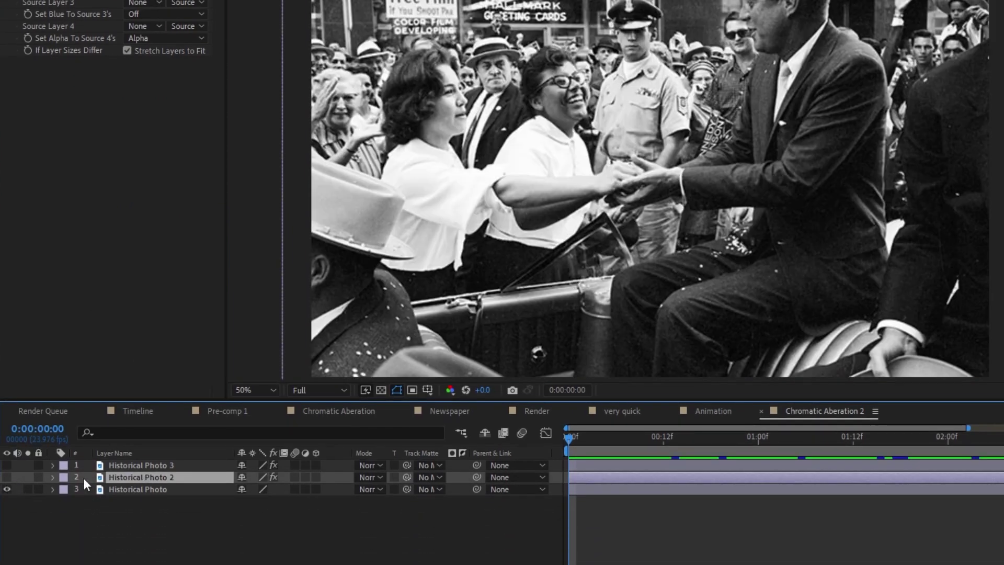
left_click(178, 490)
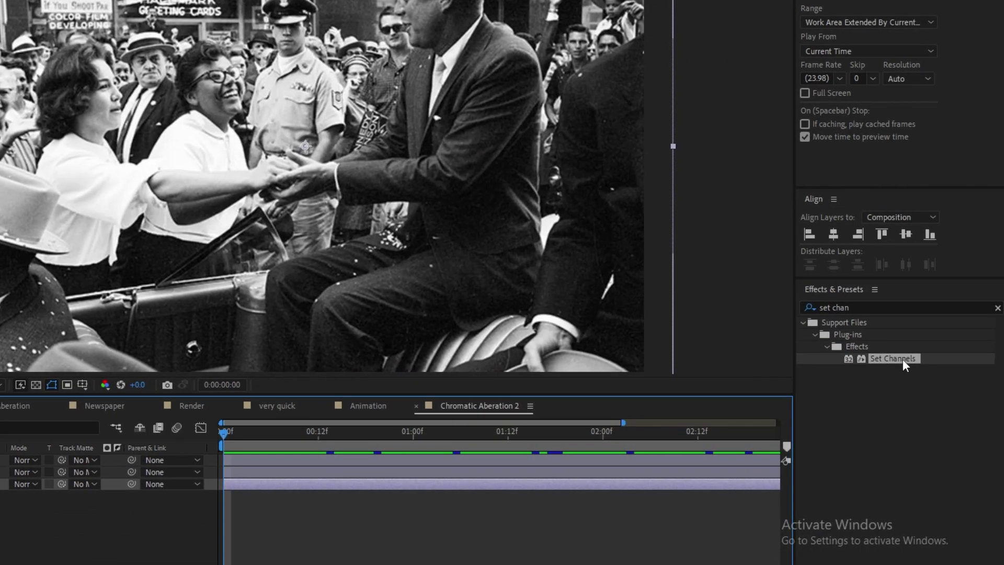
left_click_drag(903, 360, 45, 488)
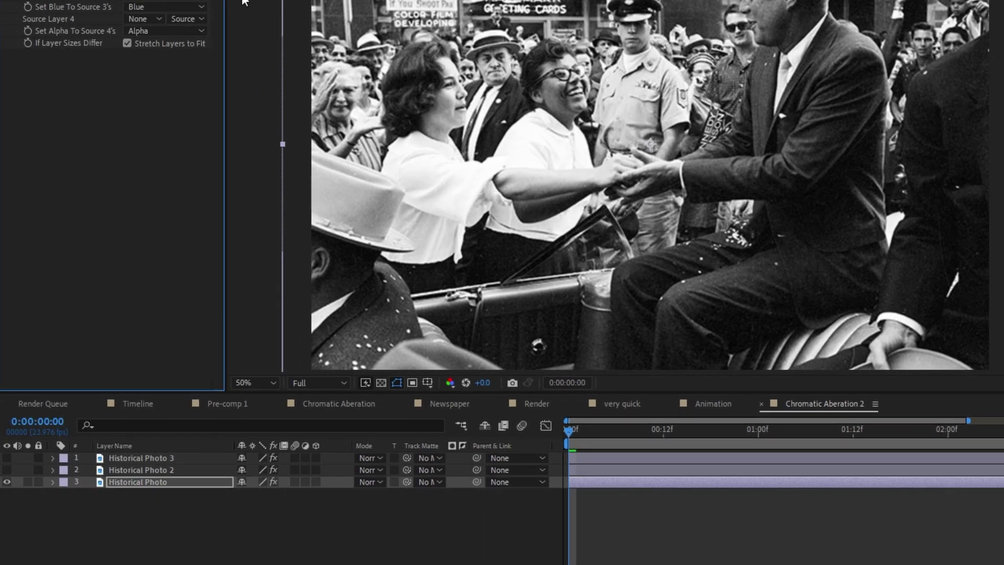
Set the red and green sources to Off on the original Historical Photo layer and show the two hidden copies again.
left_click(154, 73)
left_click(149, 229)
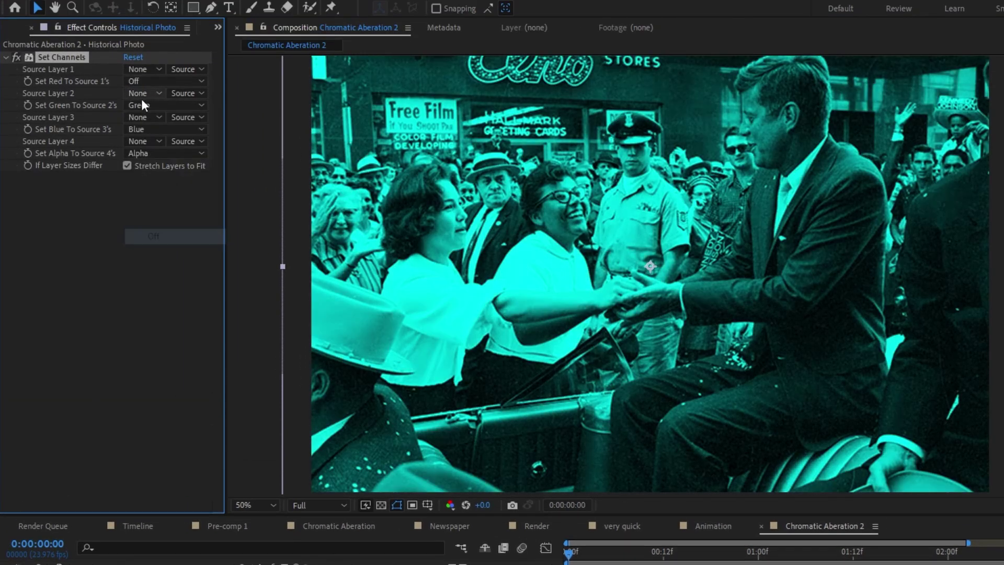
left_click(150, 105)
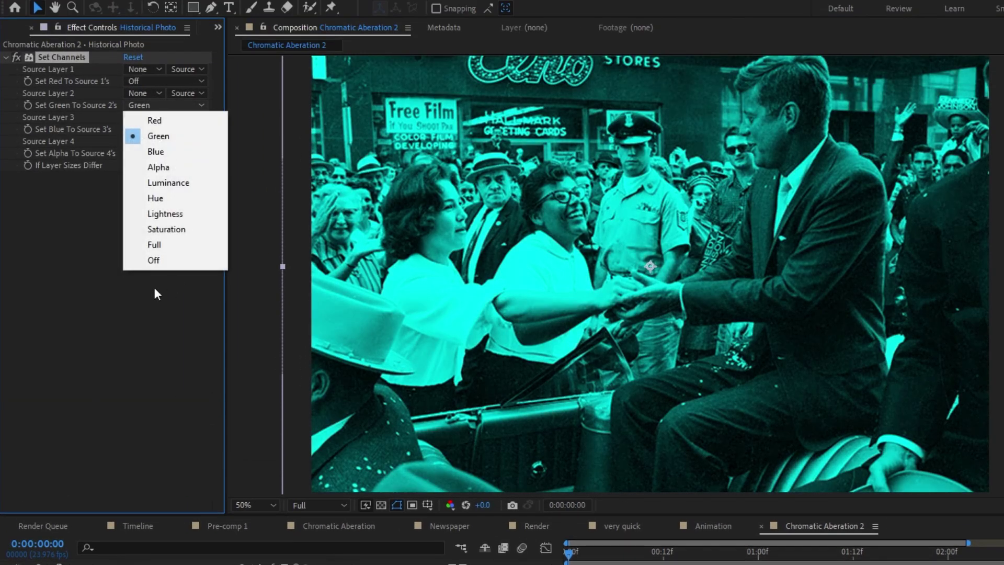
left_click(157, 261)
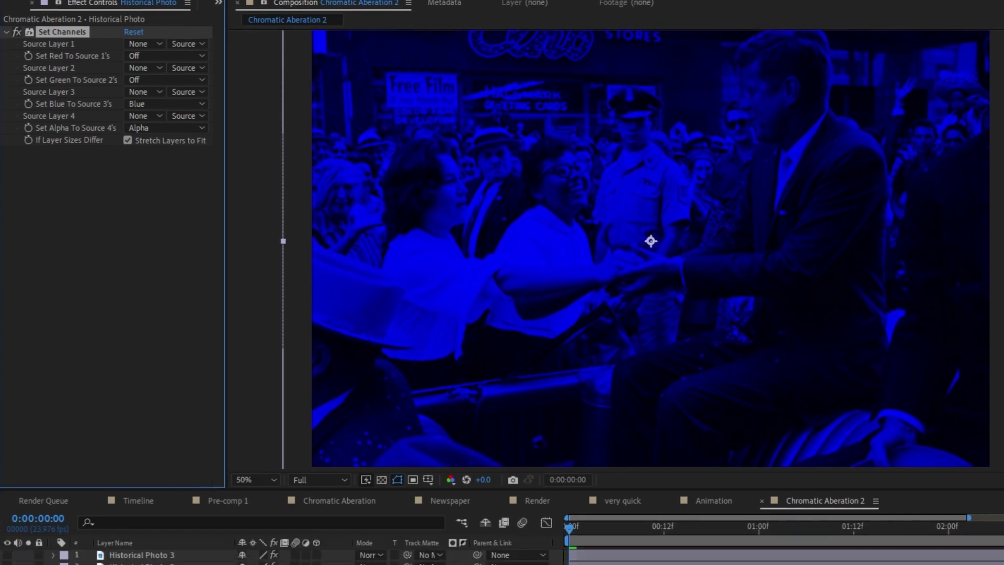
left_click_drag(11, 517, 11, 475)
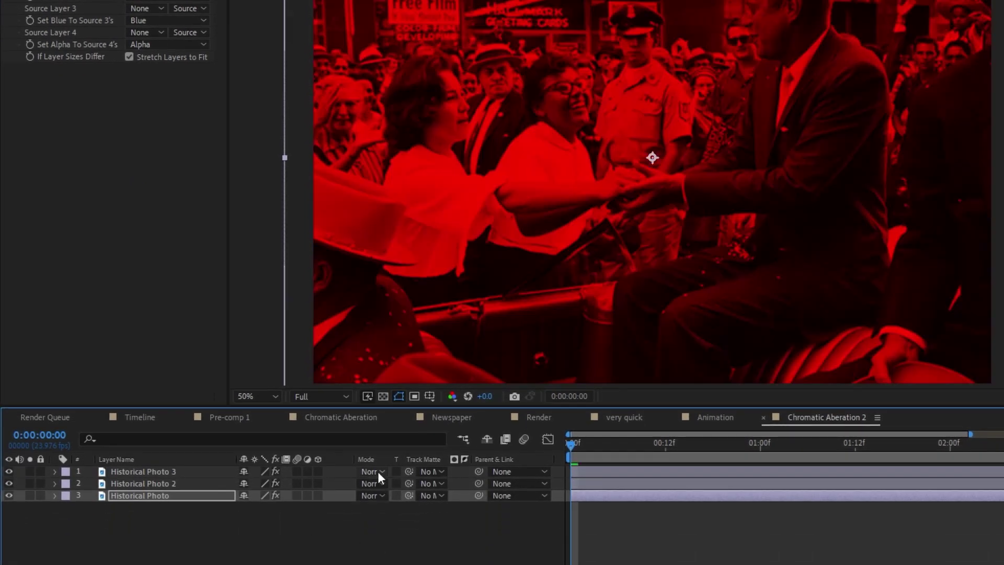
Set the blending mode of Historical Photo 3 and Historical Photo 2 to Add.
left_click(377, 472)
left_click(444, 124)
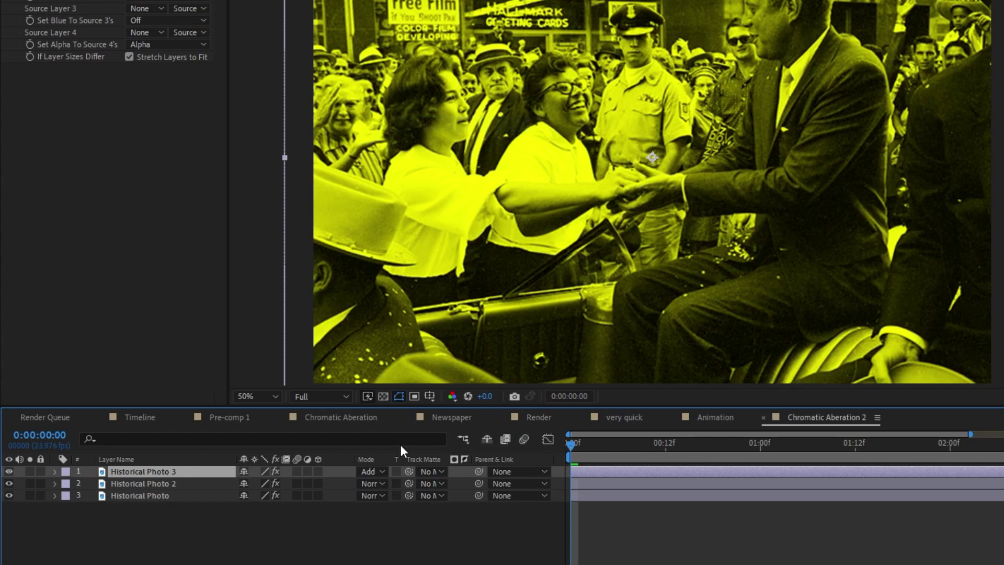
left_click(373, 483)
left_click(429, 21)
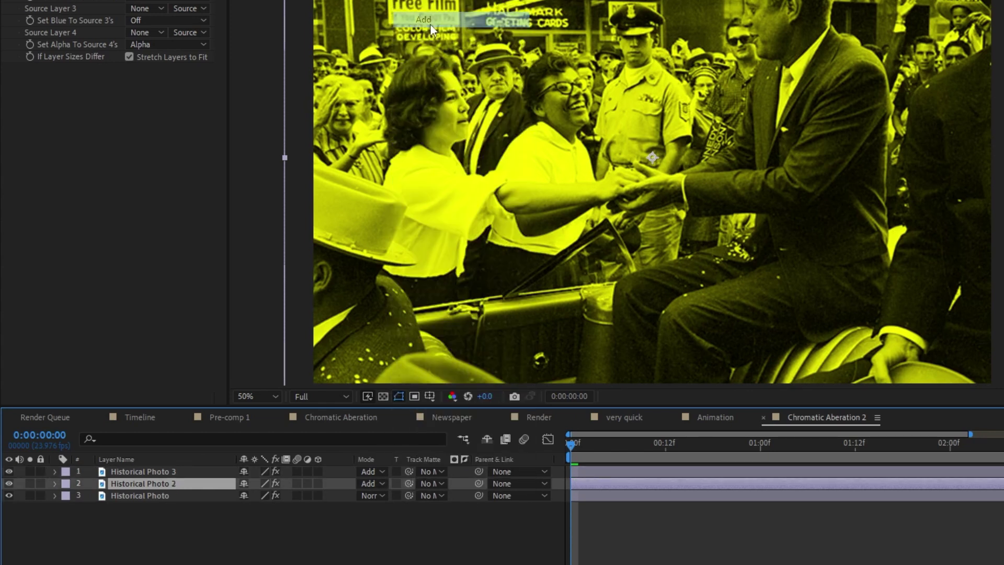
left_click(373, 497)
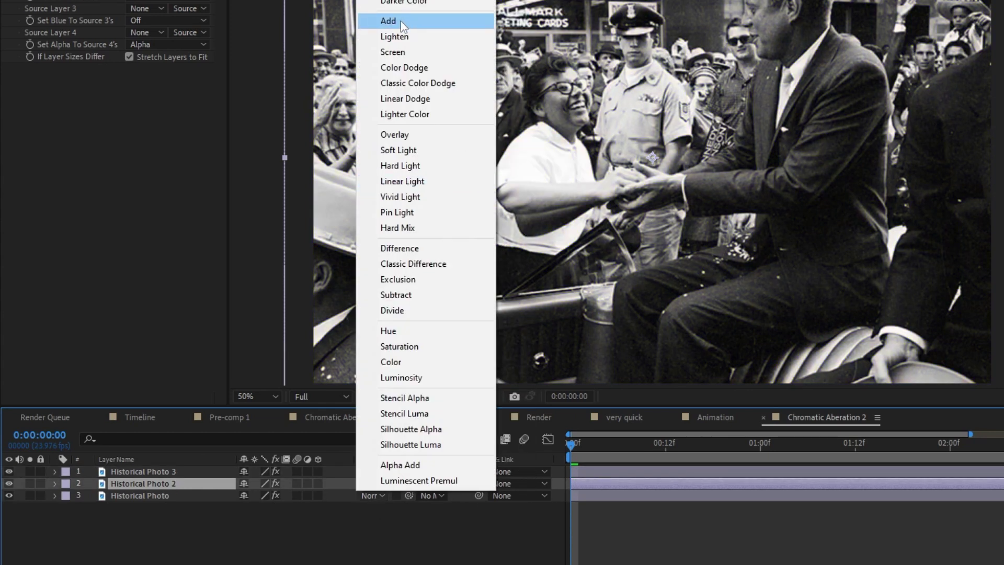
left_click(401, 20)
left_click(372, 497)
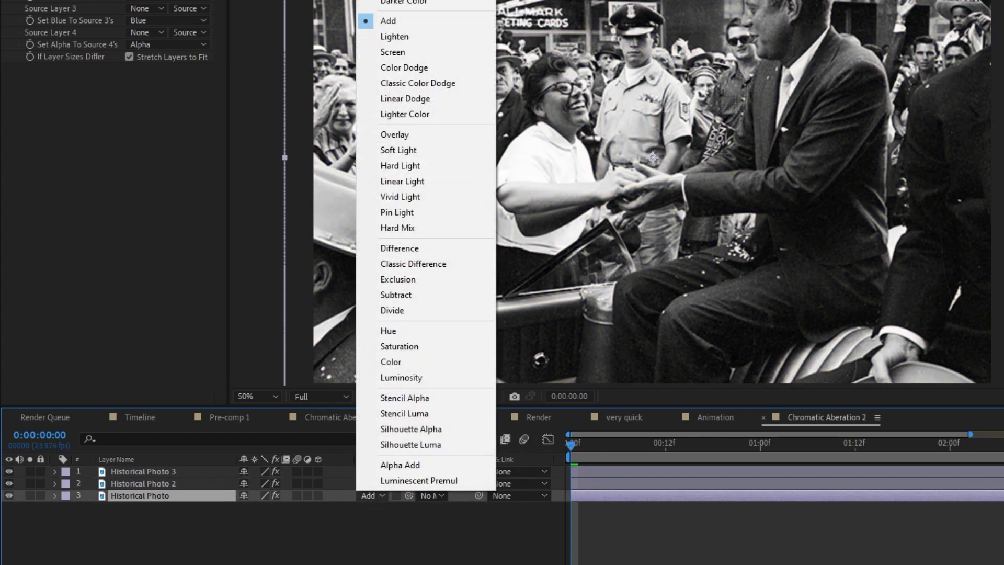
left_click(394, 0)
left_click(452, 548)
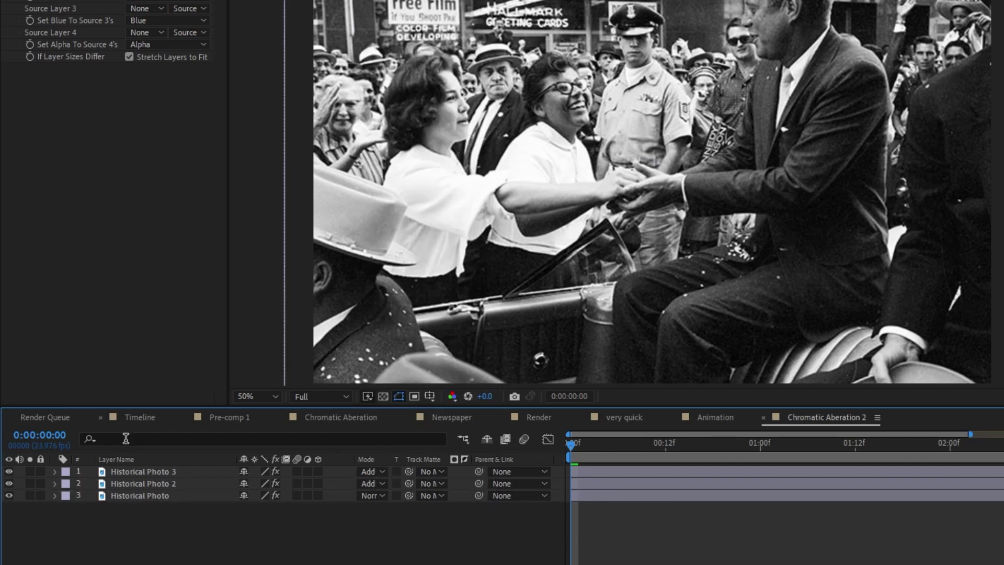
Reveal the Position of Historical Photo 3 and shift its X value to 953.
left_click(156, 473)
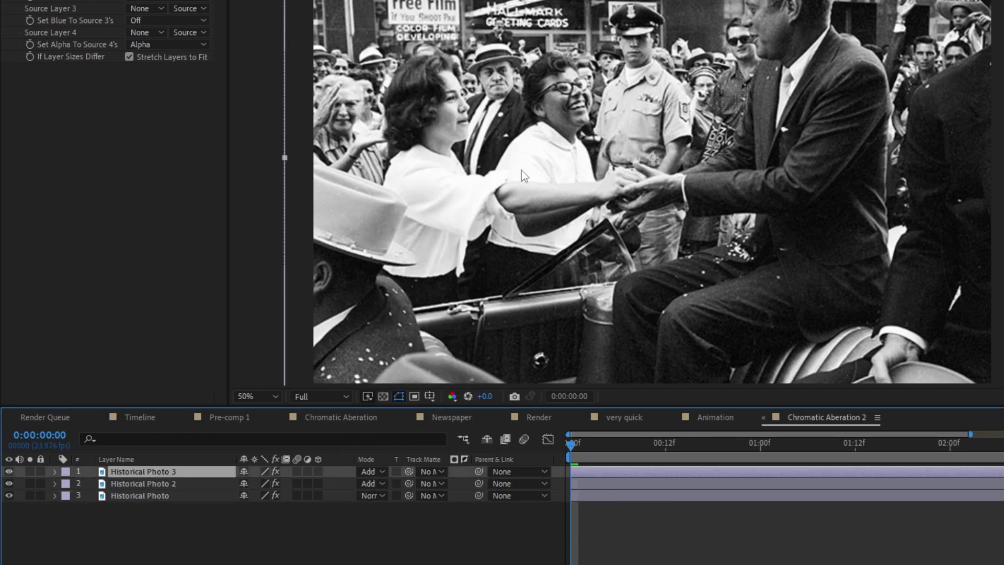
key("p")
key("slash")
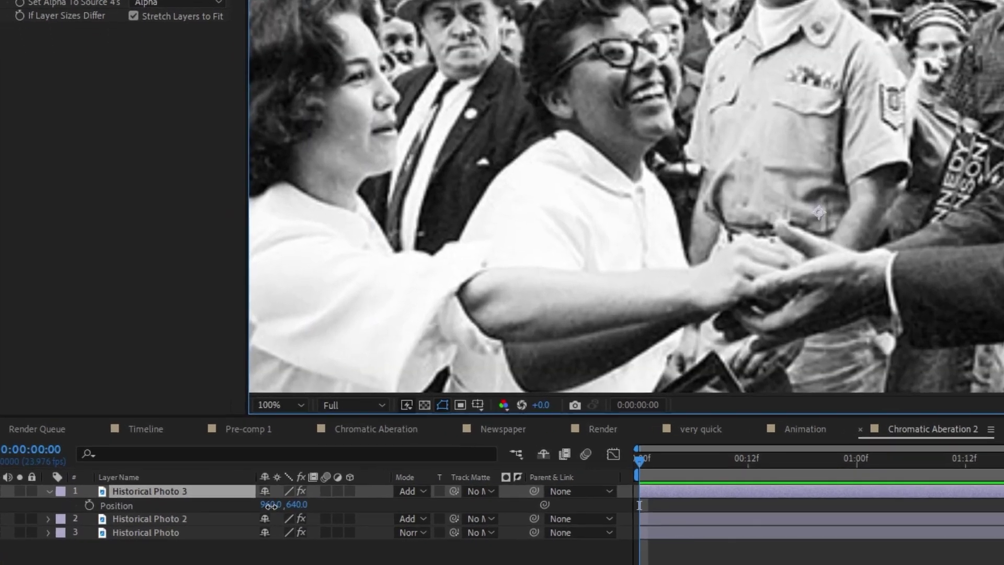
left_click_drag(250, 486, 268, 535)
Reveal the Position of Historical Photo 2, shift its X value to 957, and inspect the colour fringes.
left_click(193, 519)
key("p")
left_click(293, 562)
scroll(671, 153, "down", 1)
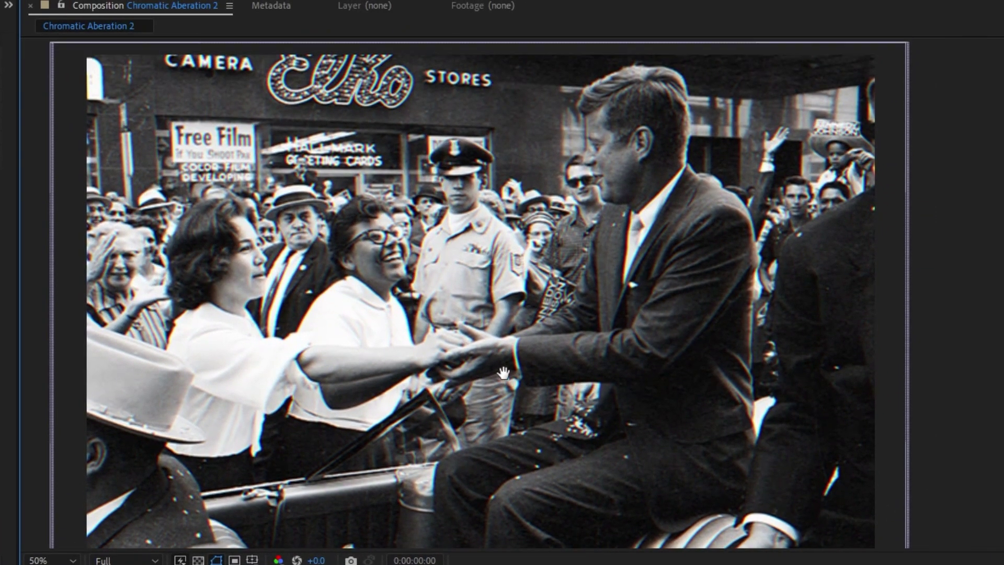
scroll(504, 375, "up", 2)
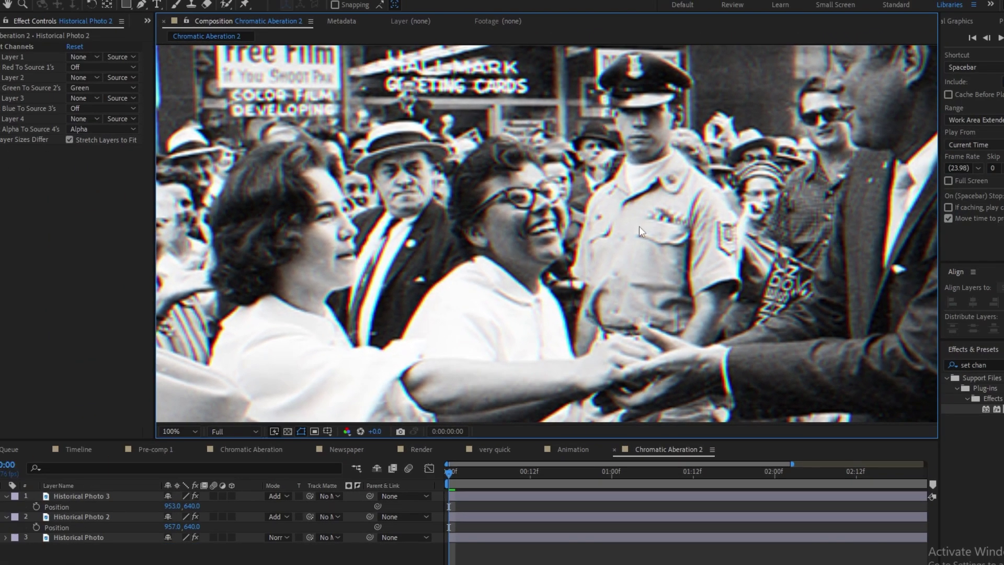
scroll(484, 199, "down", 2)
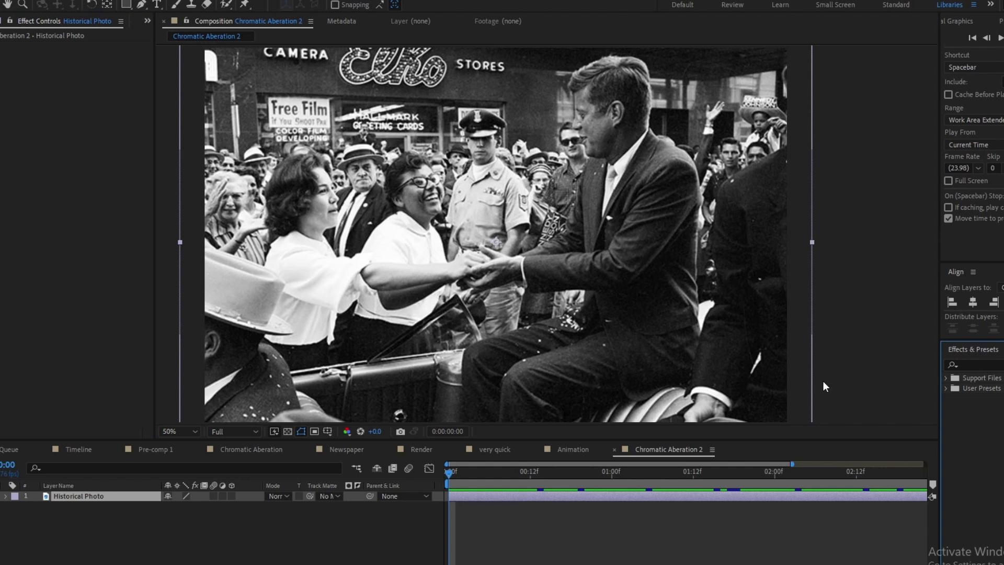
Add an adjustment layer above the single Historical Photo layer and apply the Tint effect to it.
left_click(989, 362)
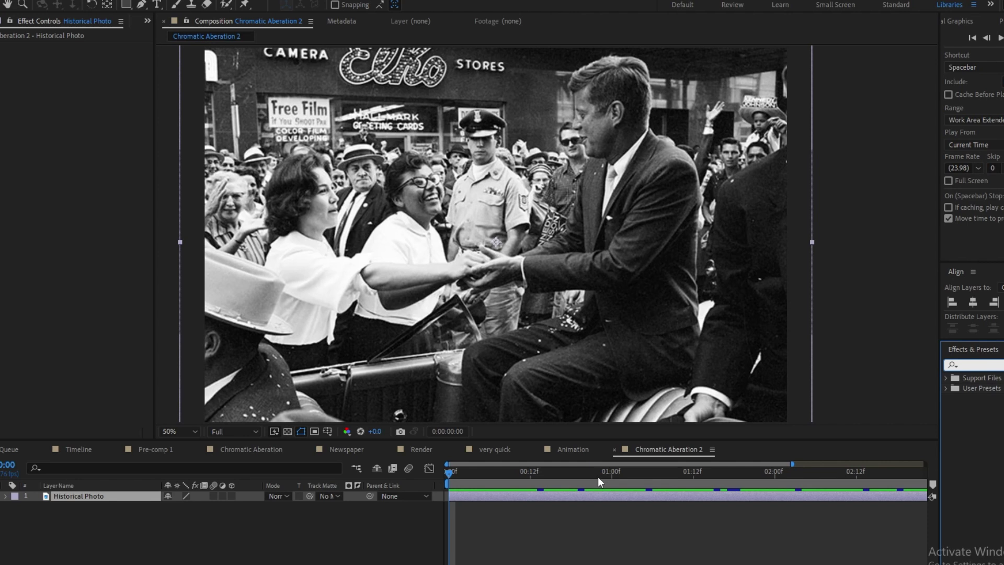
right_click(521, 545)
mouse_move(576, 402)
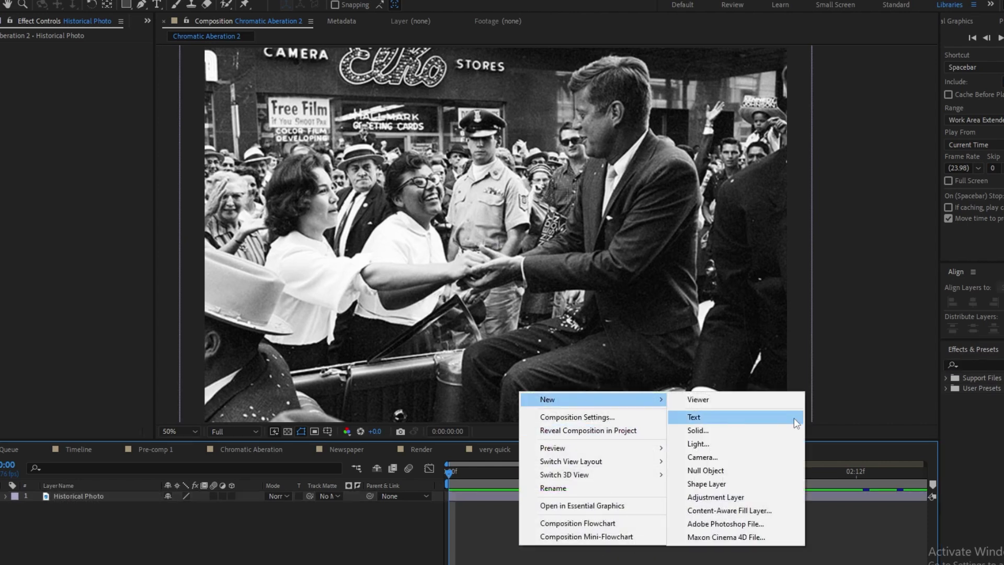
left_click(721, 497)
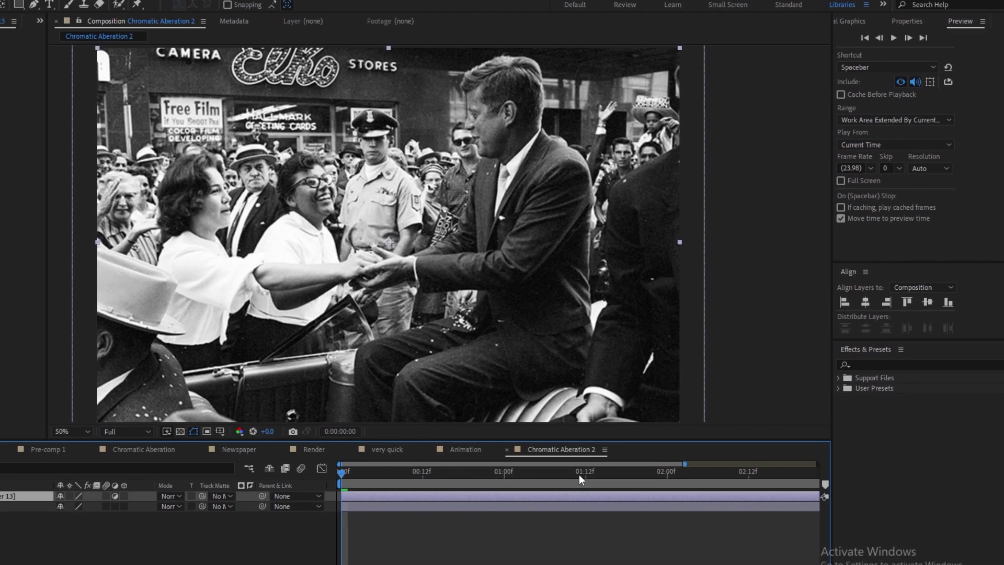
left_click(893, 363)
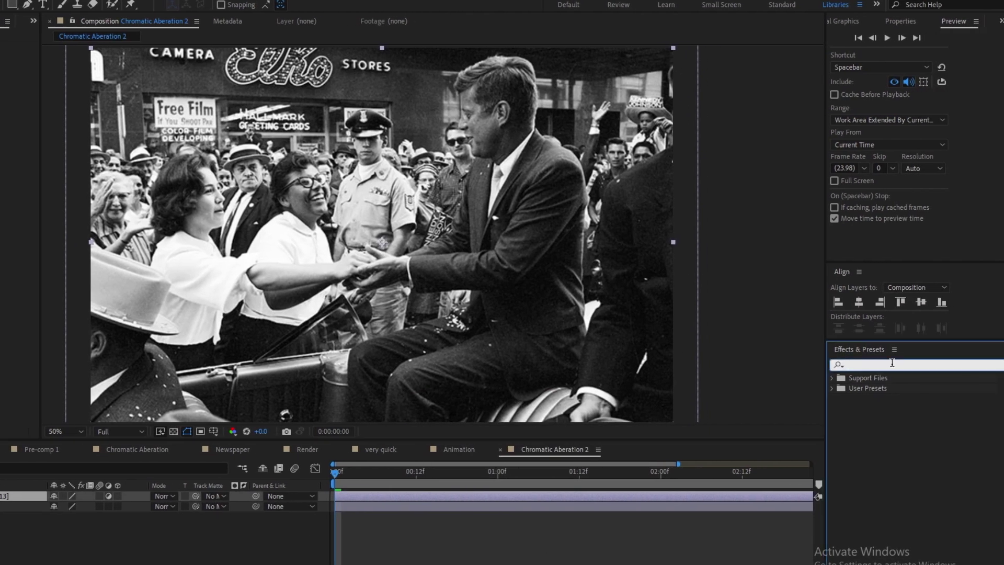
type("tint")
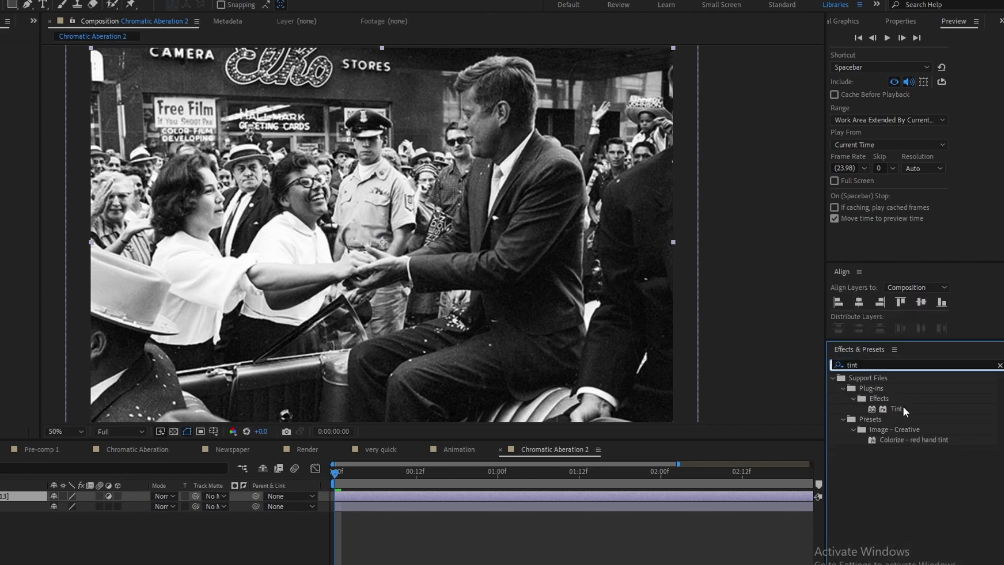
left_click_drag(897, 408, 401, 497)
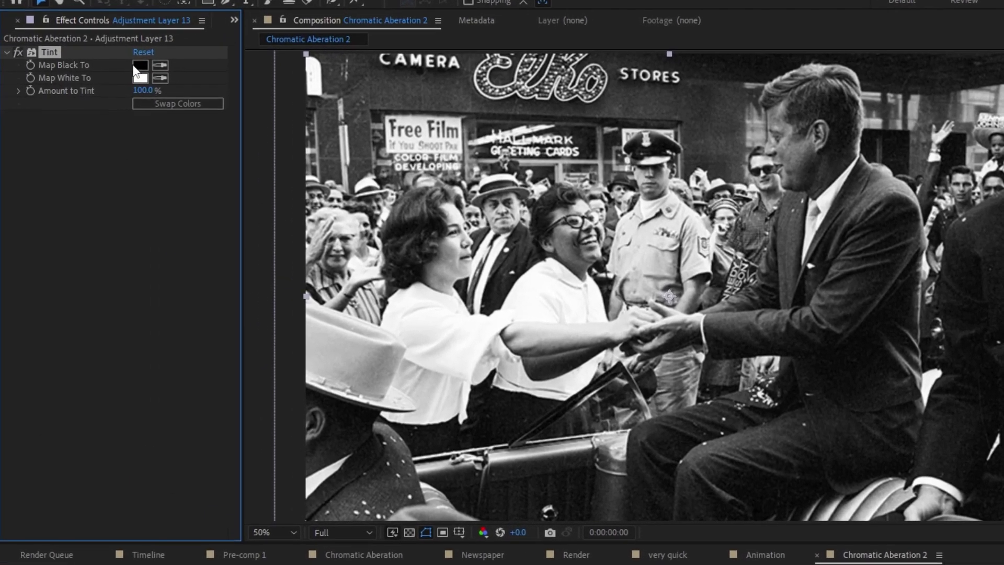
Set the Tint effect to map black to magenta F600FF and white to cyan 00EAFF.
left_click(98, 68)
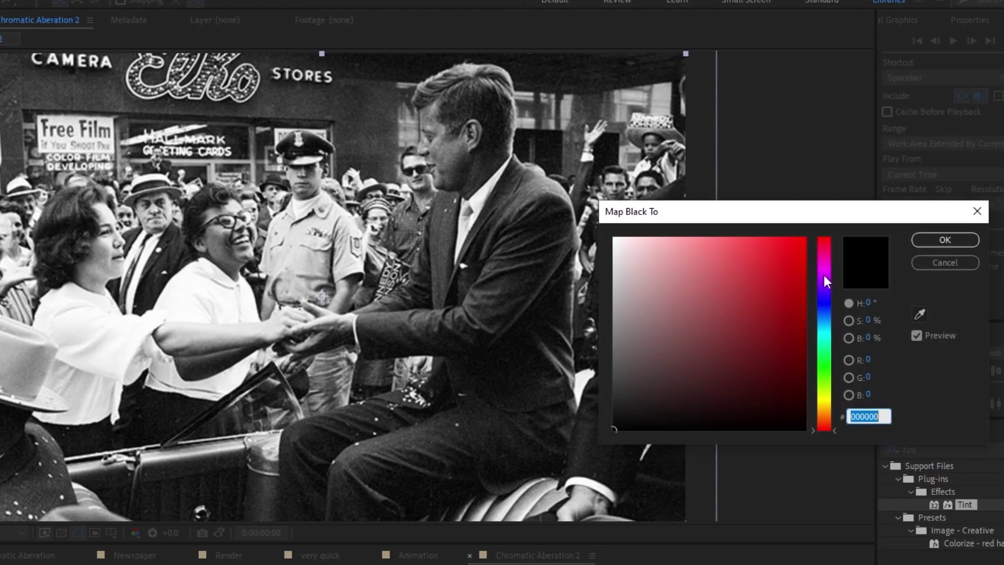
left_click(824, 273)
left_click_drag(797, 269, 862, 213)
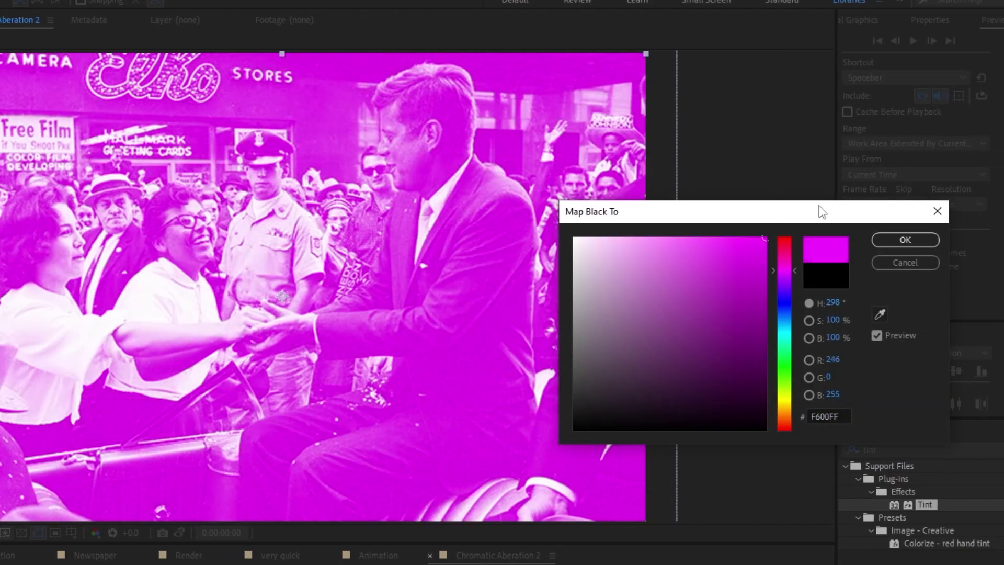
left_click(947, 243)
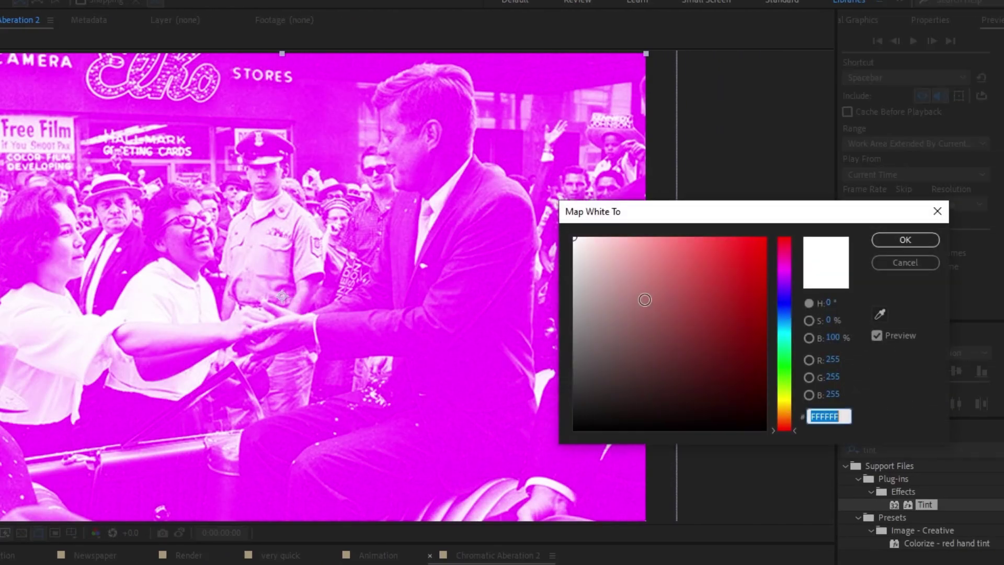
left_click(784, 331)
left_click(761, 260)
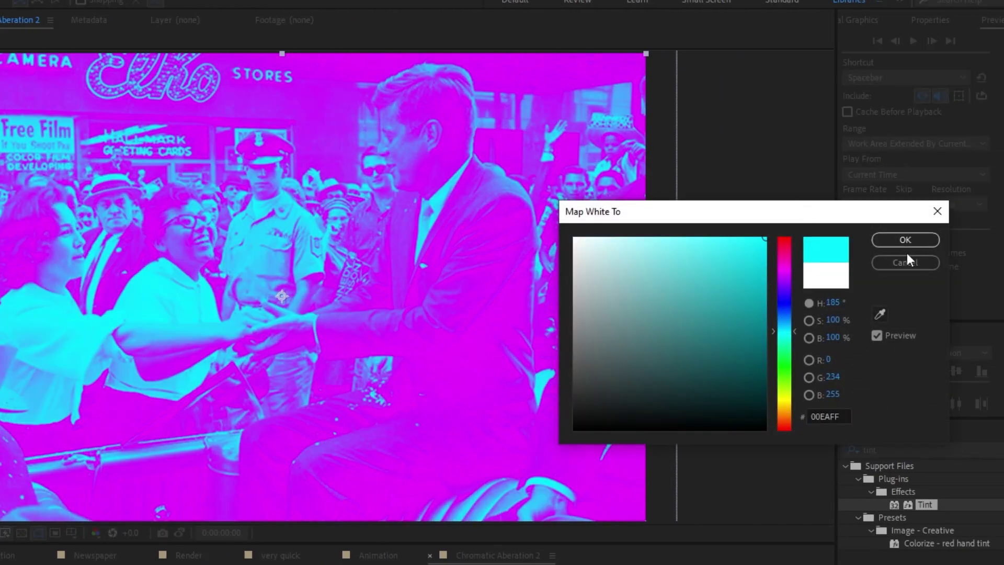
left_click(905, 243)
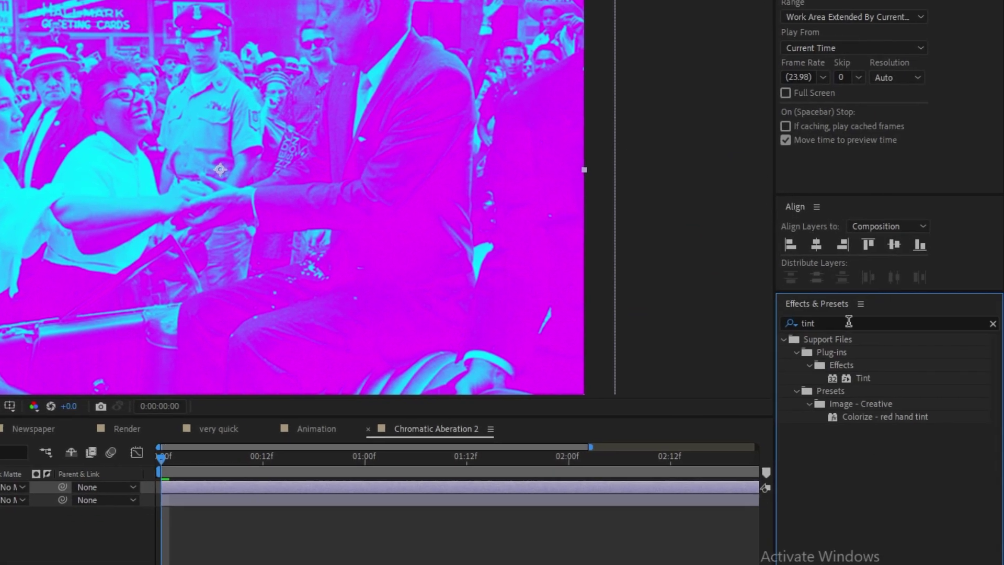
Apply the Emboss effect to the adjustment layer and set its Relief to 2.
left_click(849, 321)
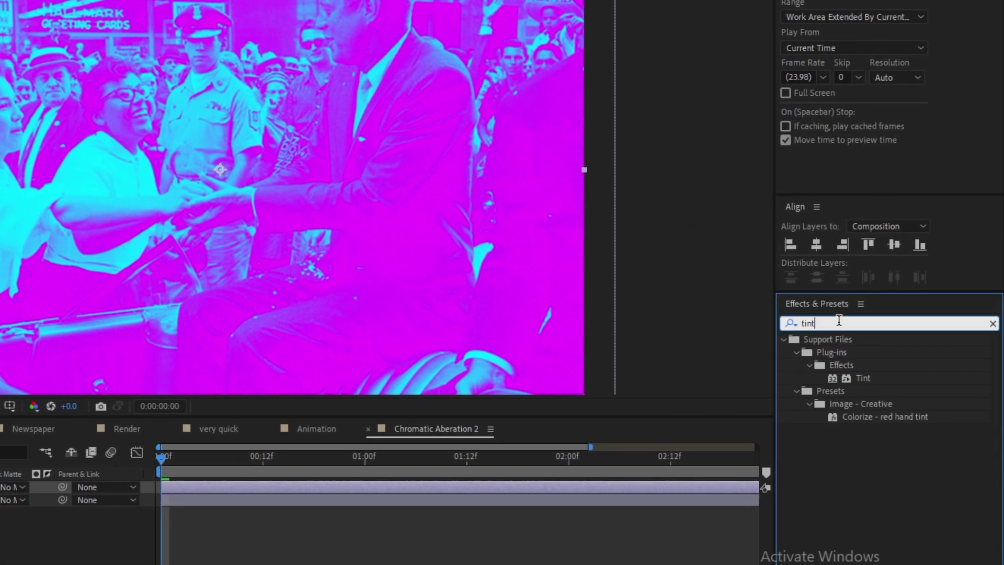
type("emboss")
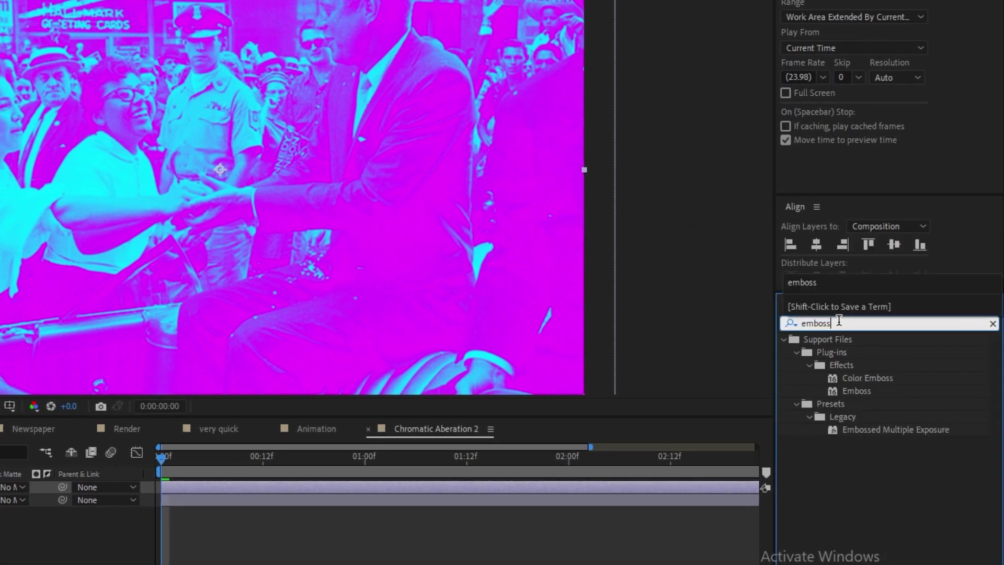
left_click_drag(861, 390, 204, 490)
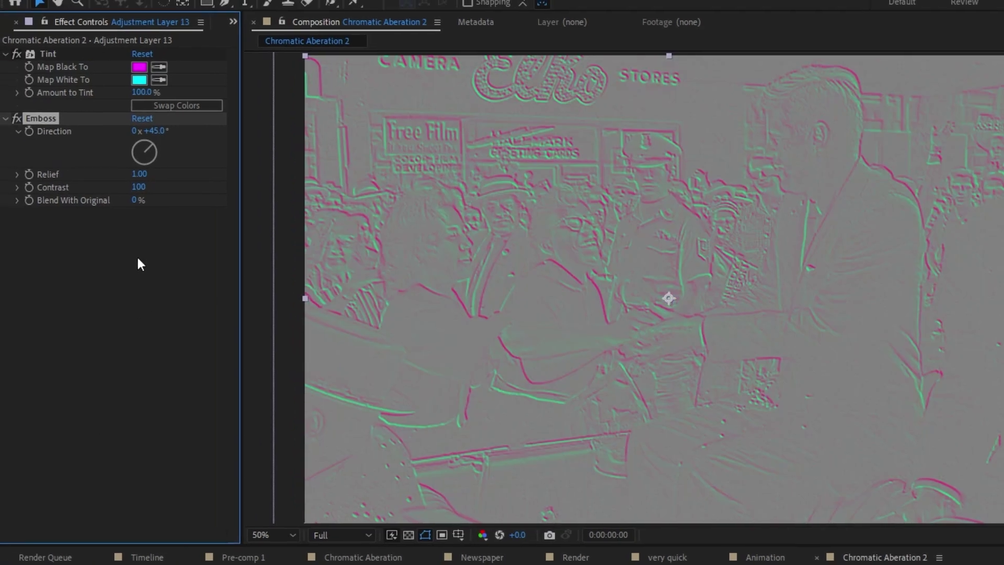
left_click(138, 175)
type("2")
key("Return")
left_click(209, 564)
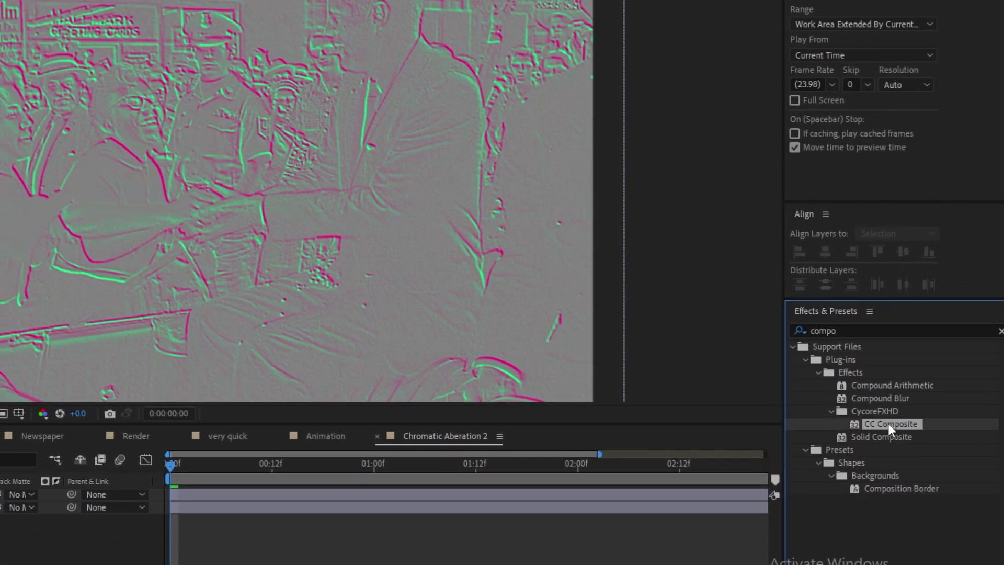
Apply CC Composite to the adjustment layer and set its transfer mode to Overlay.
left_click_drag(888, 423, 218, 489)
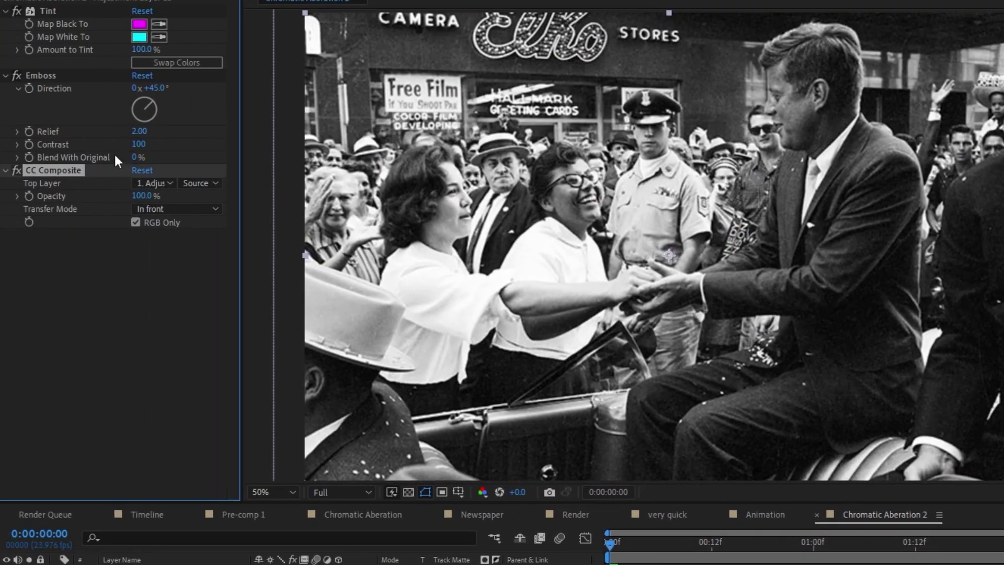
left_click(153, 208)
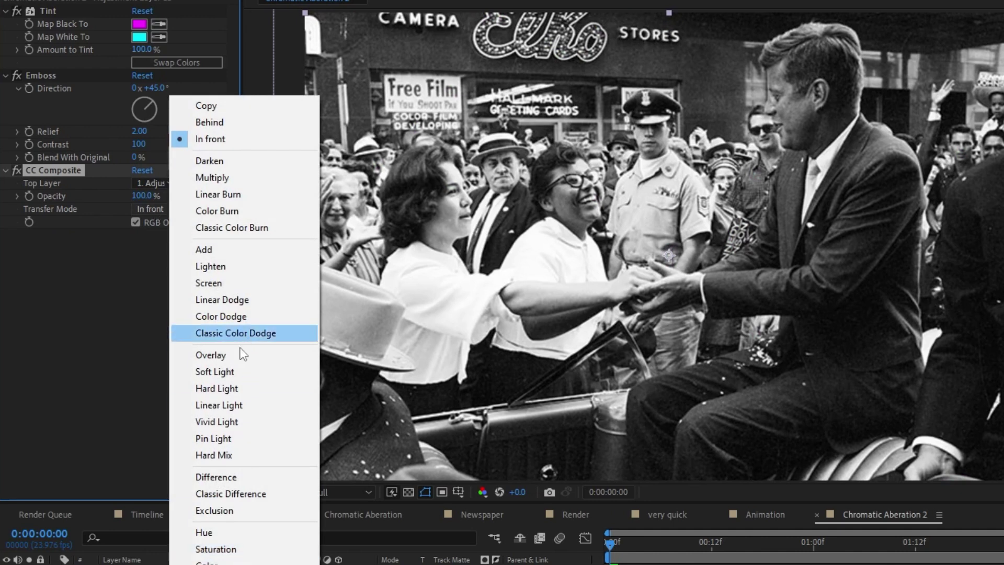
left_click(220, 355)
Change the Tint effect's Map Black To colour to red FF0000.
left_click(768, 243)
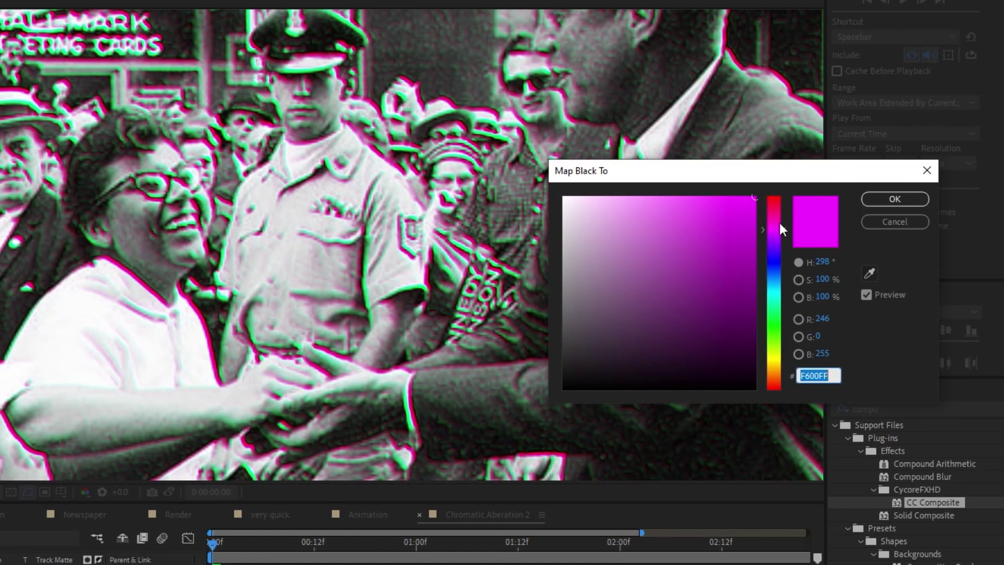
left_click_drag(780, 222, 777, 190)
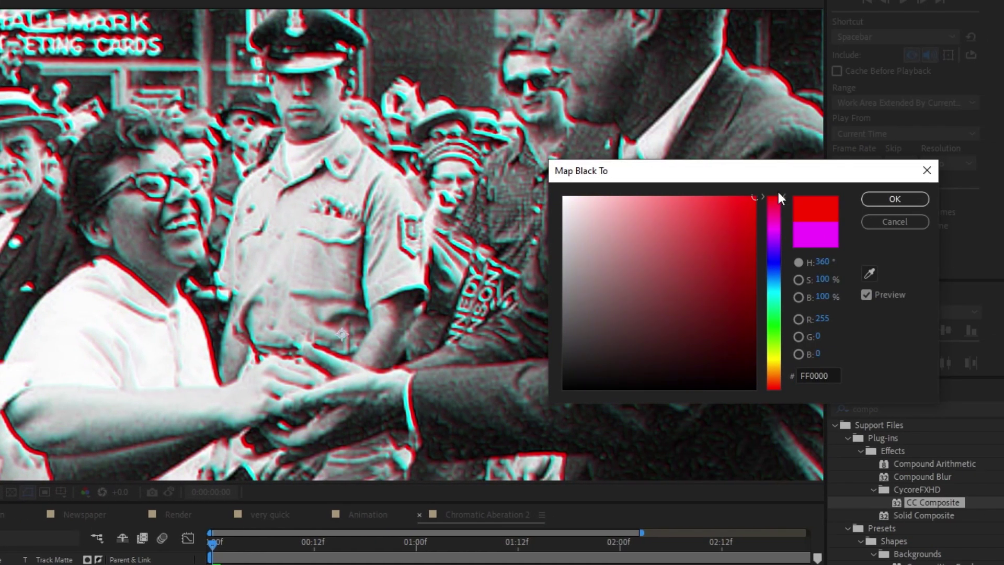
left_click(875, 201)
Try blue as the Tint effect's Map White To colour and inspect the fringes on the photo.
left_click(0, 36)
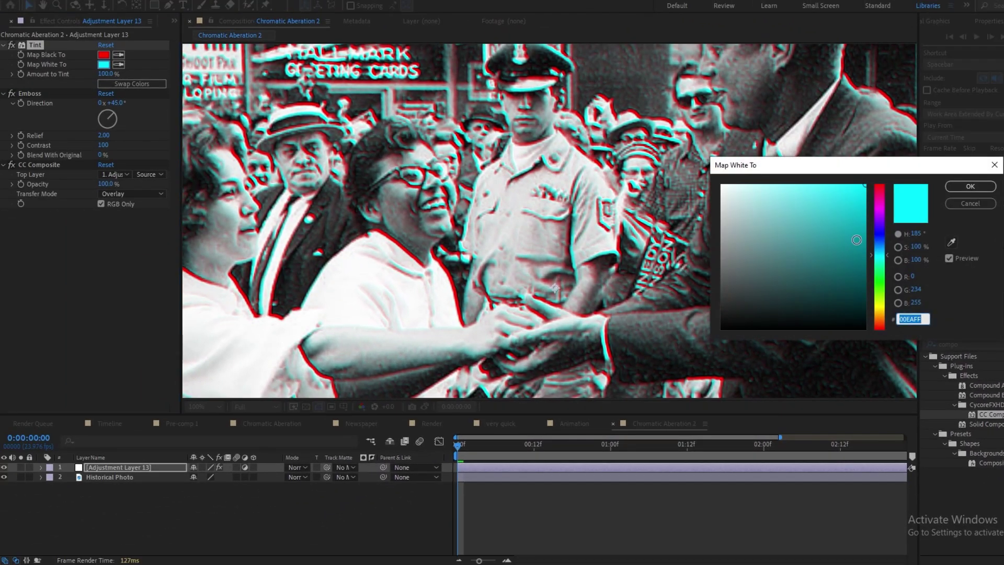
left_click_drag(882, 255, 882, 240)
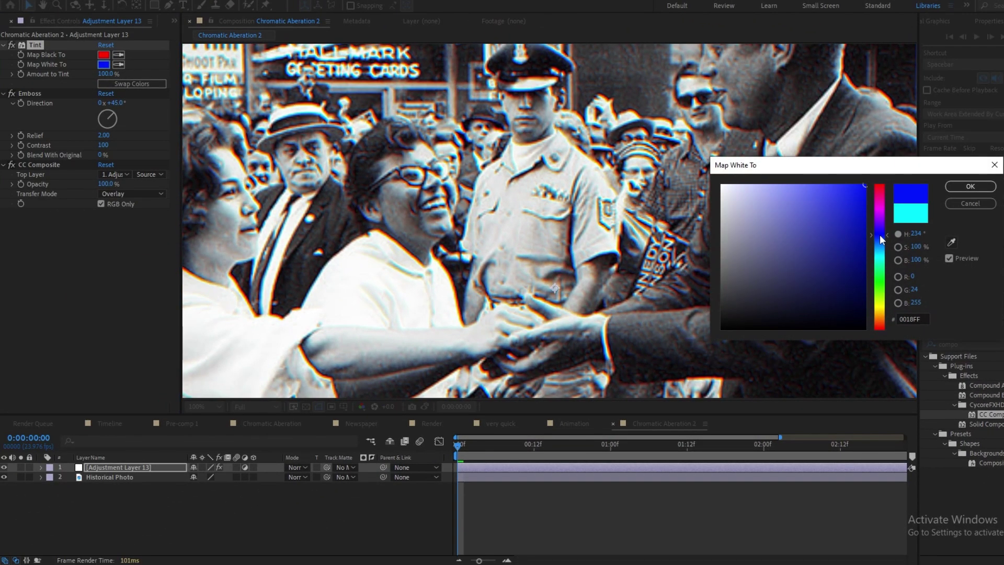
left_click(964, 189)
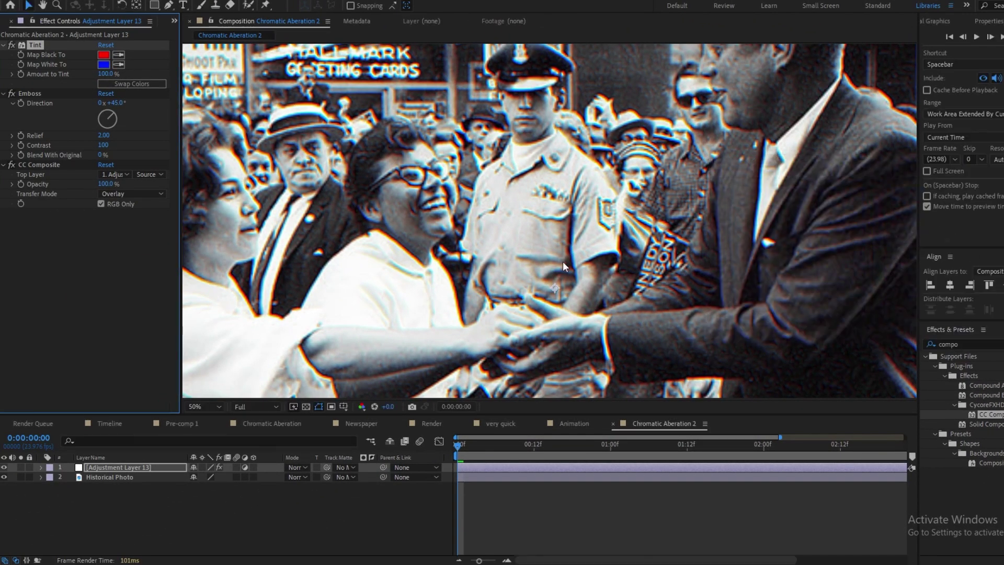
scroll(563, 262, "down", 1)
scroll(547, 268, "up", 1)
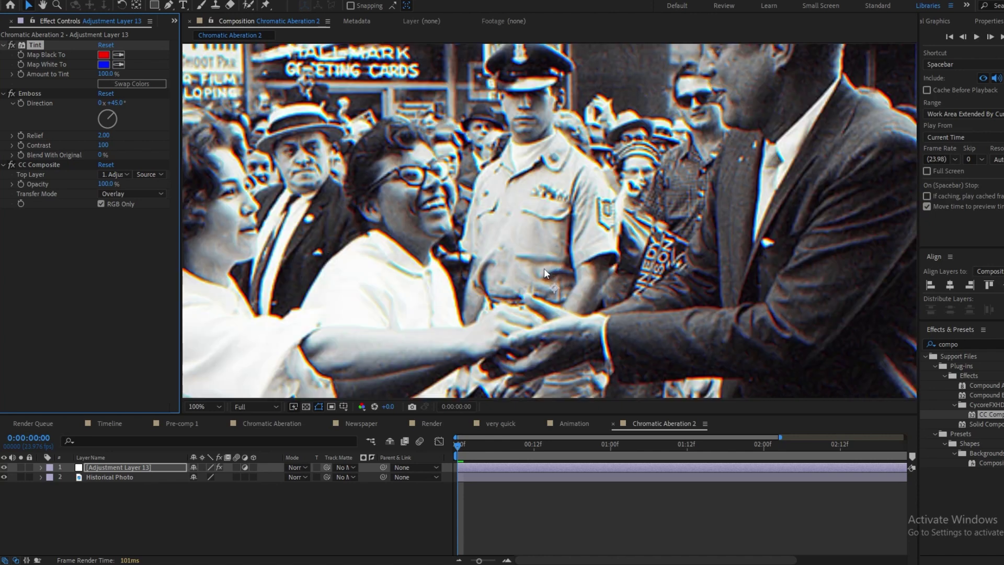
Set the Tint effect's Map White To colour to light blue 00B4FF and check the whole photo.
left_click(103, 65)
left_click_drag(880, 225, 881, 250)
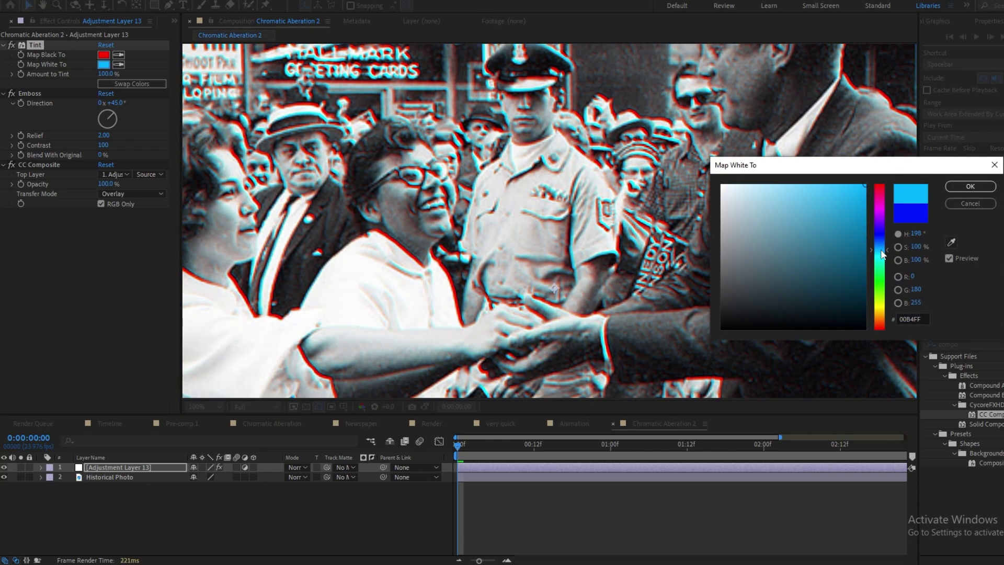
left_click(964, 190)
scroll(526, 231, "down", 2)
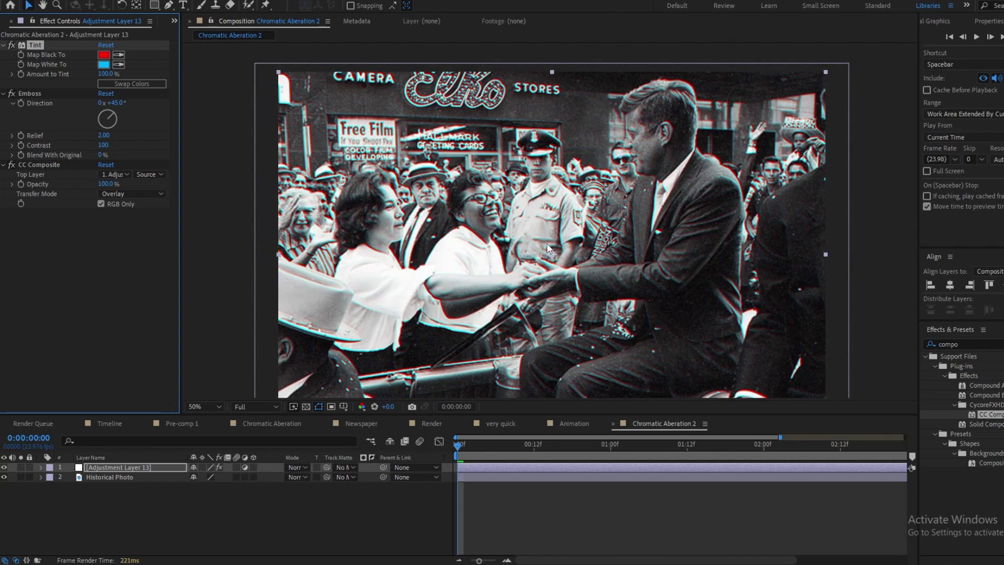
left_click_drag(548, 249, 508, 206)
left_click_drag(533, 165, 545, 208)
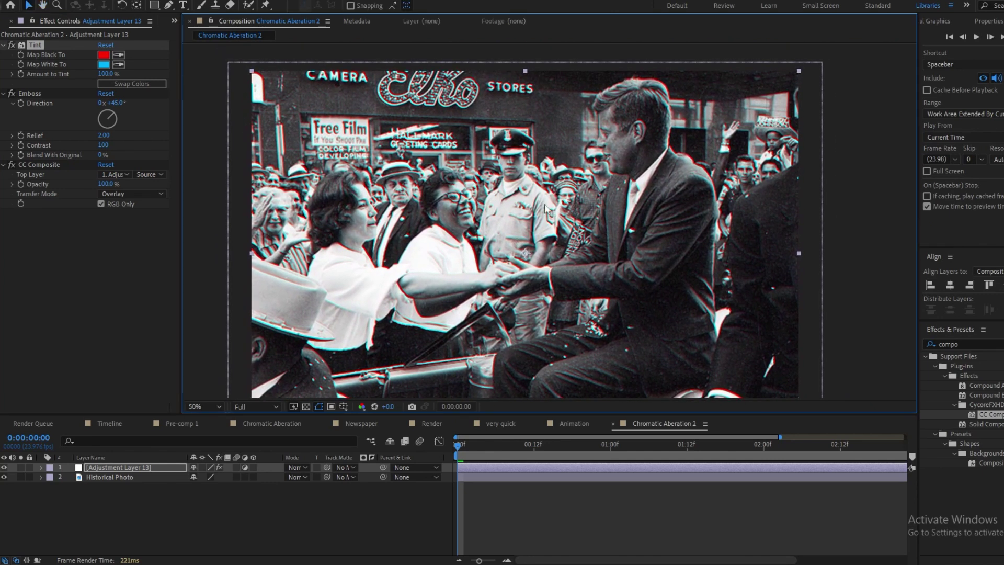
Set the Emboss effect's Relief to 1.4 and inspect the finer colour fringes on the photo up close and as a whole.
scroll(473, 268, "up", 2)
scroll(472, 268, "down", 2)
left_click(104, 137)
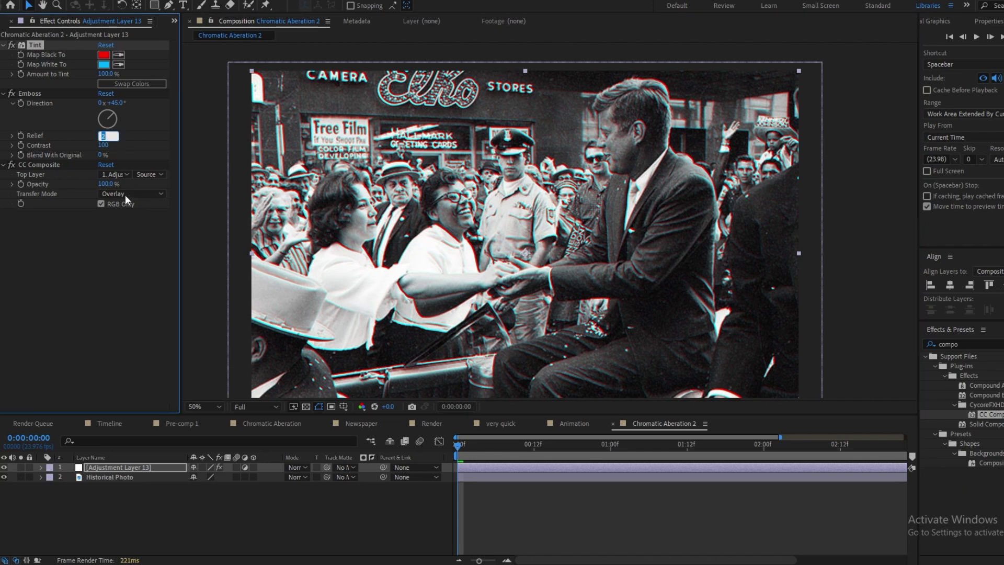
type("1.4")
key("Return")
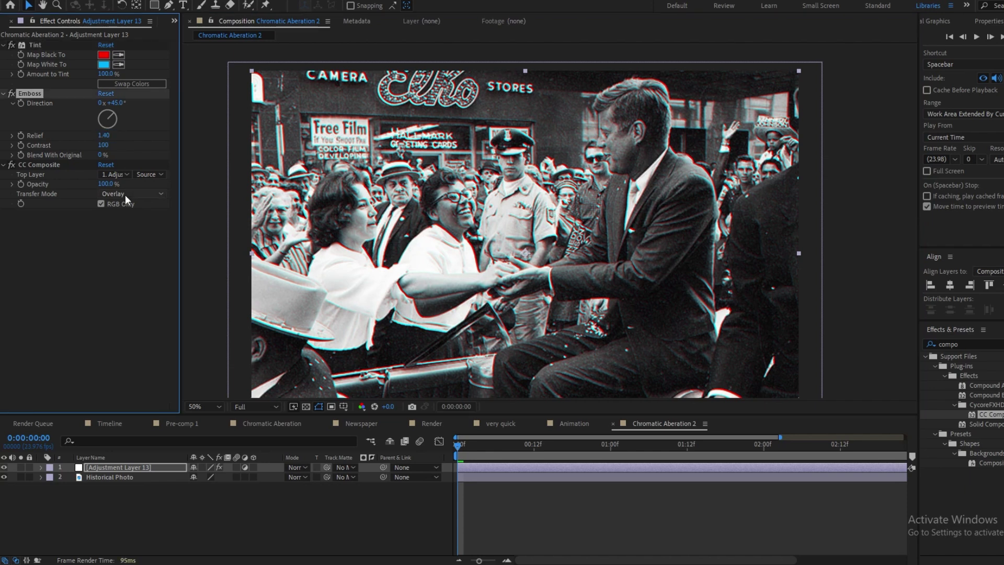
scroll(484, 293, "up", 2)
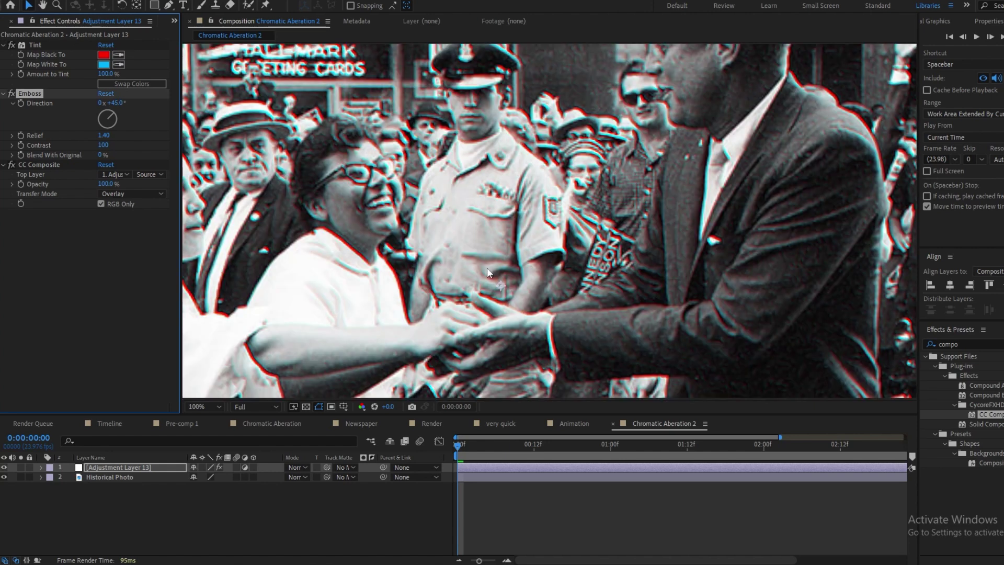
left_click_drag(488, 289, 474, 220)
scroll(474, 221, "down", 1)
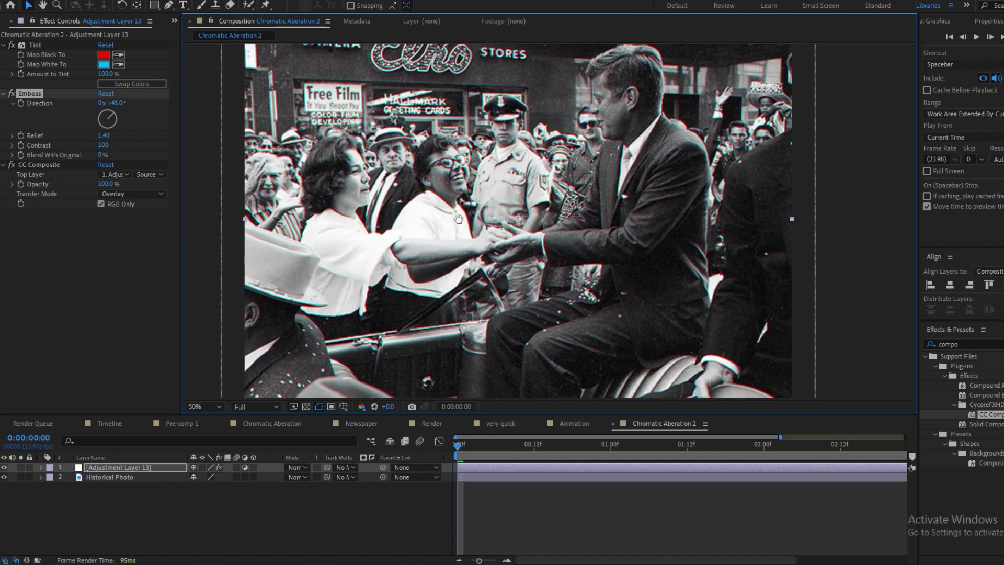
left_click_drag(459, 219, 475, 241)
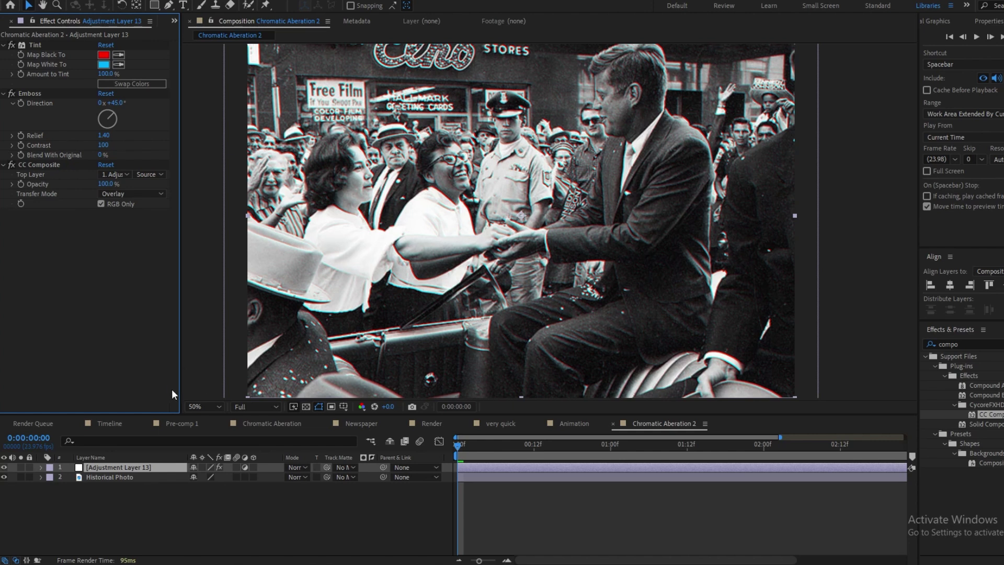
Add a Slider Control to the adjustment layer and place it at the top of its effect stack.
left_click(977, 341)
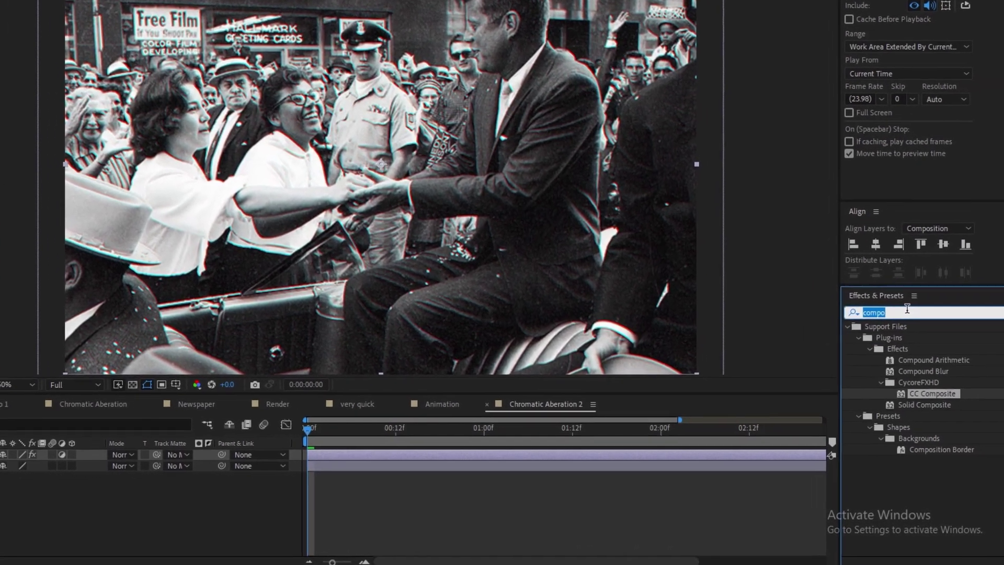
type("slide")
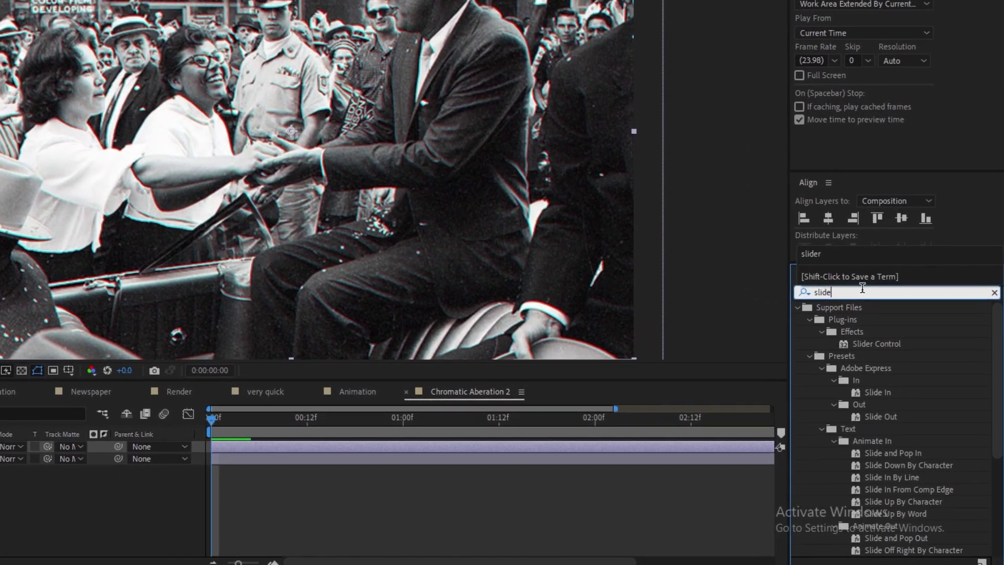
left_click(864, 343)
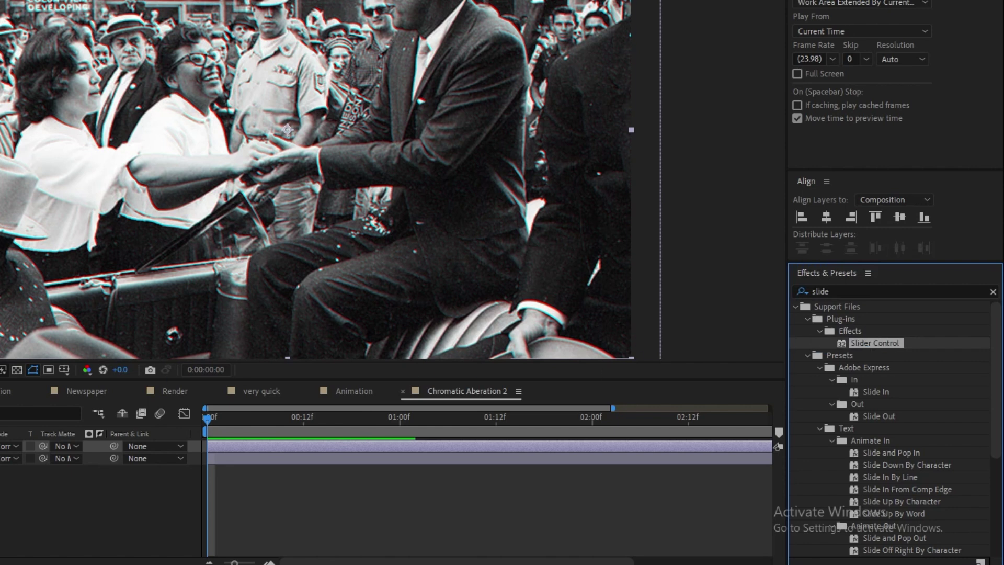
double_click(864, 343)
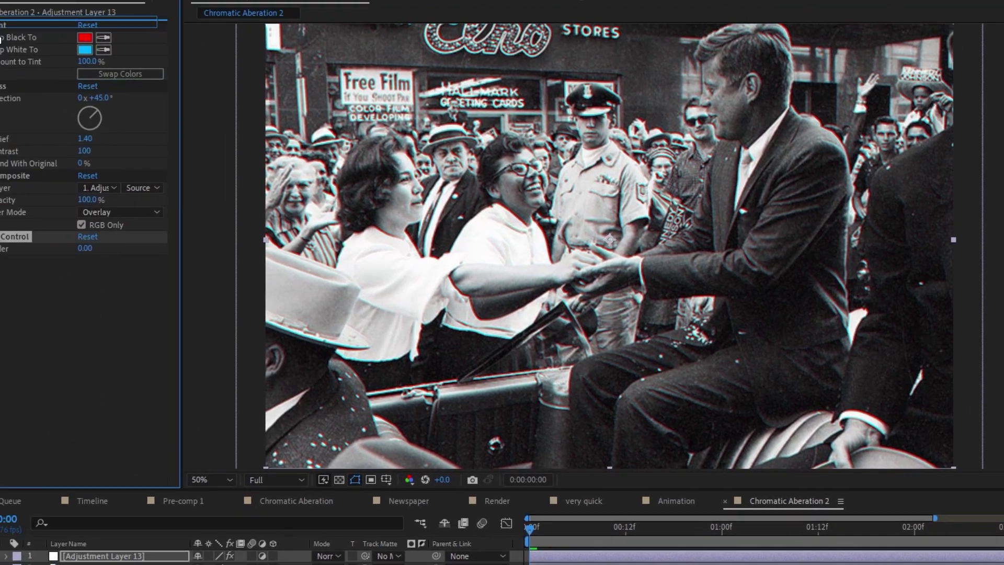
left_click_drag(31, 249, 37, 42)
Rename the Slider Control effect as Shift.
right_click(43, 40)
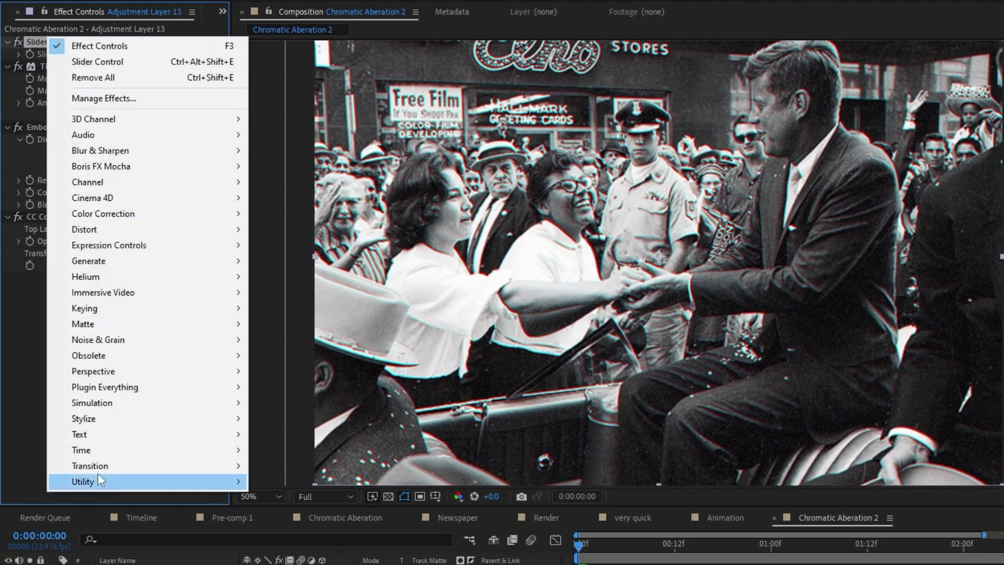
left_click(29, 350)
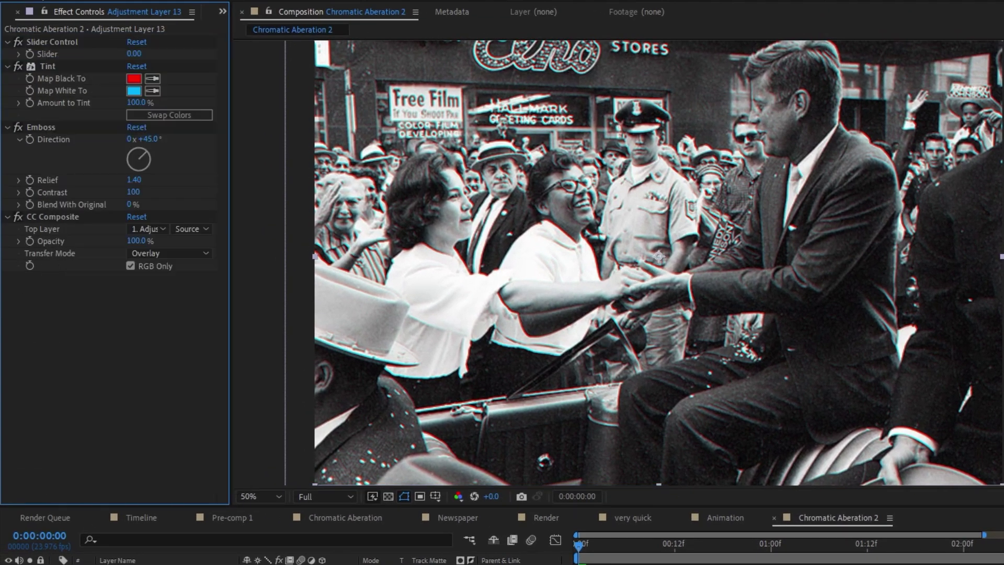
right_click(43, 36)
left_click(33, 38)
right_click(46, 41)
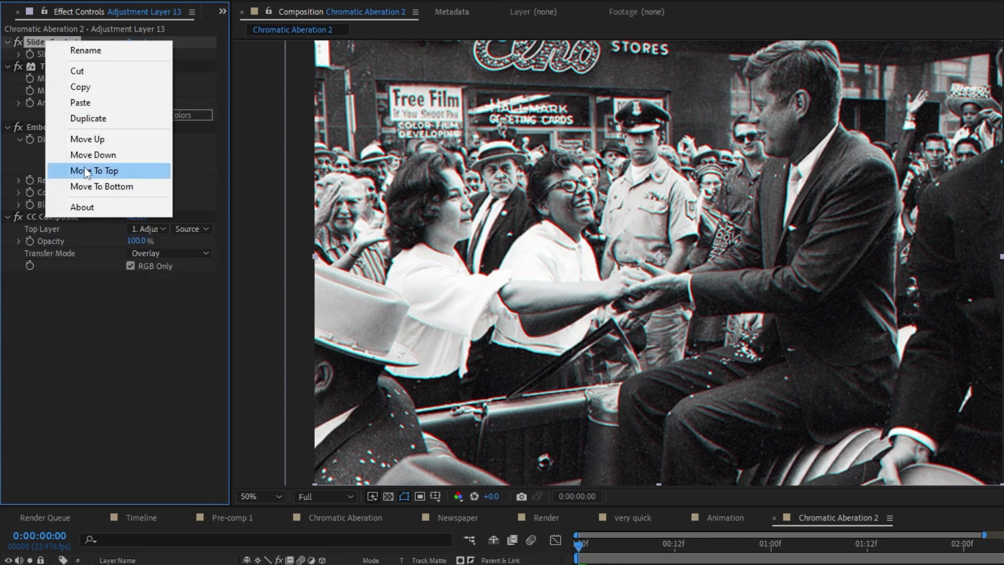
left_click(99, 53)
type("Shift")
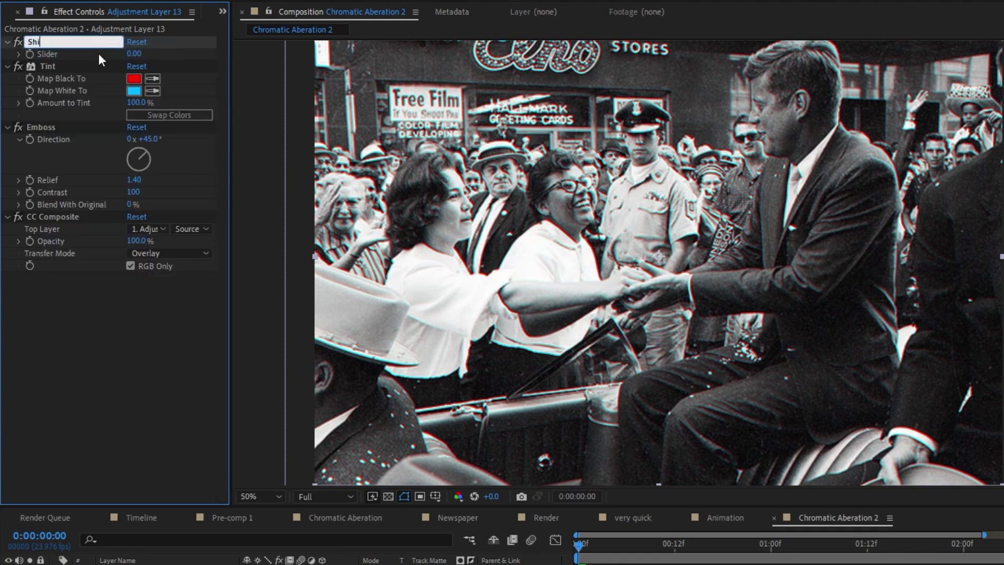
key("Return")
Enable an expression on the Emboss effect's Relief and link it to the Shift slider.
right_click(96, 309)
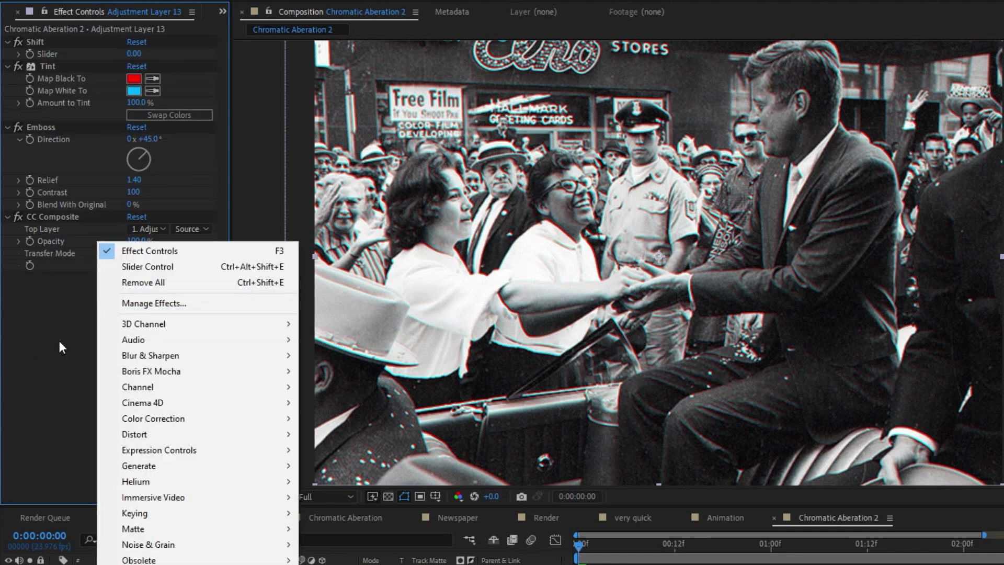
left_click(58, 341)
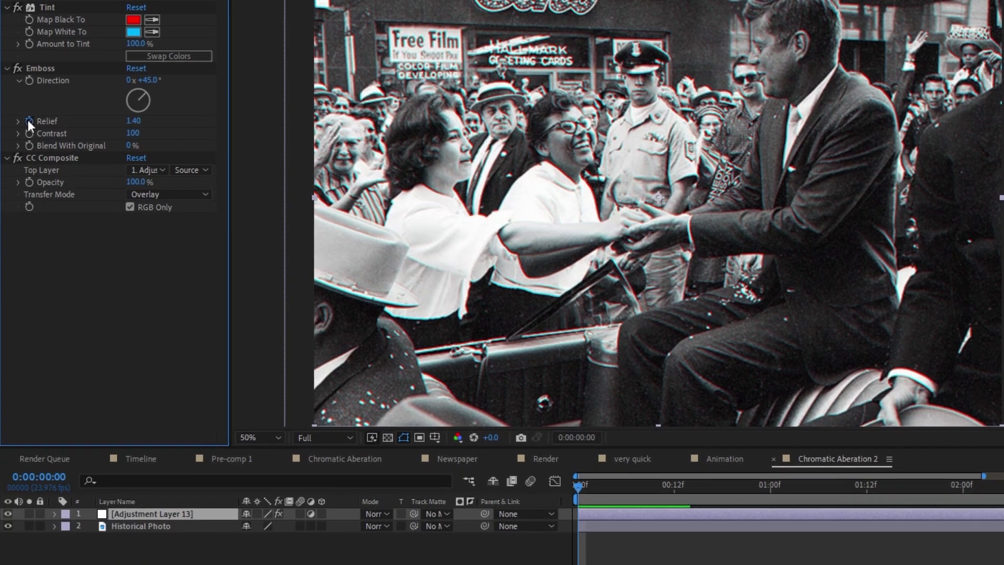
left_click(27, 121, "alt")
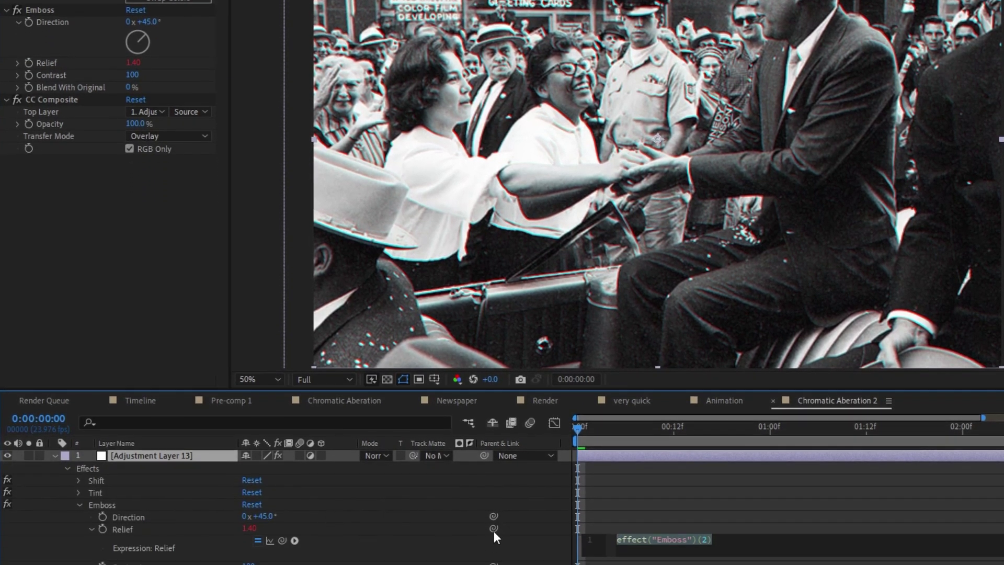
left_click_drag(494, 529, 46, 29)
Test the fringe strength with the Shift slider at 8 and set the slider to 1.
mouse_move(129, 31)
left_mouse_down()
mouse_move(163, 30)
mouse_move(142, 38)
left_mouse_up()
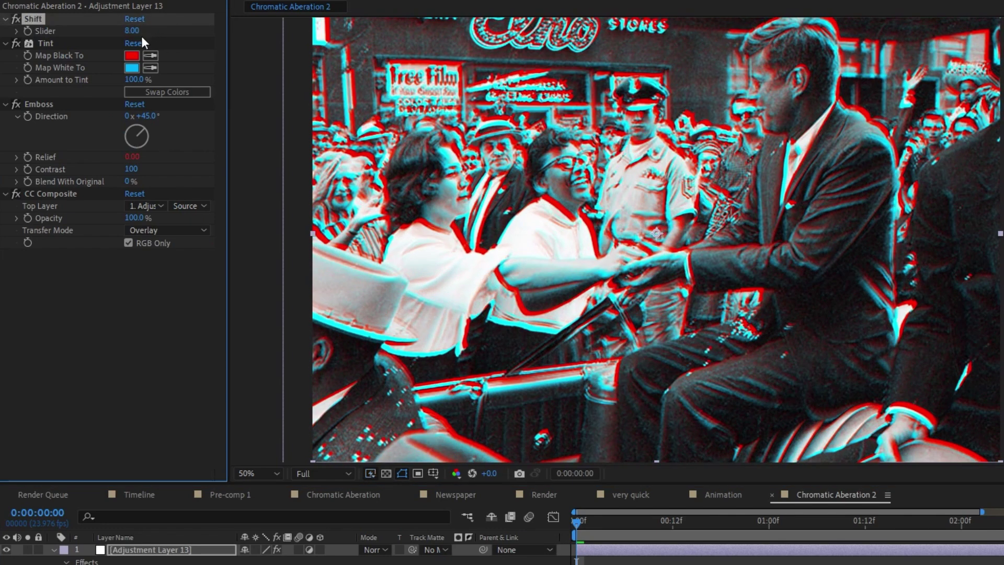
left_click(132, 30)
type("1")
key("Return")
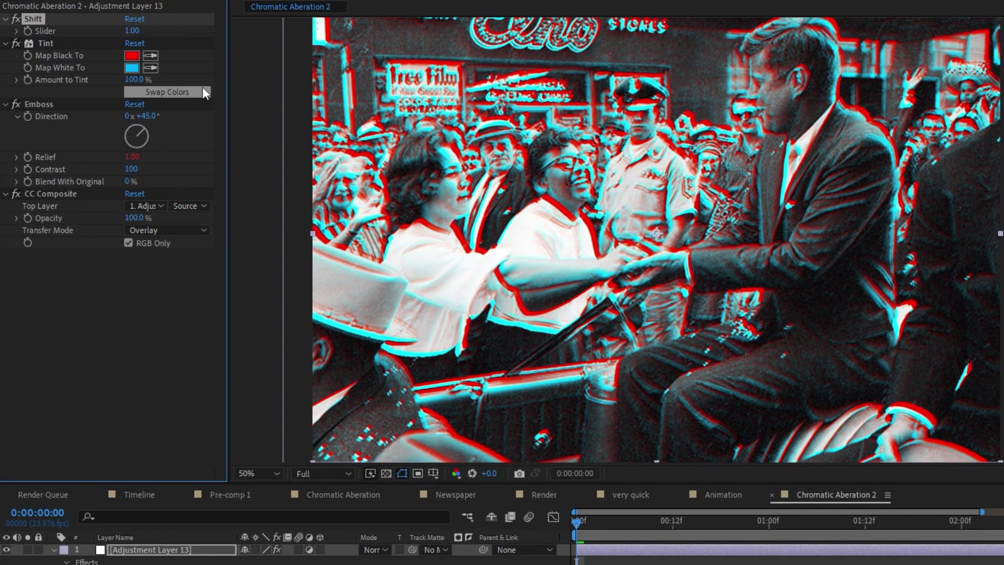
left_click(73, 386)
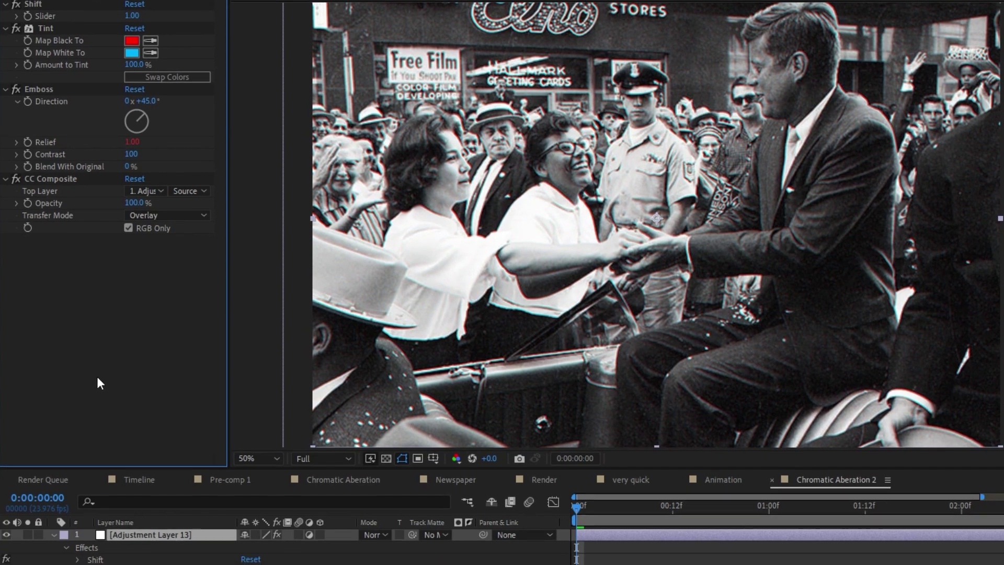
Collapse the adjustment layer's properties and add an Angle Control to it directly below the Shift effect.
left_click(54, 535)
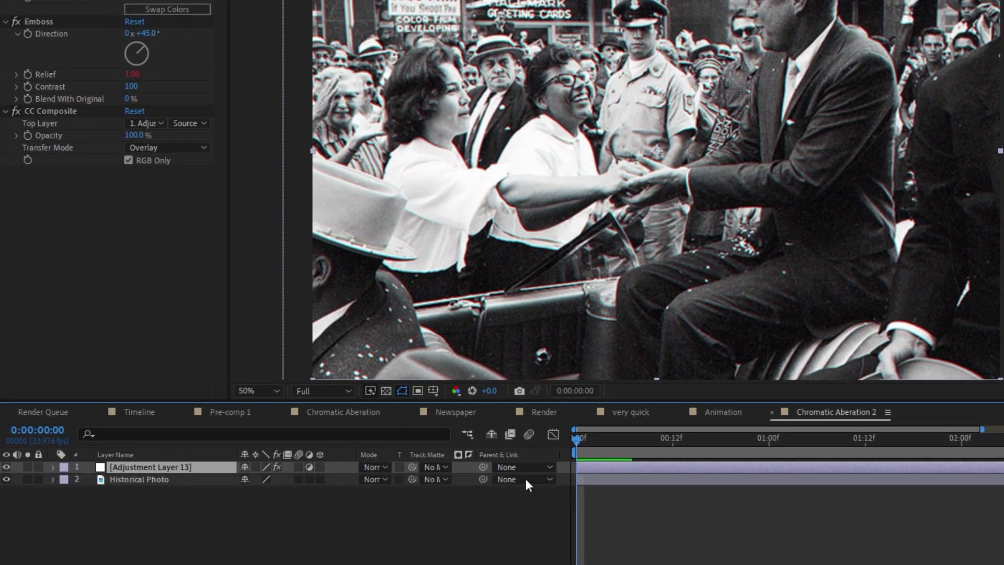
left_click(156, 480)
left_click(385, 391)
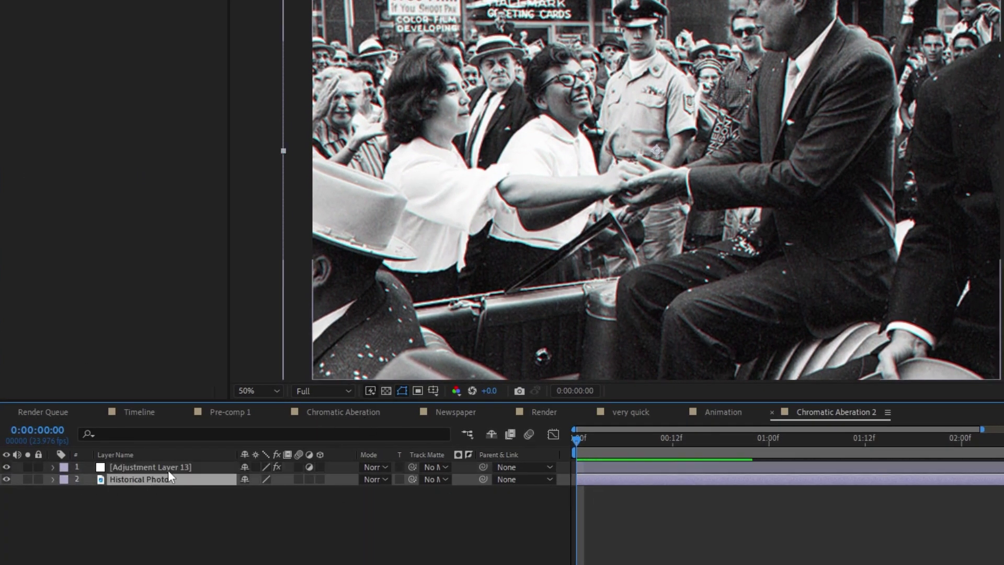
left_click(169, 464)
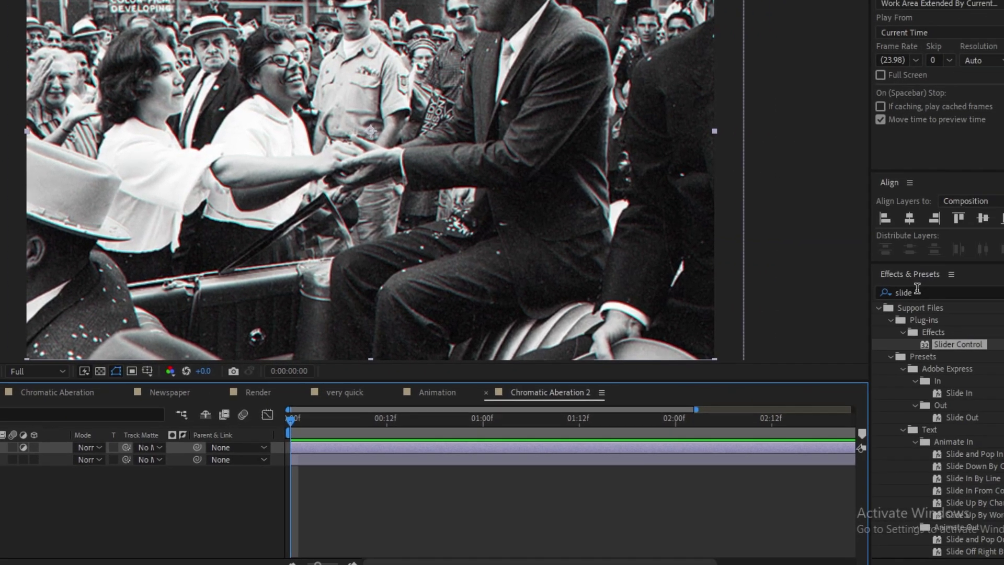
left_click(840, 285)
type("angle")
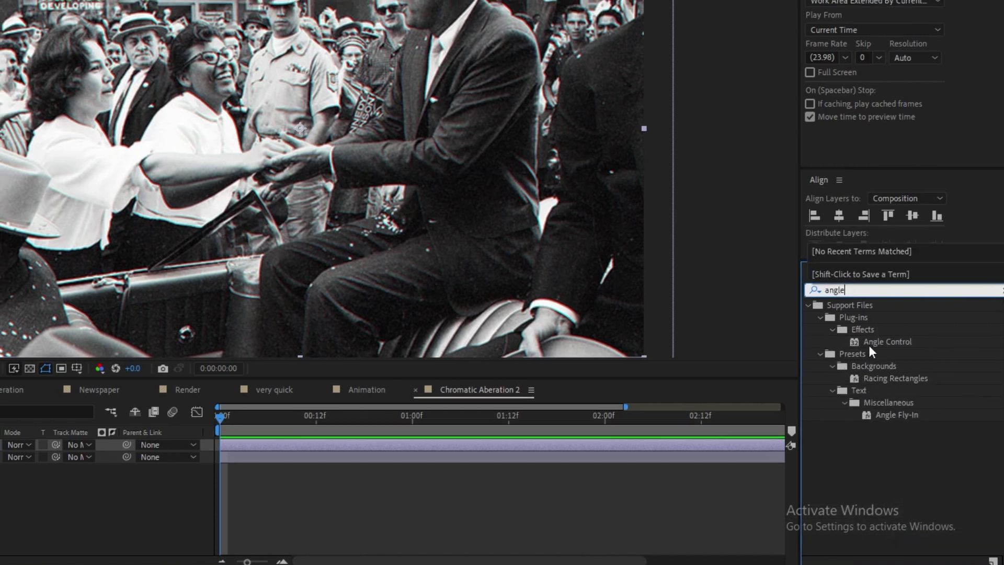
left_click_drag(869, 340, 52, 65)
Enable an expression on the Emboss effect's Direction and try to link it to the Angle Control.
left_click(31, 196, "alt")
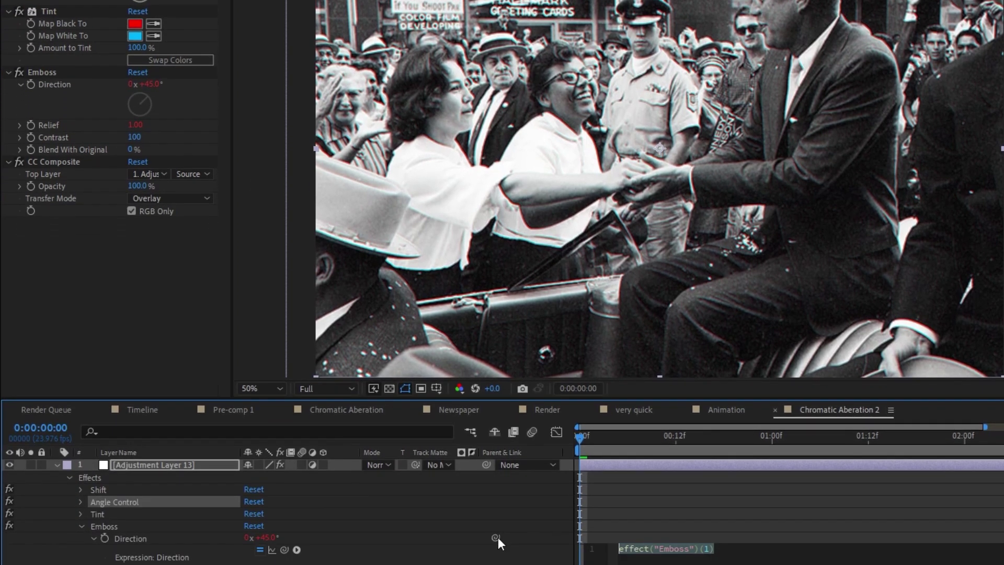
left_click_drag(495, 538, 152, 0)
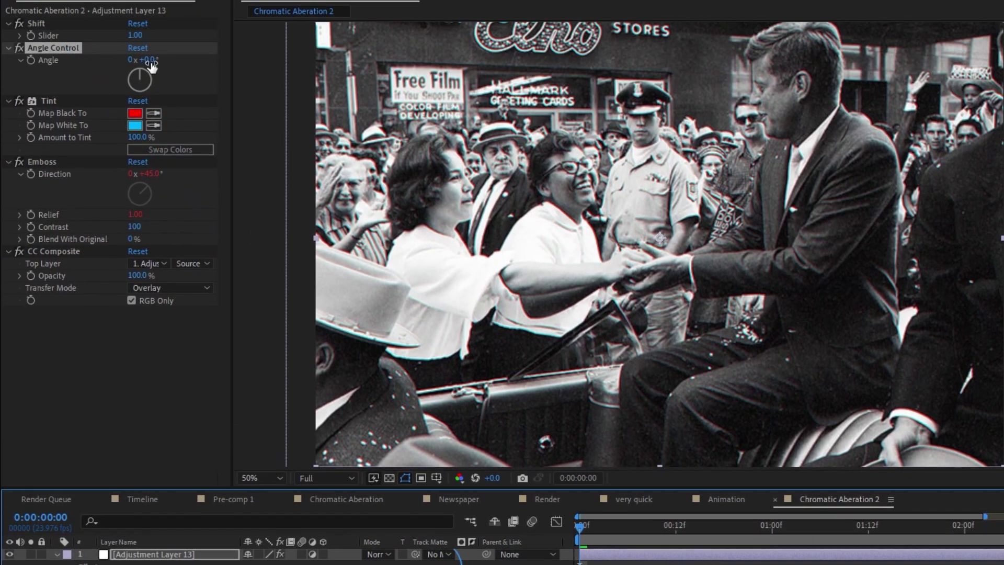
left_click_drag(152, 65, 152, 65)
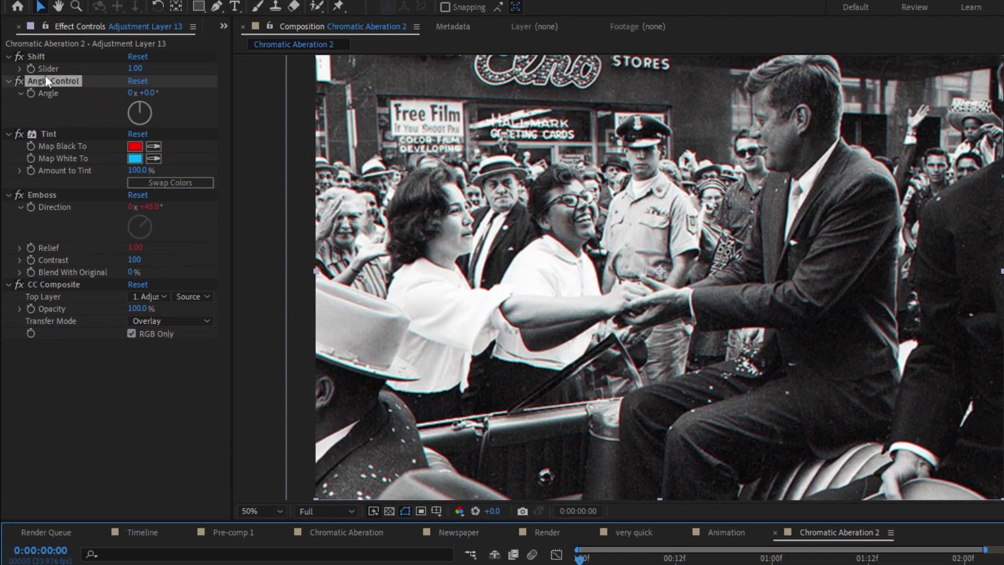
Rename the Angle Control effect as Shift Angle.
right_click(45, 47)
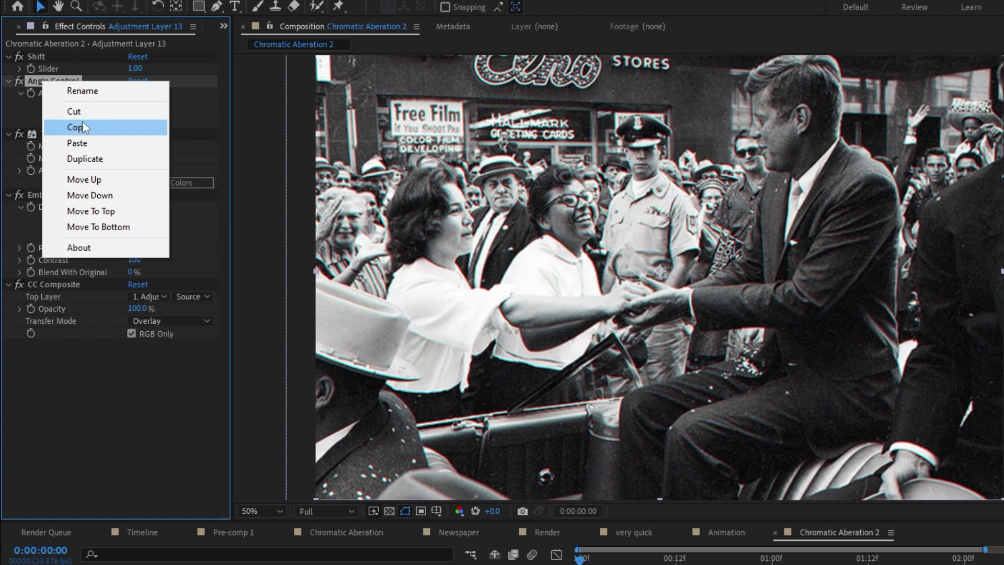
left_click(89, 90)
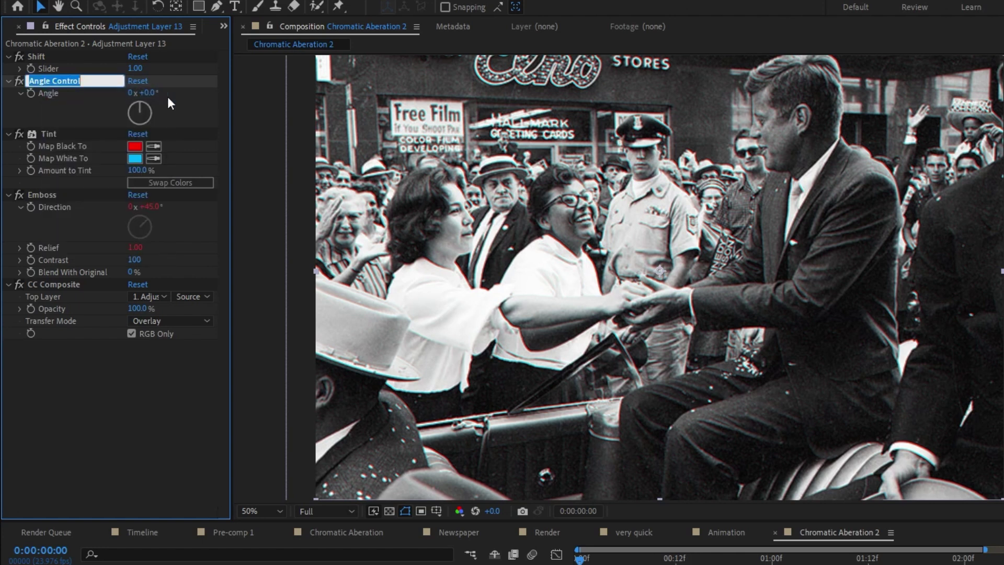
type("Shift Angle")
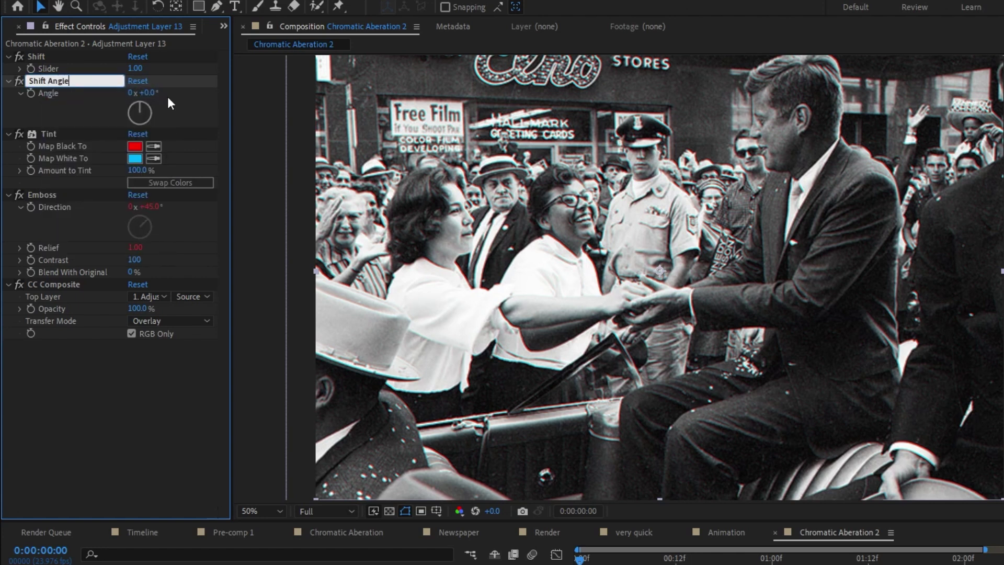
key("Return")
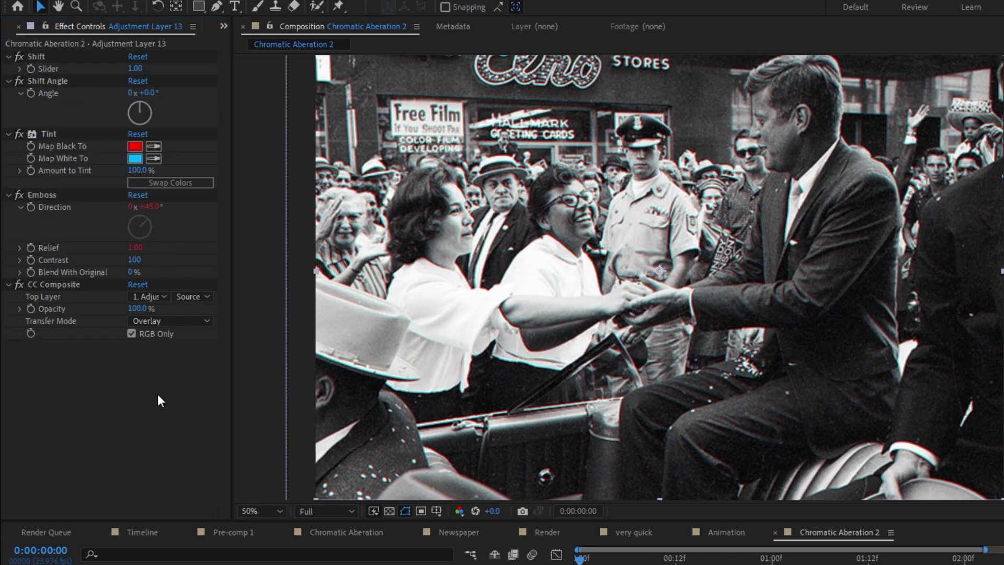
left_click(158, 395)
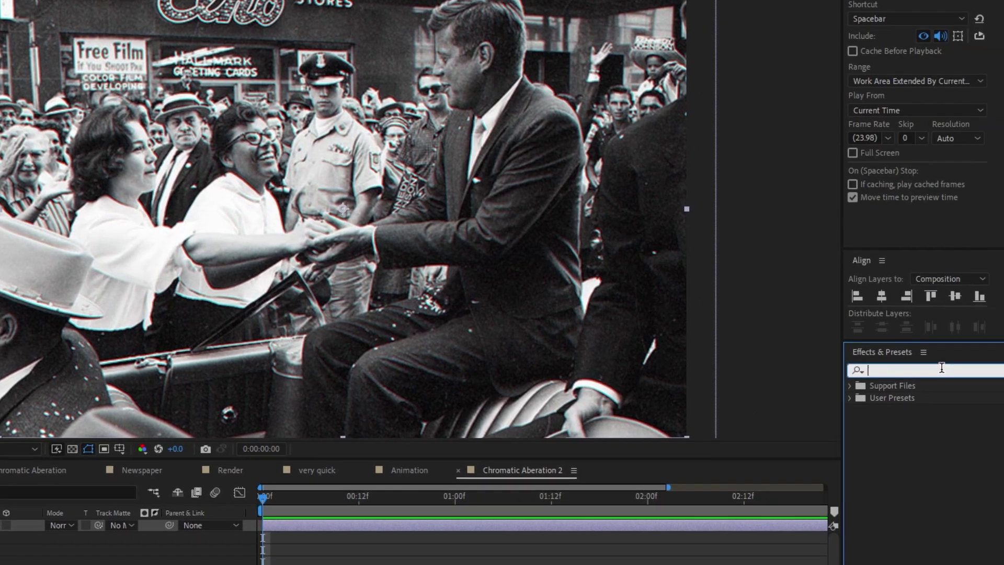
Add a second Slider Control to the adjustment layer and place it directly below Shift Angle.
left_click(891, 360)
type("slider")
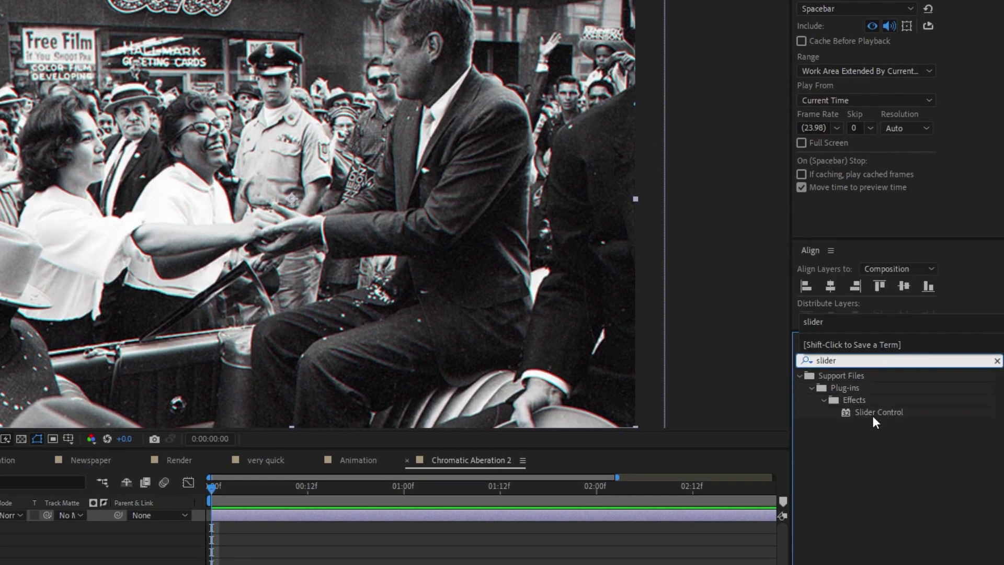
left_click_drag(873, 414, 137, 381)
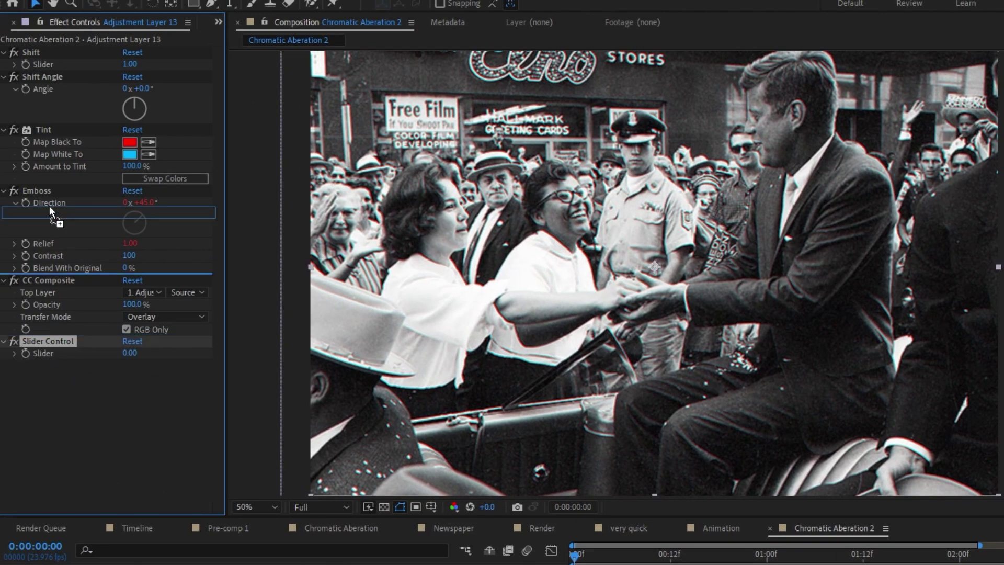
left_click_drag(49, 210, 46, 124)
Rename the new Slider Control as Contrast and link the Emboss effect's Contrast to its slider with an expression.
right_click(45, 128)
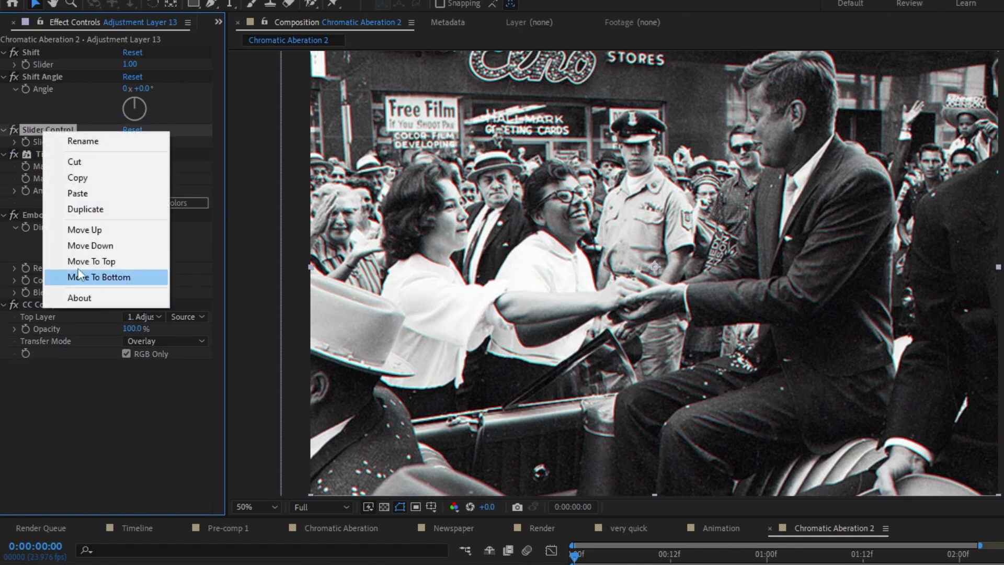
left_click(88, 142)
type("Contrast")
key("Return")
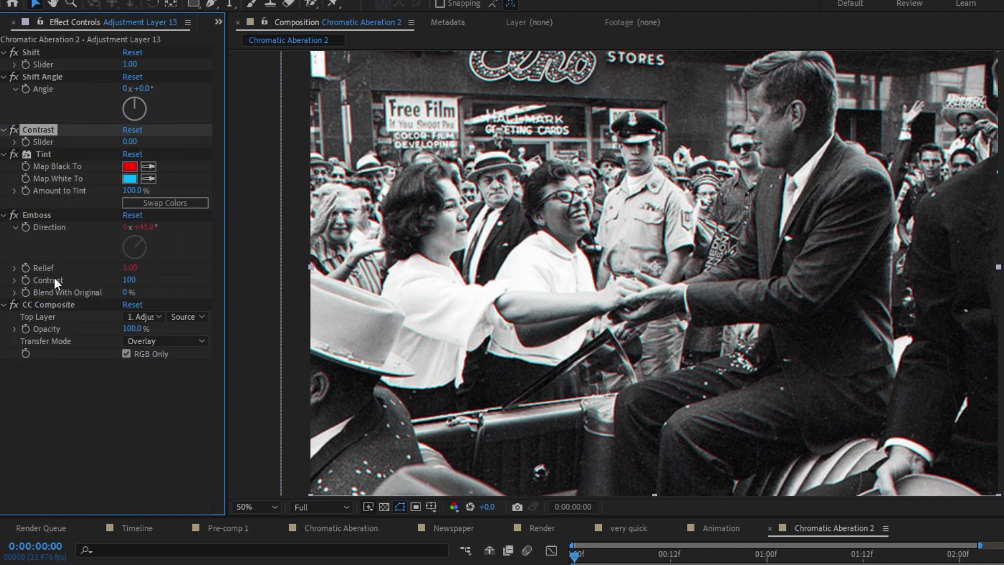
left_click(27, 278, "alt")
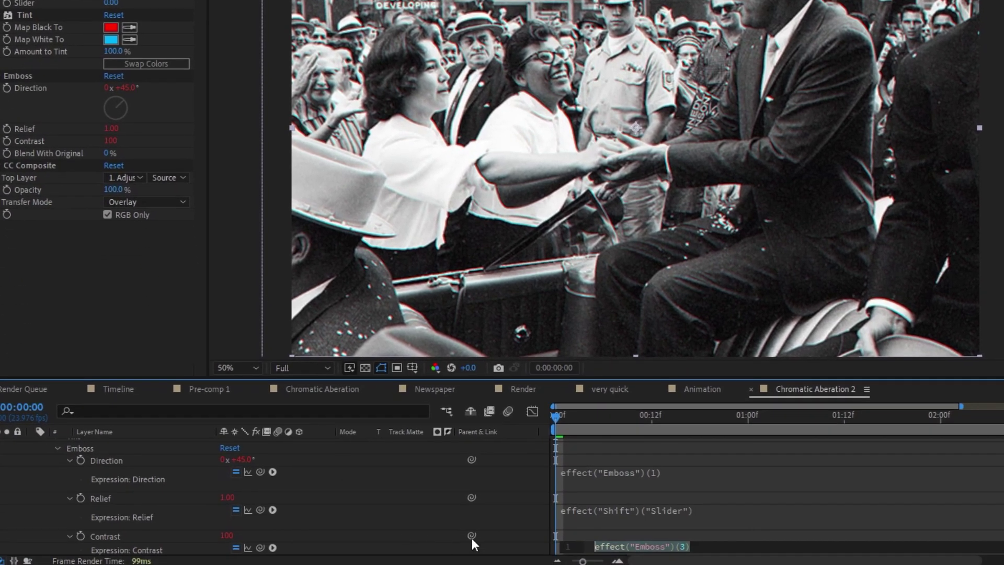
left_click_drag(472, 536, 45, 114)
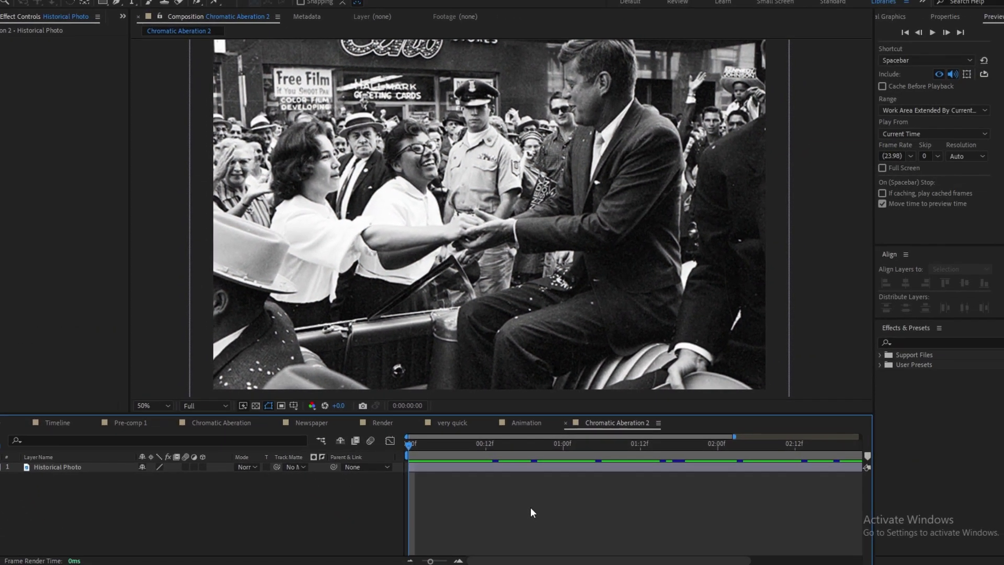
Search the effects for "chroma" and apply Quick Chromatic Aberration 3 to the Historical Photo layer.
left_click(941, 343)
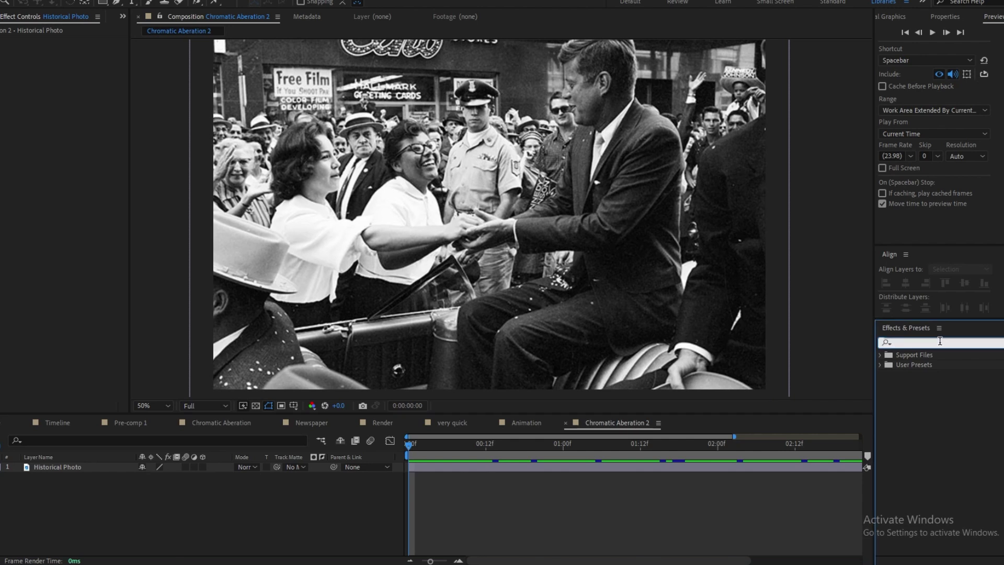
type("chroma")
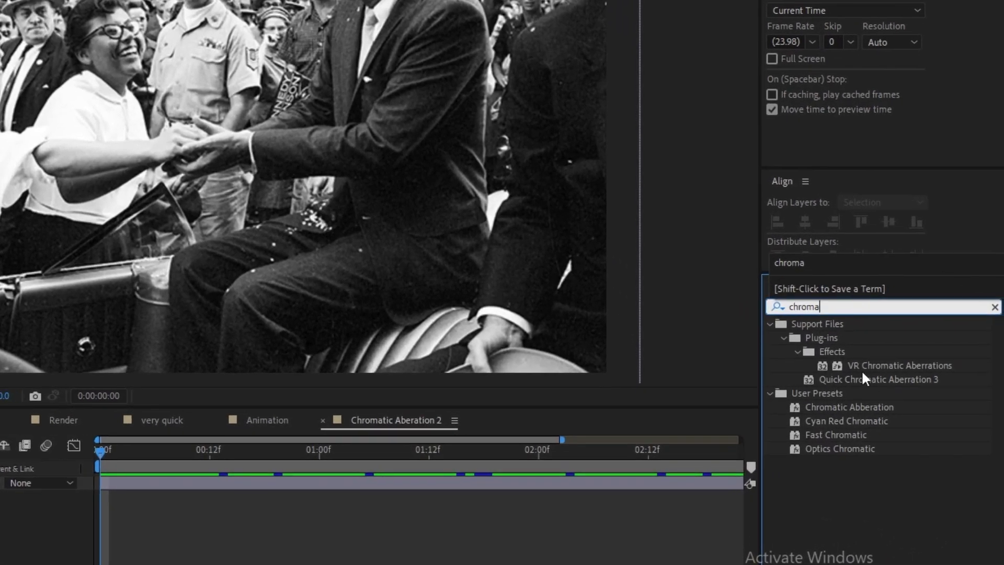
left_click(861, 378)
left_click_drag(854, 381, 494, 476)
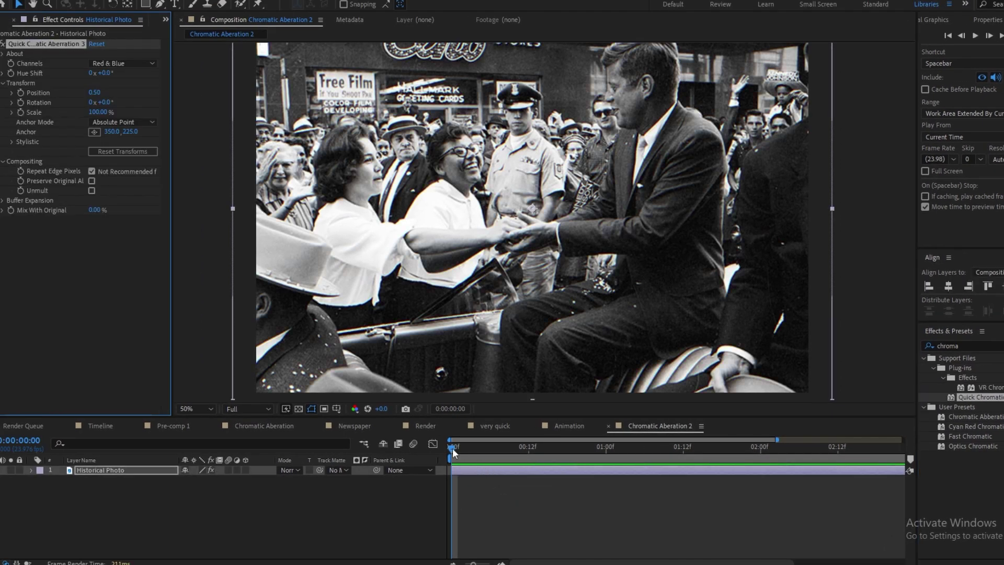
mouse_move(453, 449)
left_mouse_down()
mouse_move(533, 454)
mouse_move(450, 451)
left_mouse_up()
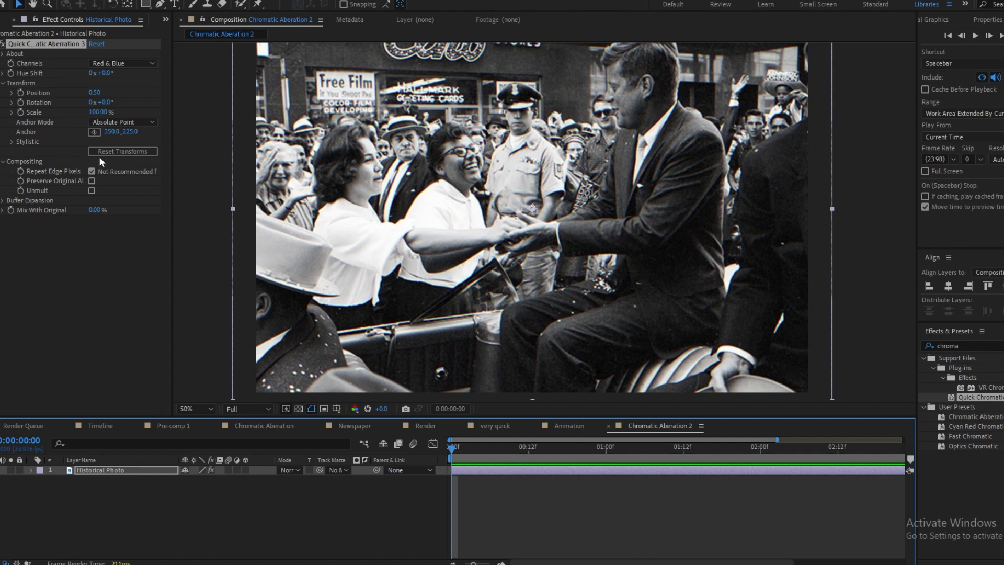
Set Quick Chromatic Aberration 3's Position to 1 and its Scale to 100.5%.
left_click(95, 92)
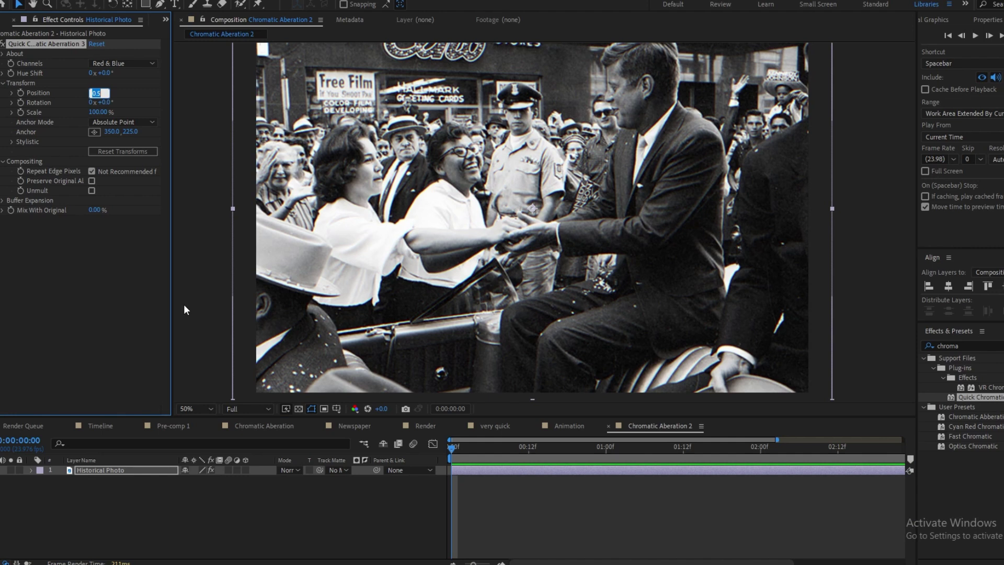
type("1")
key("Return")
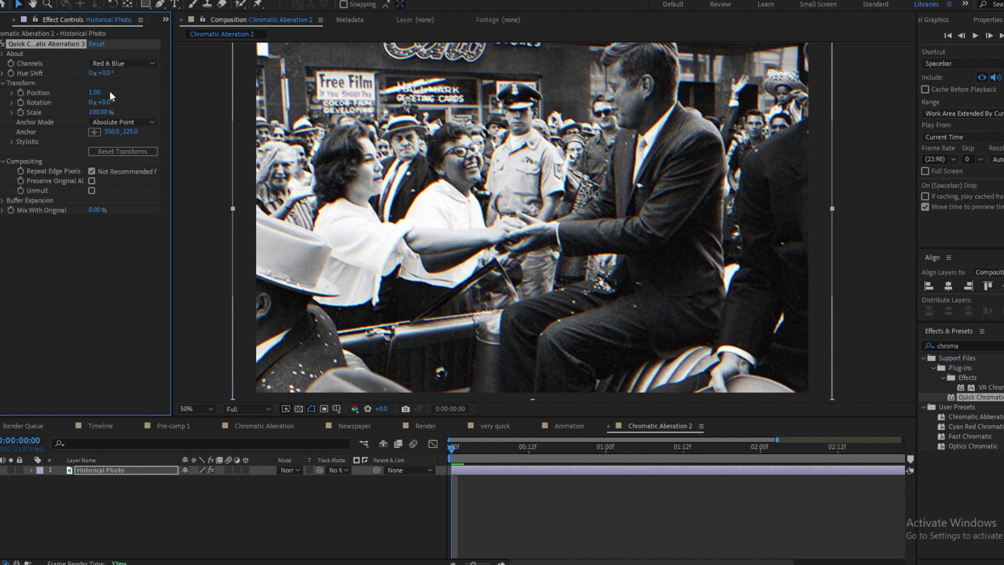
left_click_drag(100, 112, 101, 112)
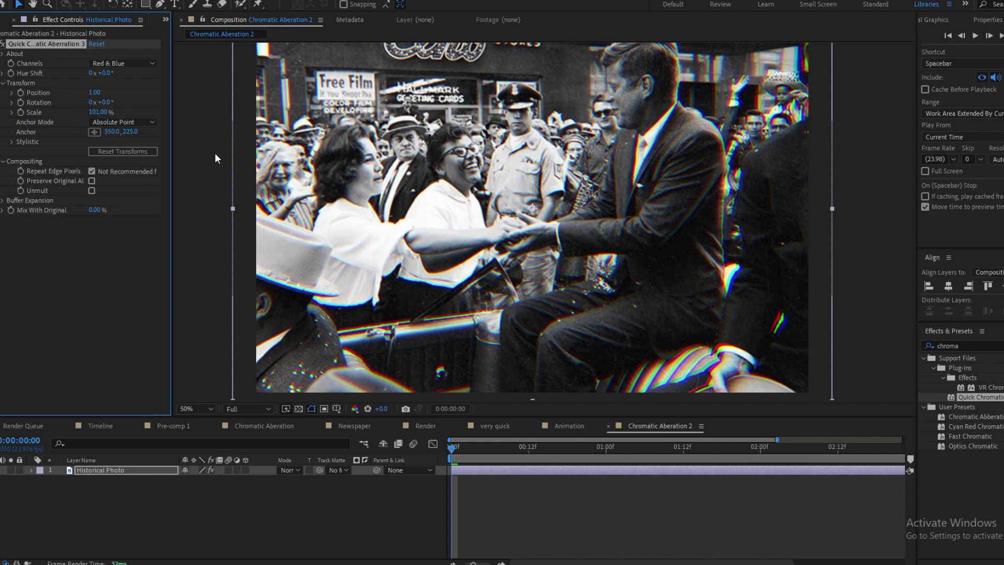
left_click(104, 111)
type("100.5")
key("Return")
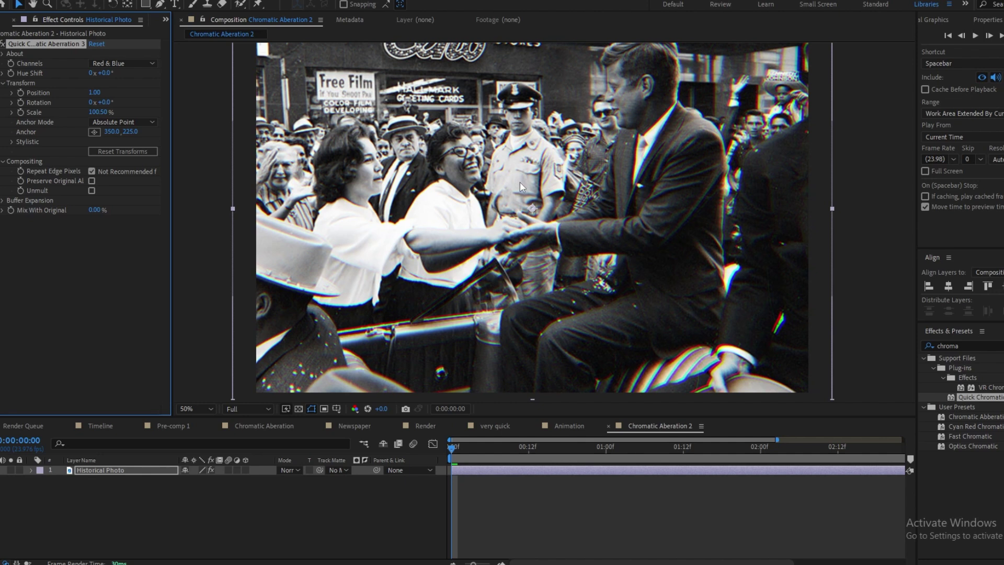
scroll(519, 181, "up", 2)
scroll(494, 189, "down", 3)
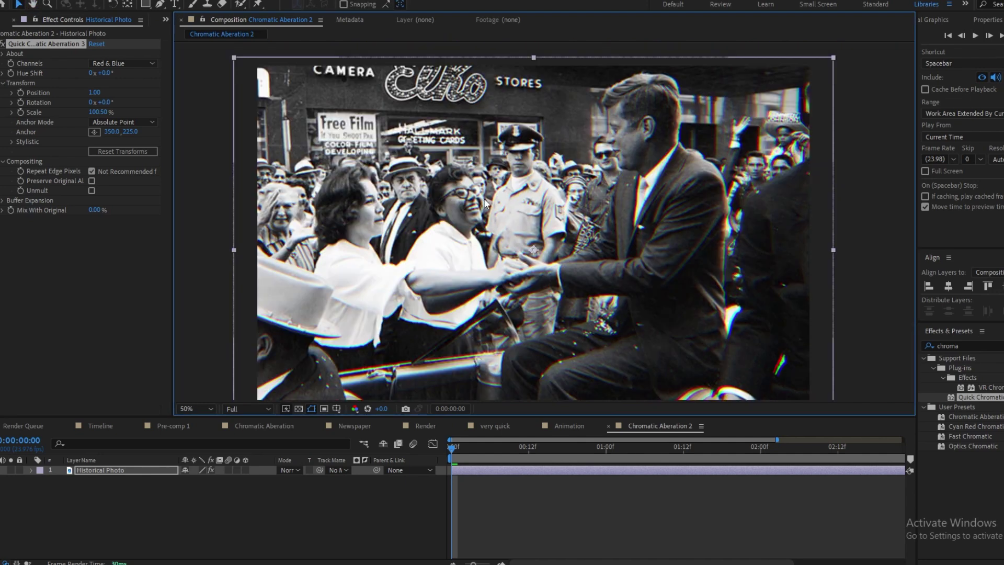
Try the Red & Green and Green & Blue channel options of Quick Chromatic Aberration 3, ending on Red & Blue.
left_click(120, 64)
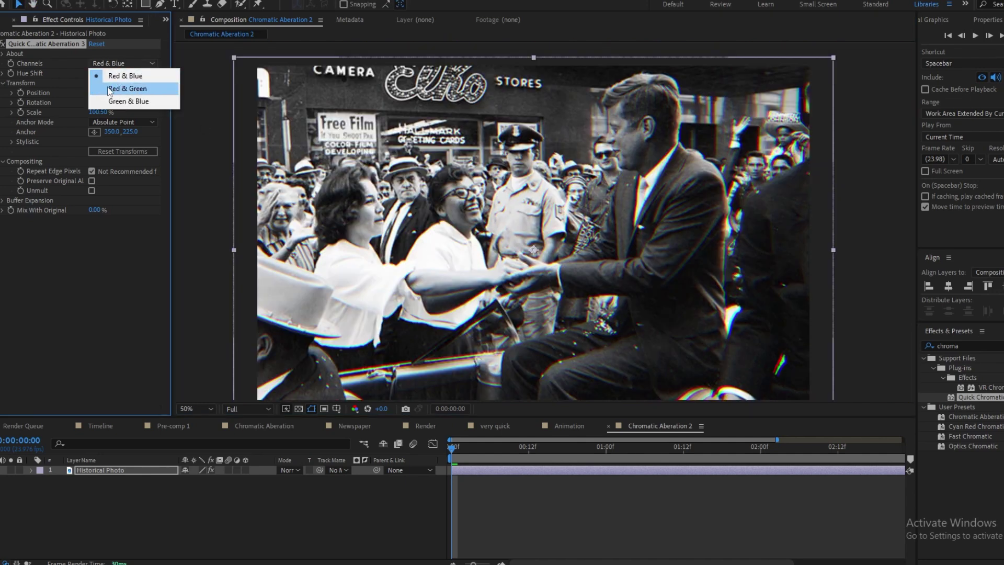
left_click(134, 90)
left_click(134, 64)
left_click(128, 100)
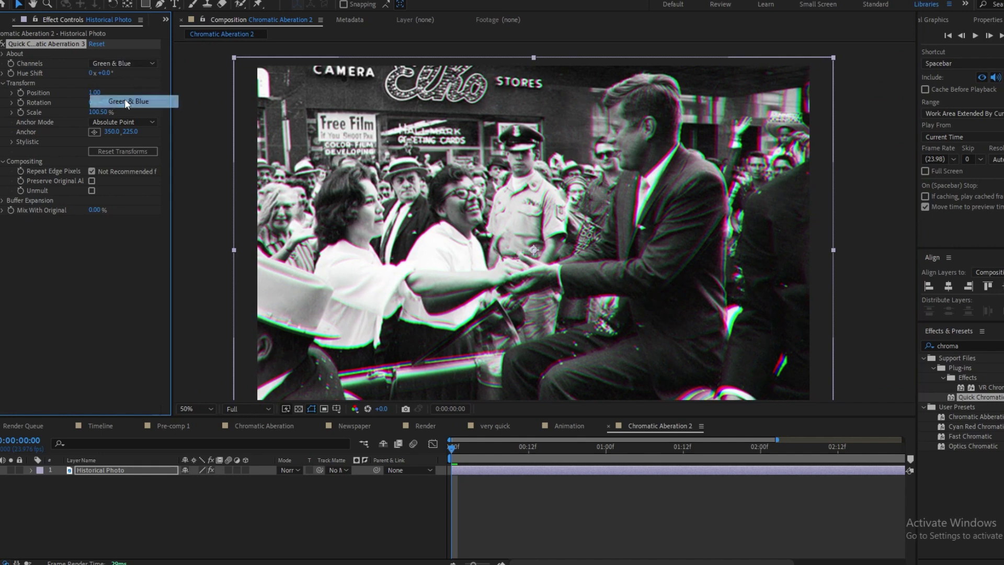
left_click(131, 63)
left_click(131, 78)
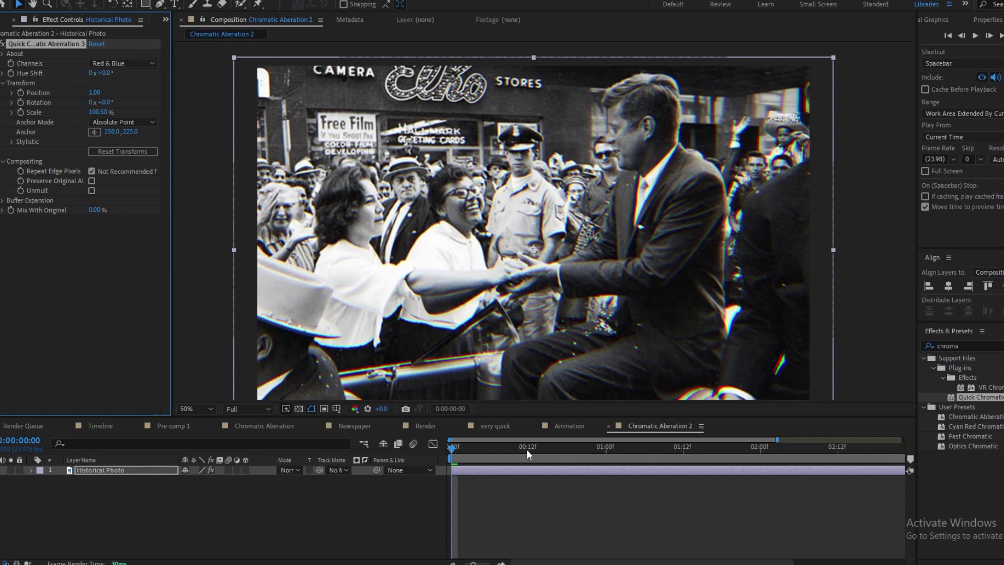
left_click_drag(457, 447, 521, 462)
key("Home")
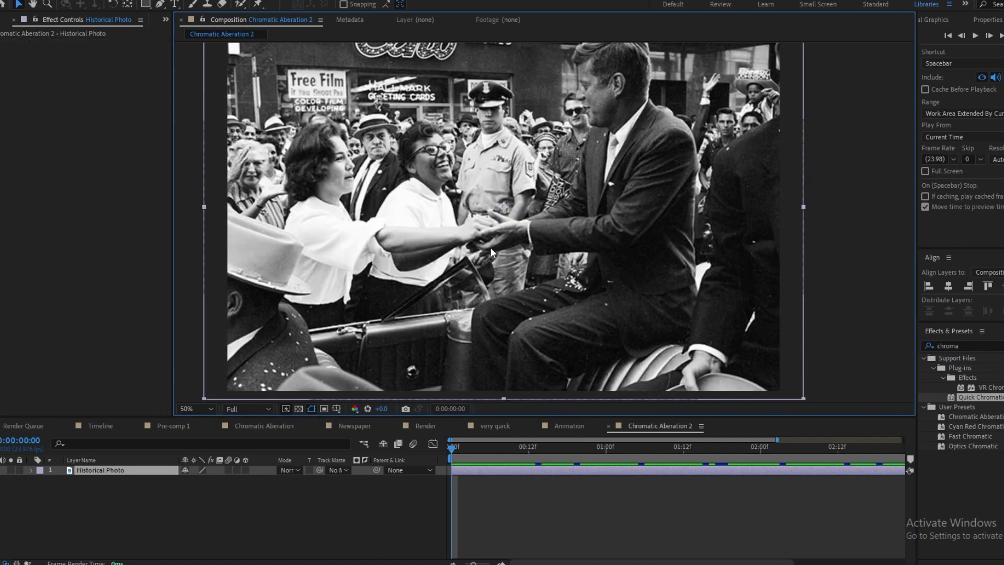
Reapply Quick Chromatic Aberration 3 to the Historical Photo layer.
key("comma")
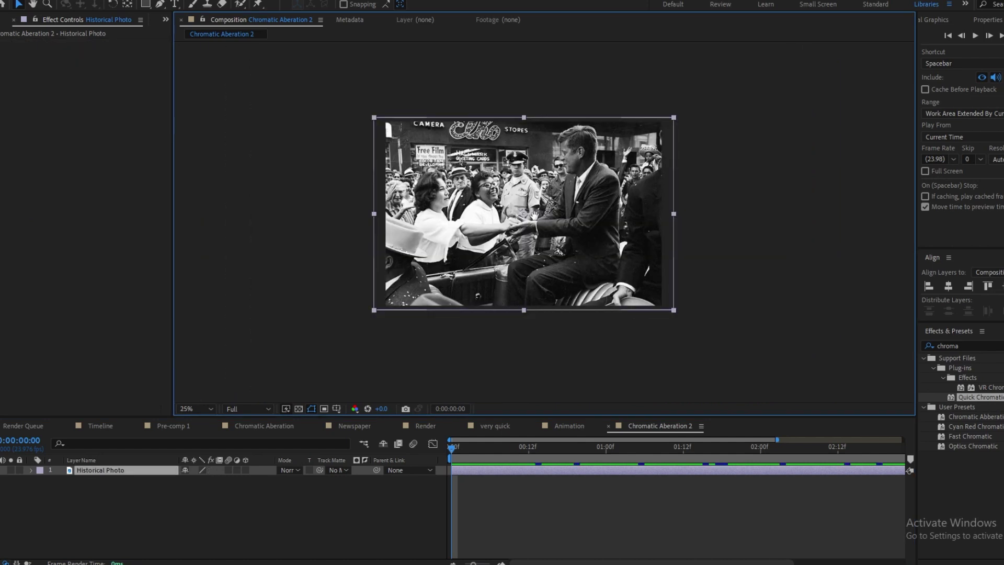
scroll(534, 227, "up", 2)
left_click_drag(533, 233, 532, 217)
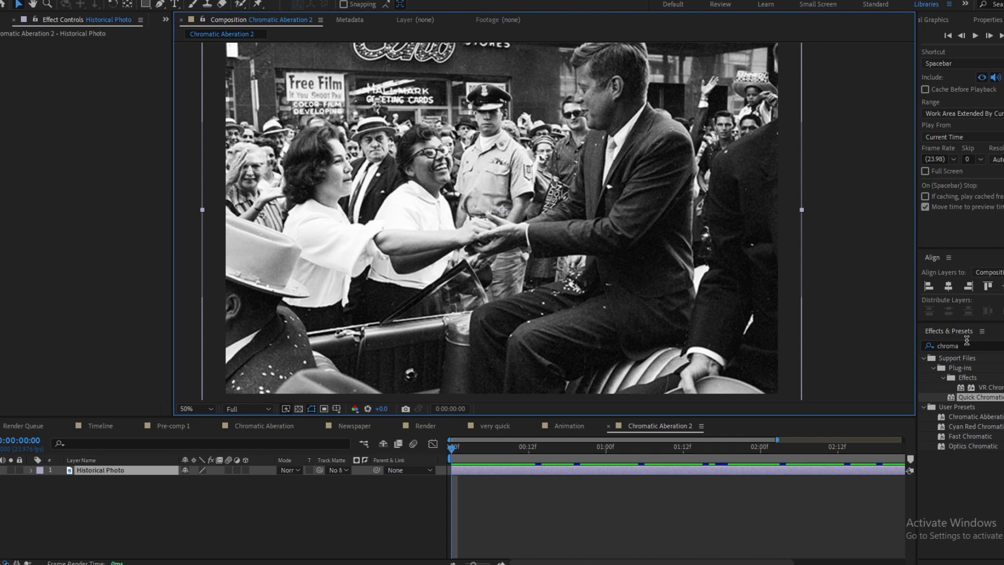
left_click(703, 532)
left_click_drag(984, 399, 516, 476)
Find Optics Compensation with the search "optic", apply it to the Historical Photo layer and enable Reverse Lens Distortion.
left_click(991, 344)
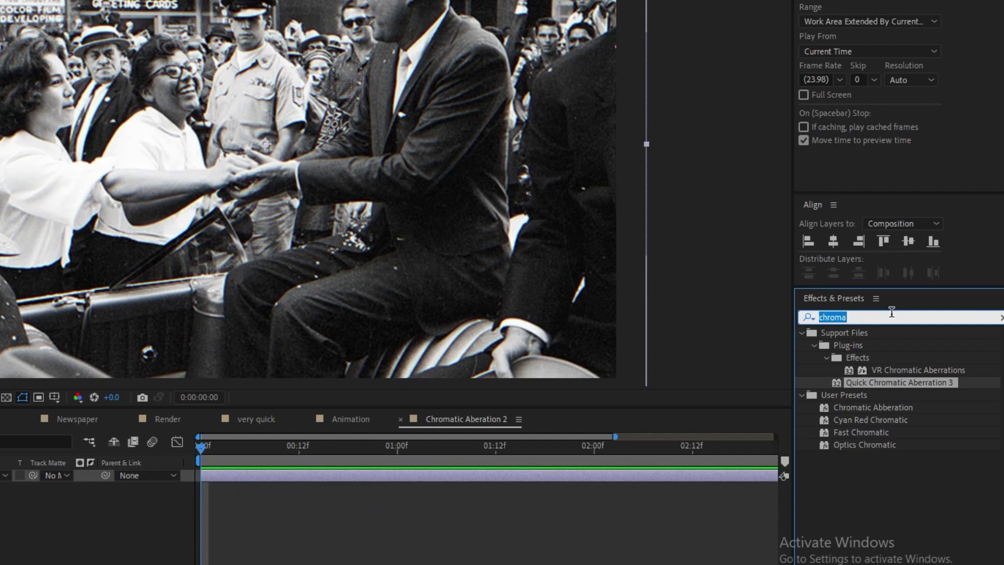
type("optic")
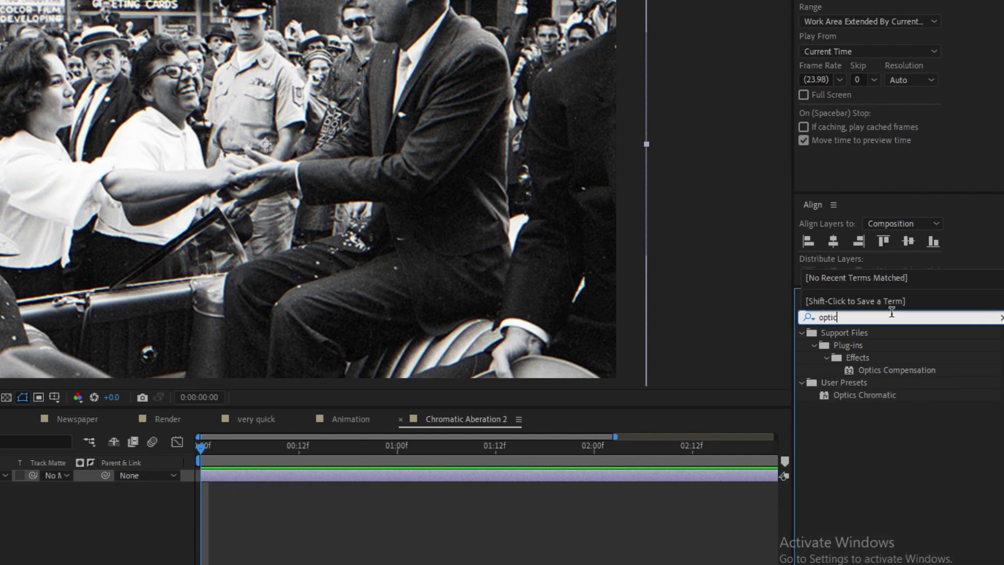
left_click(864, 396)
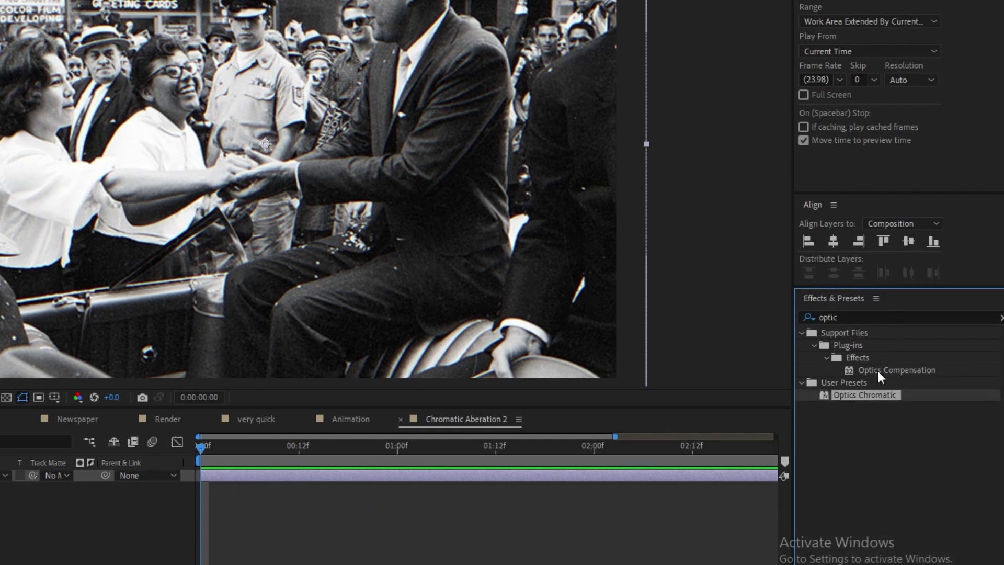
mouse_move(879, 376)
left_mouse_down()
mouse_move(515, 540)
mouse_move(230, 496)
mouse_move(249, 483)
left_mouse_up()
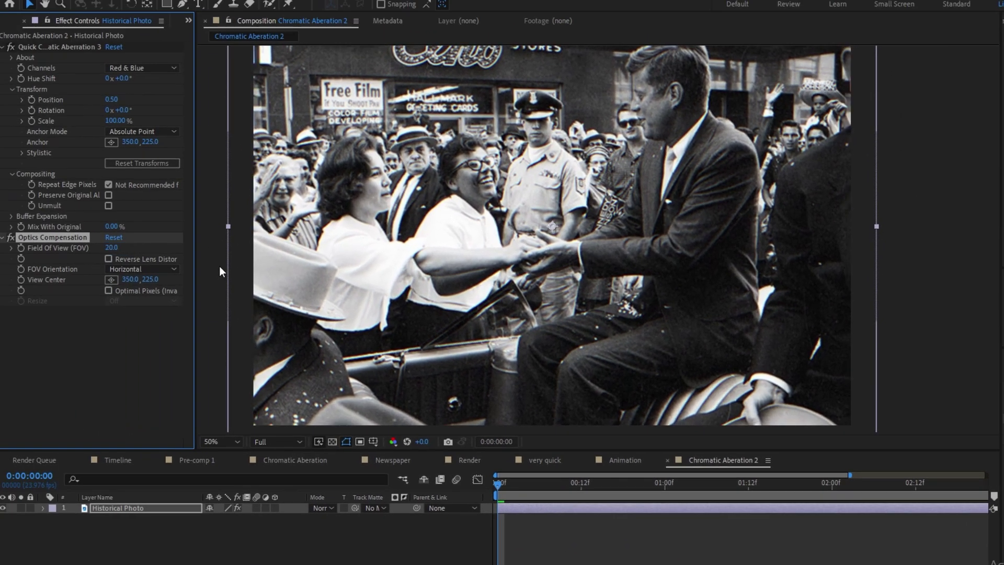
left_click(108, 258)
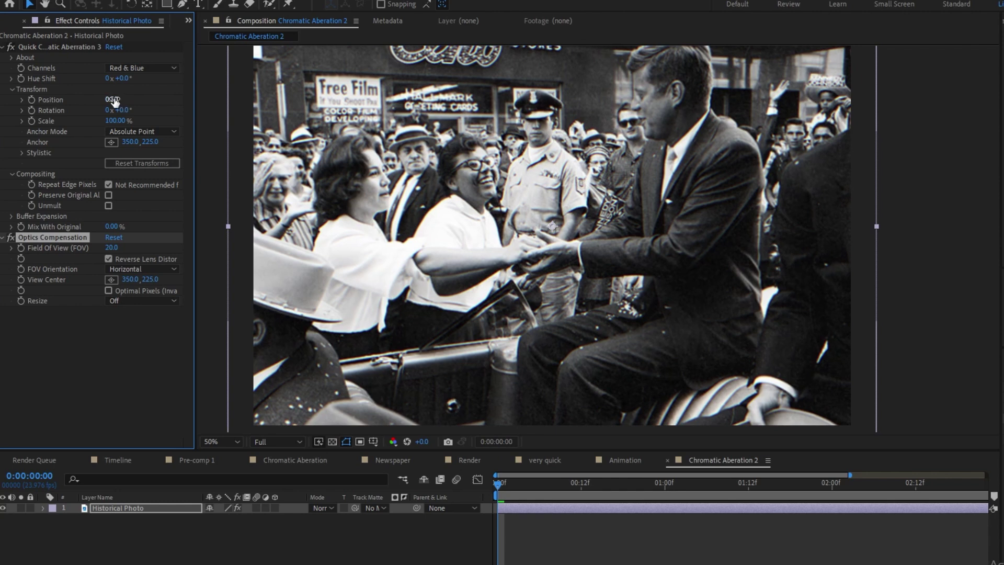
Set Quick Chromatic Aberration 3's Position to 1 and its Scale to 101%.
type("1")
key("Return")
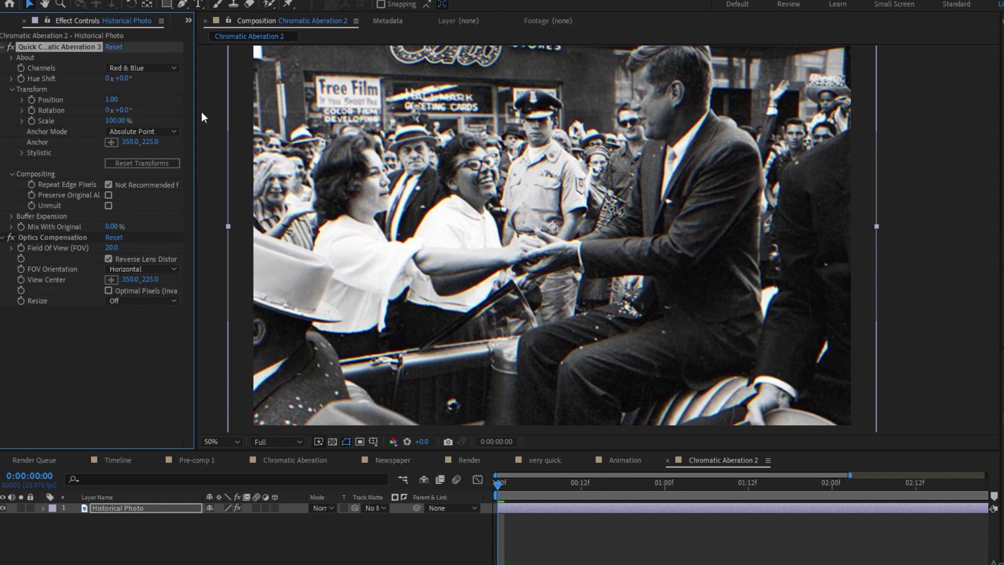
left_click(112, 120)
type("101")
key("Return")
scroll(557, 232, "down", 2)
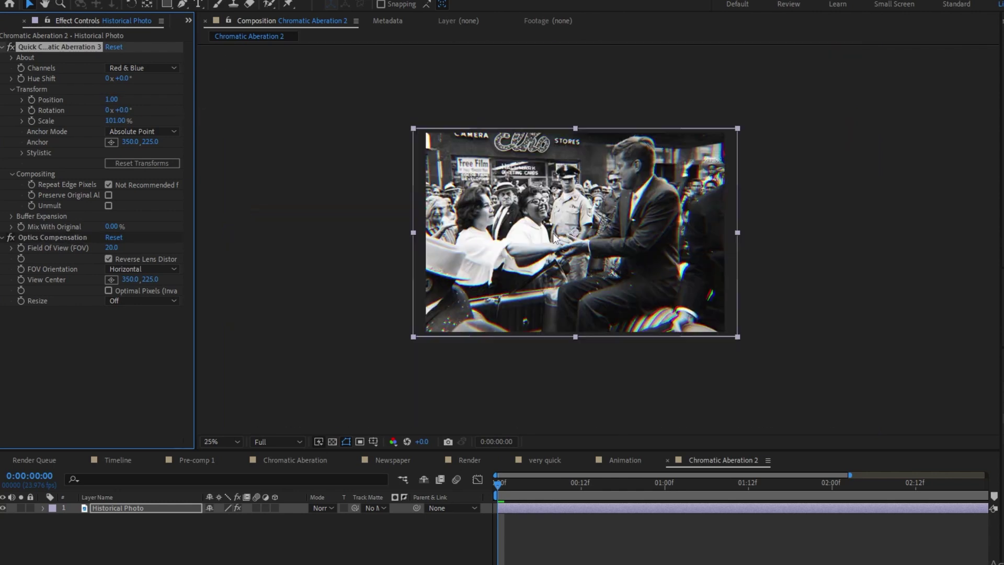
scroll(550, 237, "up", 2)
mouse_move(577, 269)
left_mouse_down()
mouse_move(571, 249)
mouse_move(563, 266)
left_mouse_up()
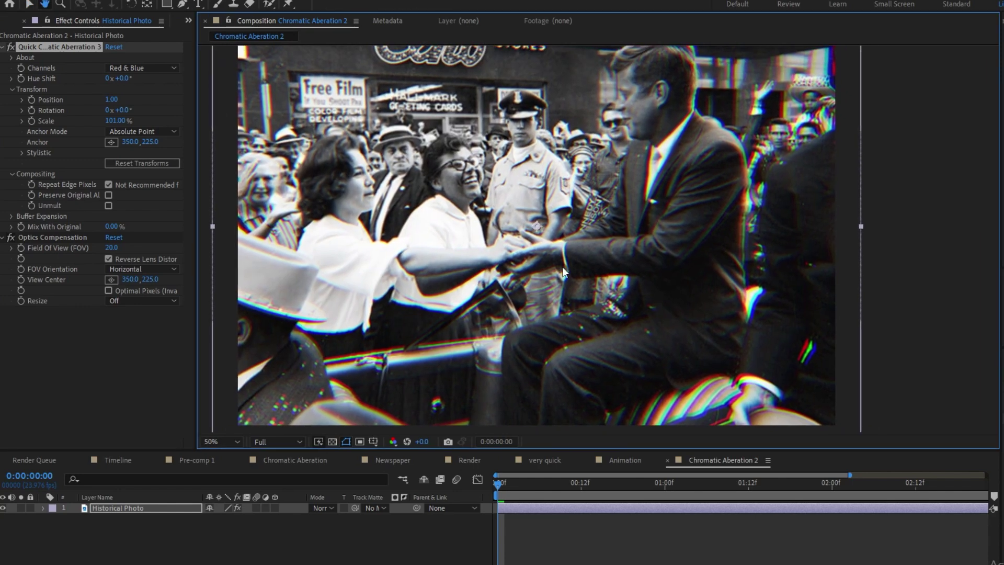
Reduce Quick Chromatic Aberration 3's Scale to 100.5%.
key("v")
left_click(127, 120)
type("100.5")
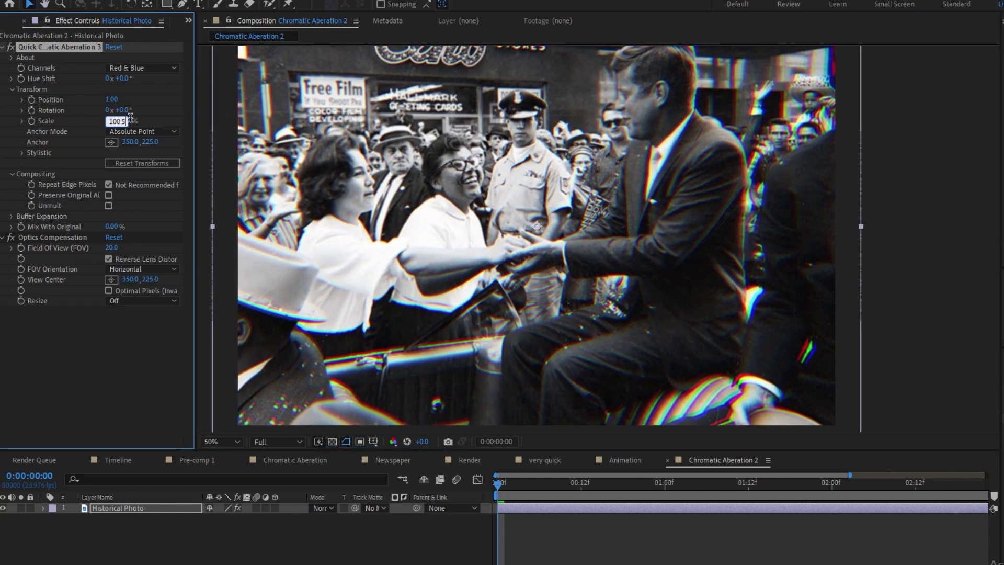
key("Return")
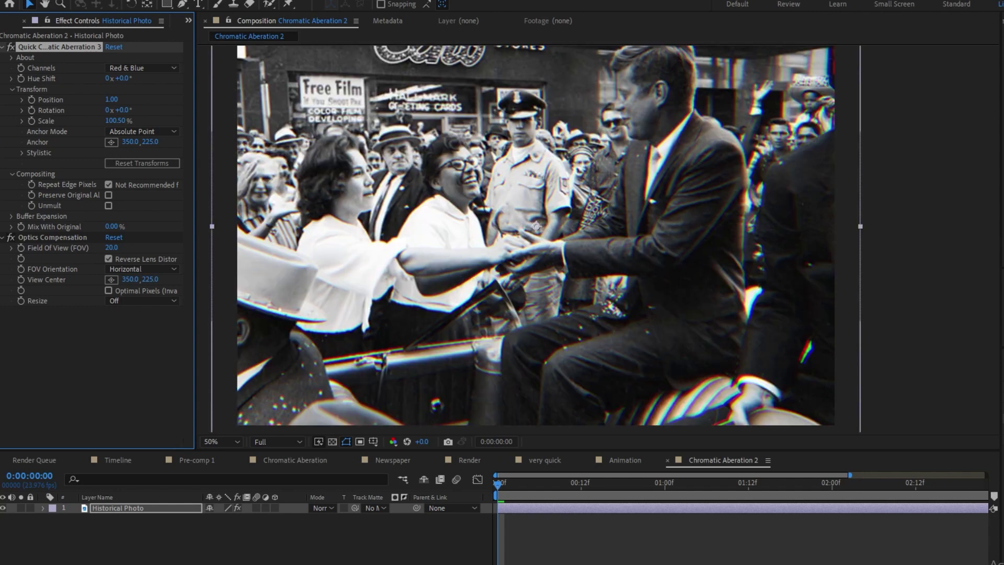
Search the effects for "level" and apply Levels to the Historical Photo layer.
left_click(1003, 369)
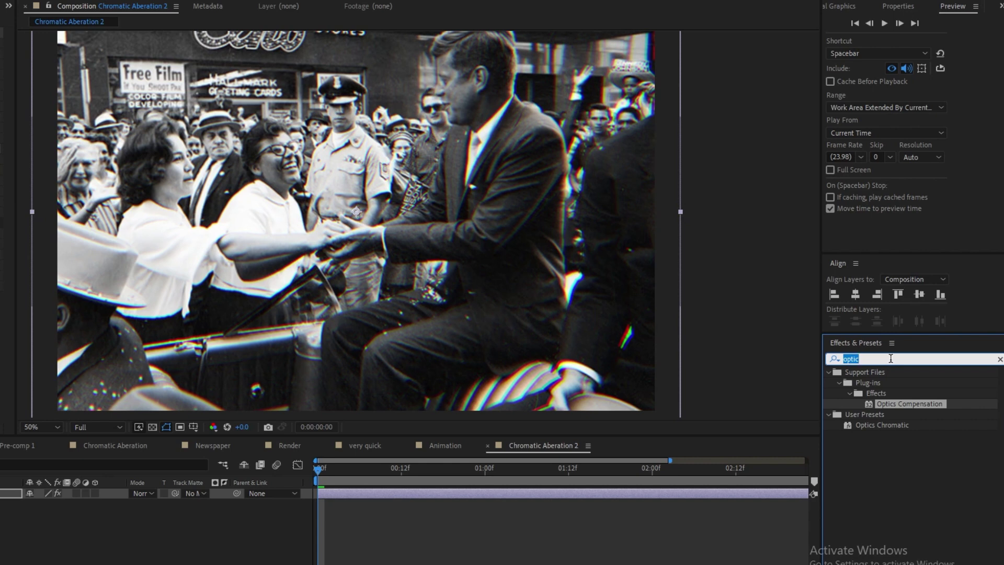
type("le")
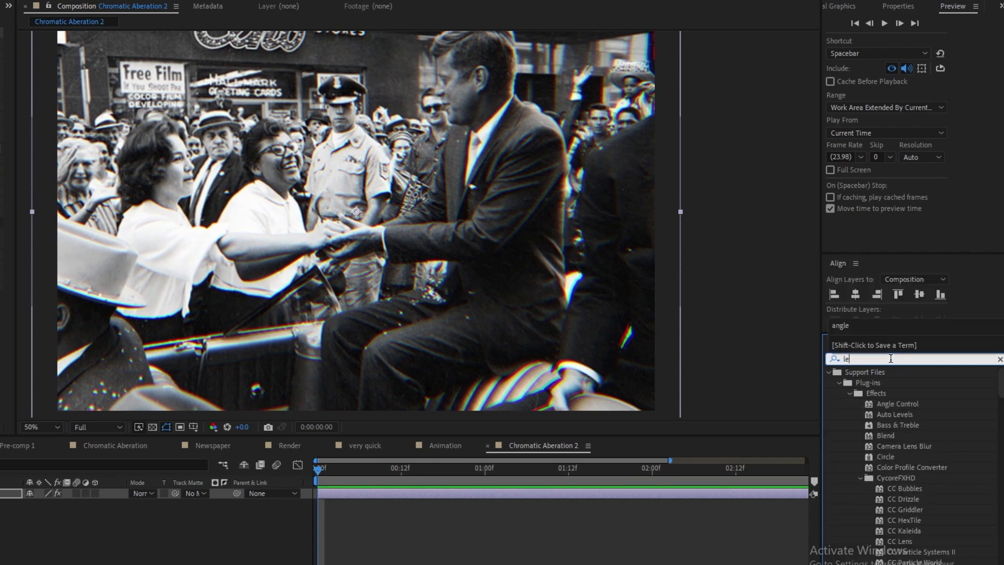
type("vel")
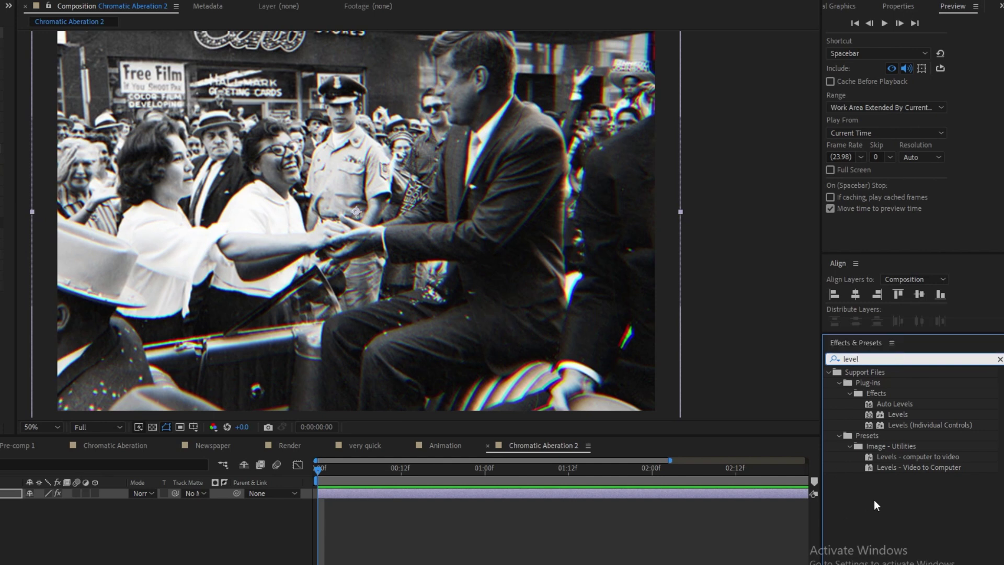
double_click(905, 412)
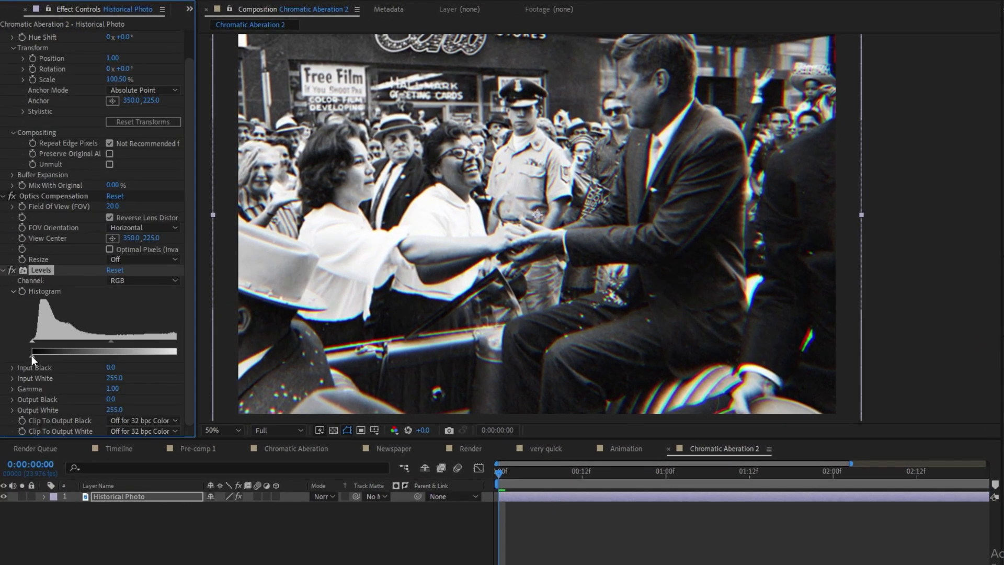
Darken the photo's midtones by lowering the Levels Gamma to 0.70 in the histogram.
left_click_drag(34, 355, 26, 356)
left_click_drag(107, 343, 129, 343)
key("comma")
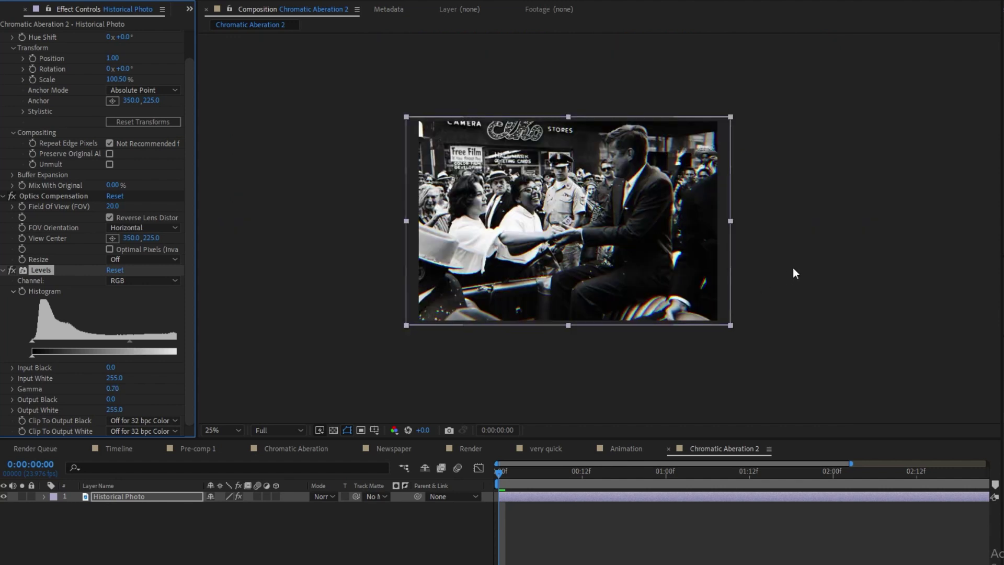
left_click(793, 273)
scroll(530, 286, "up", 4)
scroll(510, 234, "down", 4)
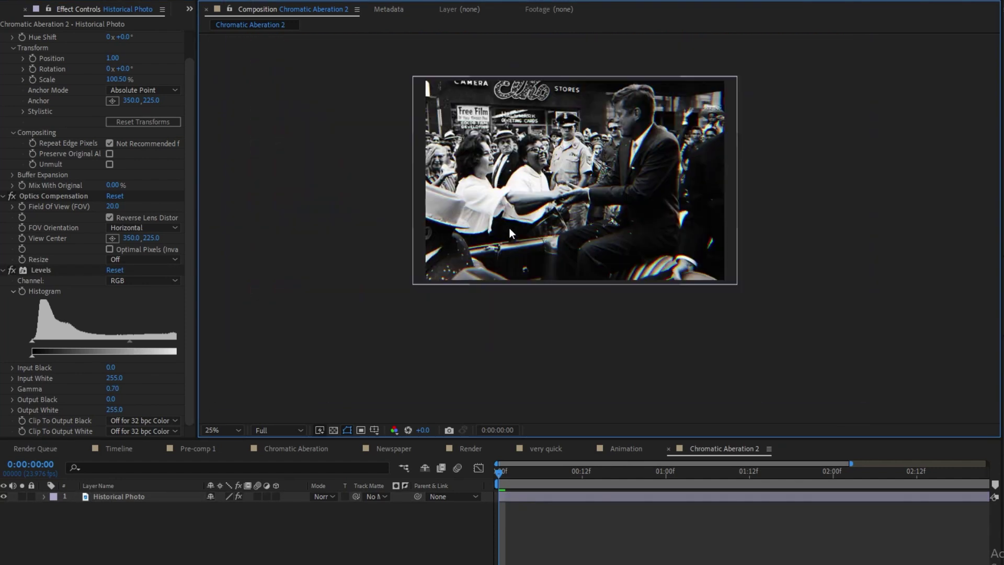
Add a new adjustment layer above the Historical Photo layer.
right_click(564, 542)
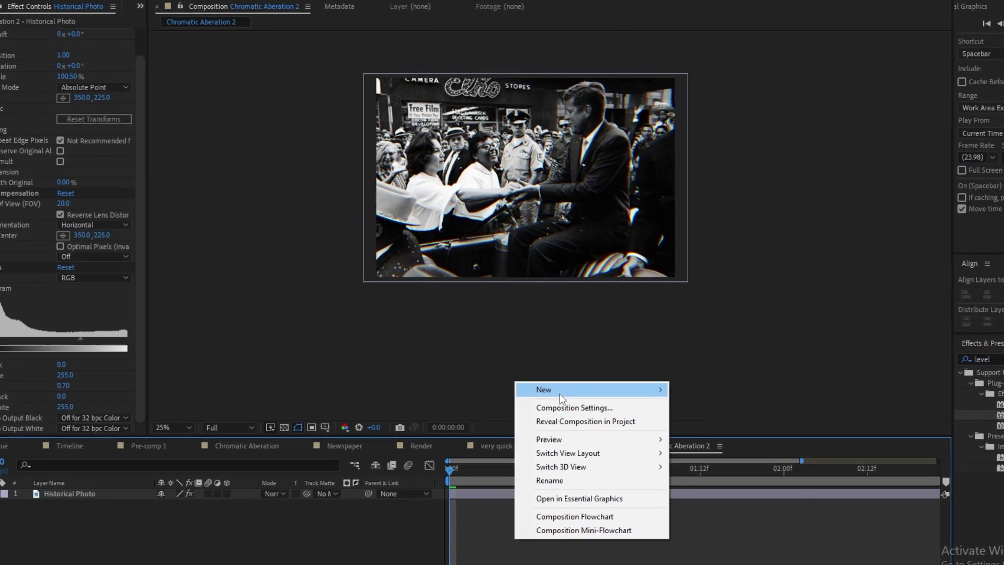
mouse_move(560, 393)
left_click(693, 489)
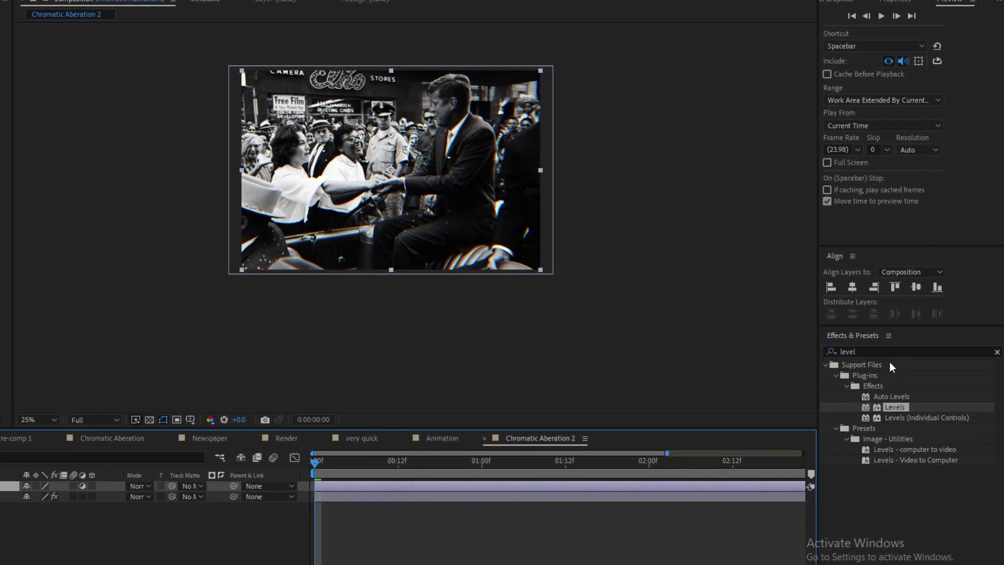
Find CC Vignette with the search "vign", apply it to the new adjustment layer and set its Amount to 83.
left_click(898, 352)
type("vign")
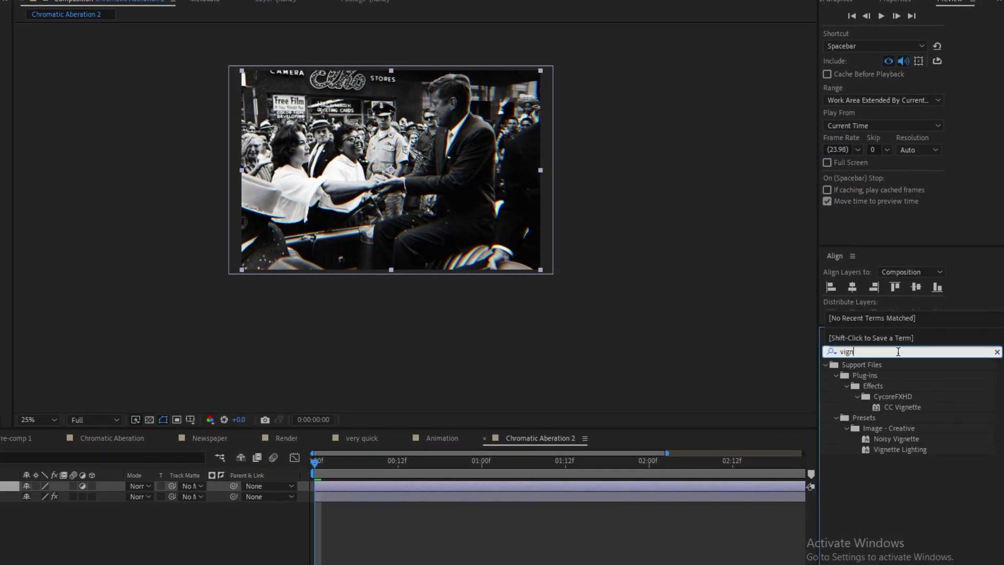
left_click_drag(902, 407, 427, 485)
scroll(403, 210, "up", 2)
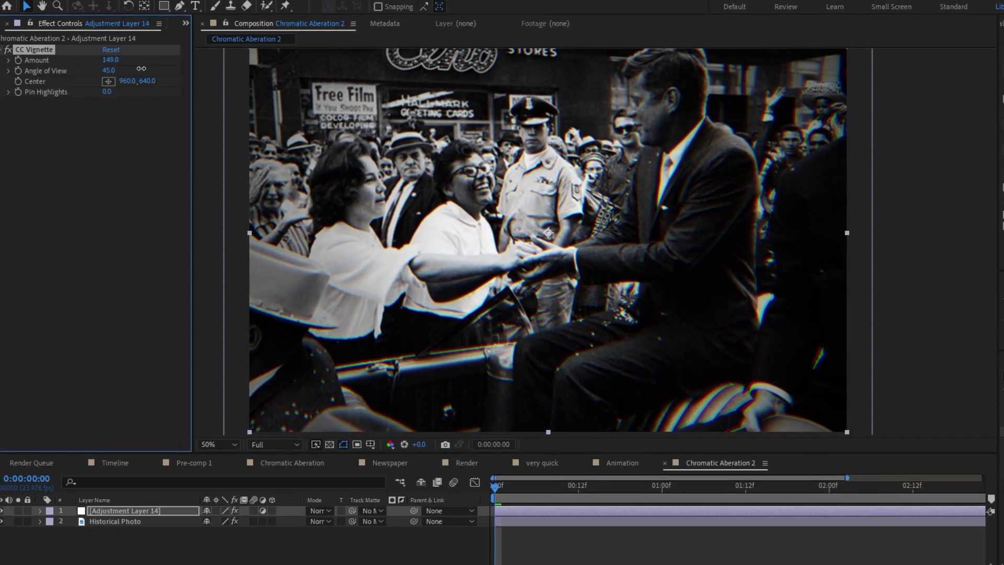
left_click_drag(141, 69, 114, 74)
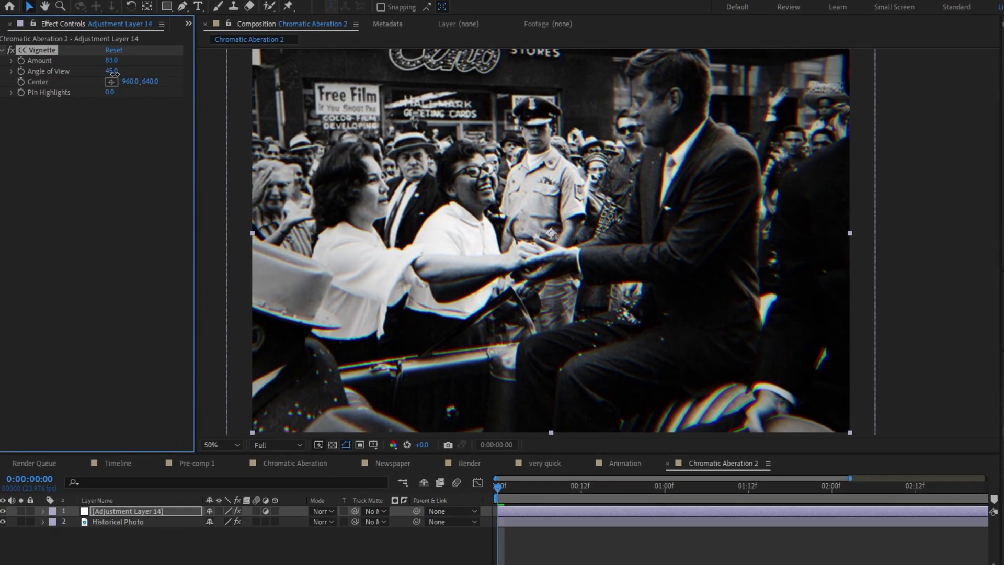
Set the CC Vignette Amount to 100 and check the darkened photo edges in the composition.
left_click(111, 60)
type("100")
key("Return")
left_click_drag(488, 170, 504, 207)
scroll(497, 179, "down", 2)
scroll(503, 207, "up", 1)
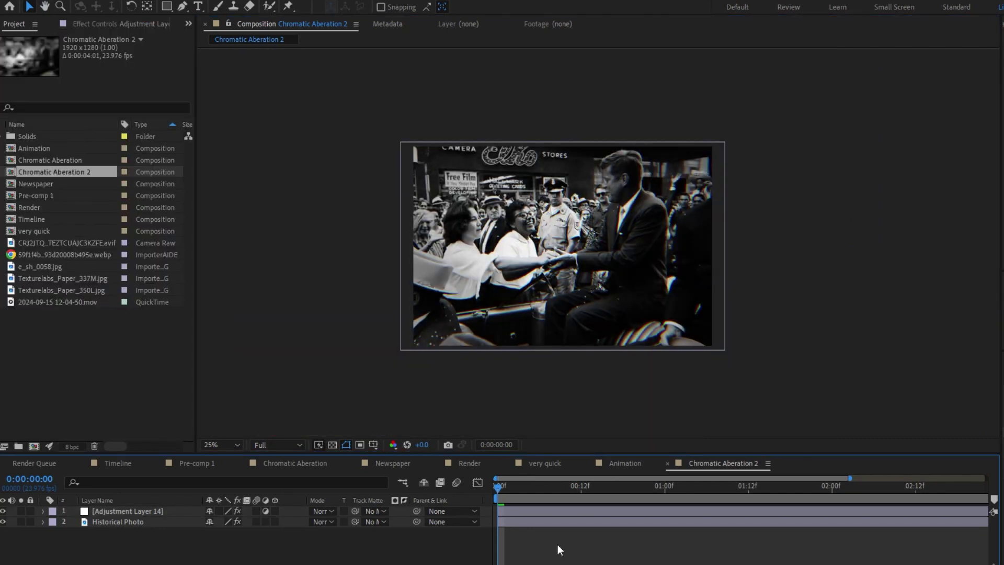
Rename the adjustment layer carrying the vignette as Vignette.
left_click(535, 511)
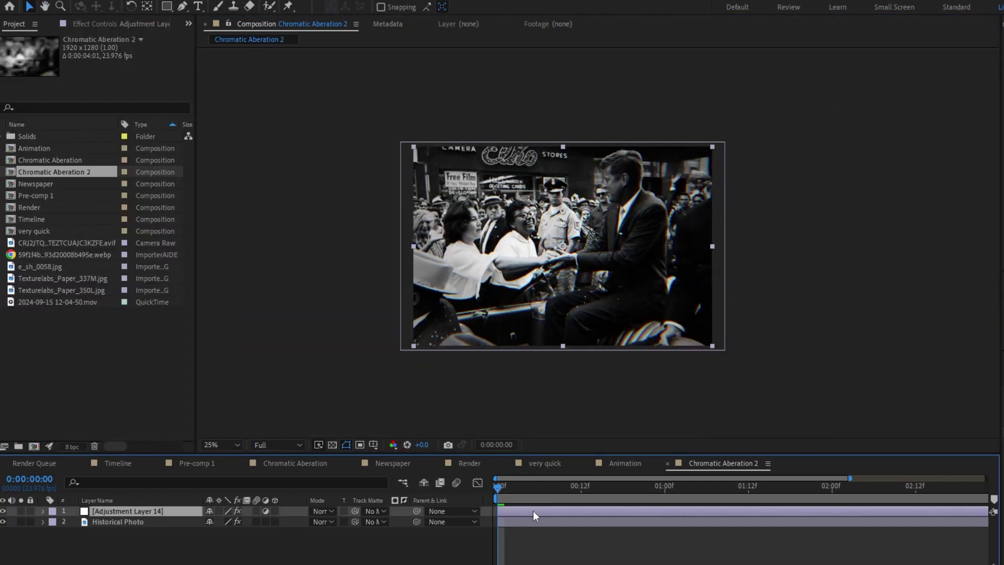
right_click(108, 510)
left_click(150, 475)
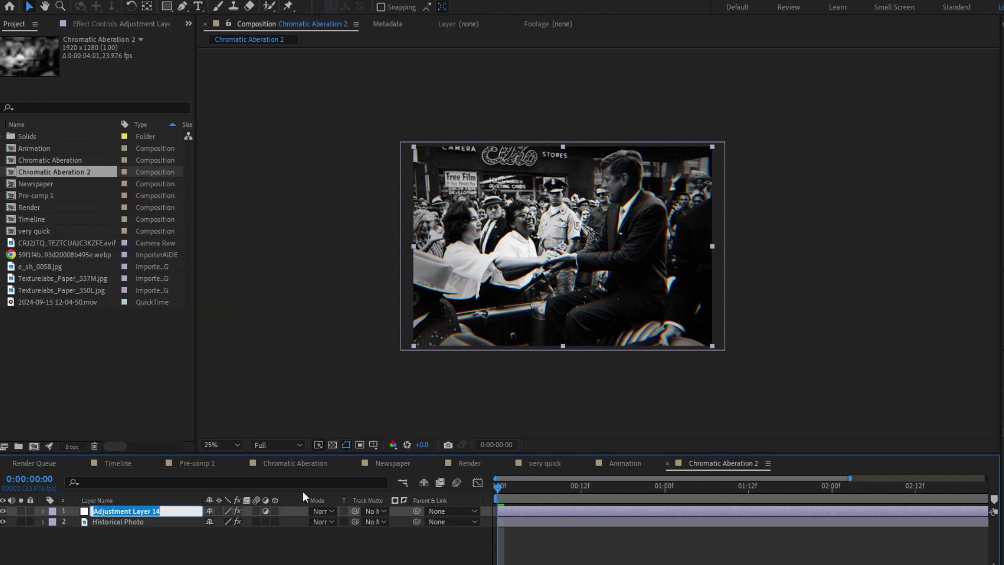
type("Vignette")
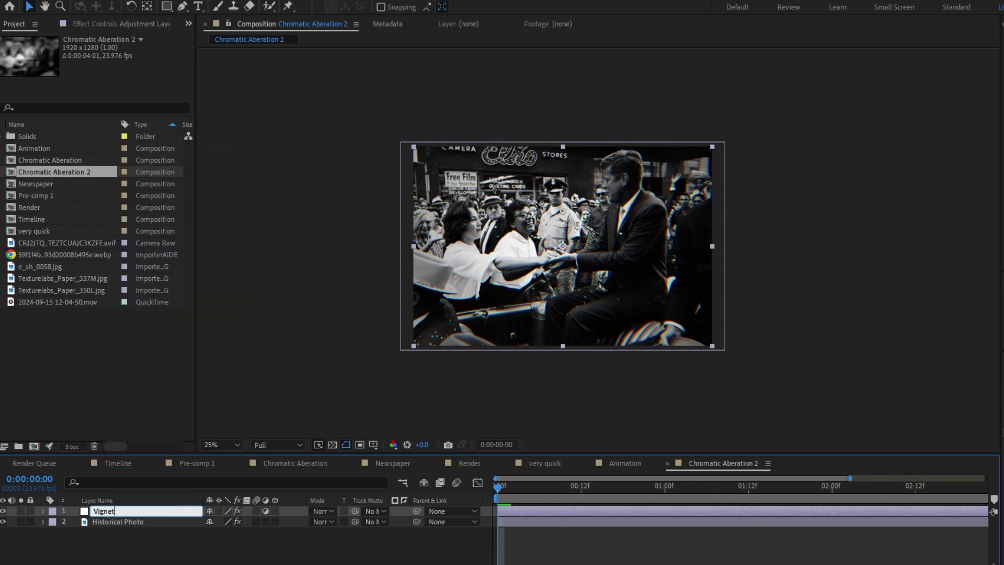
key("Return")
Duplicate the Vignette layer and delete the CC Vignette effect from the copy.
left_click(155, 513)
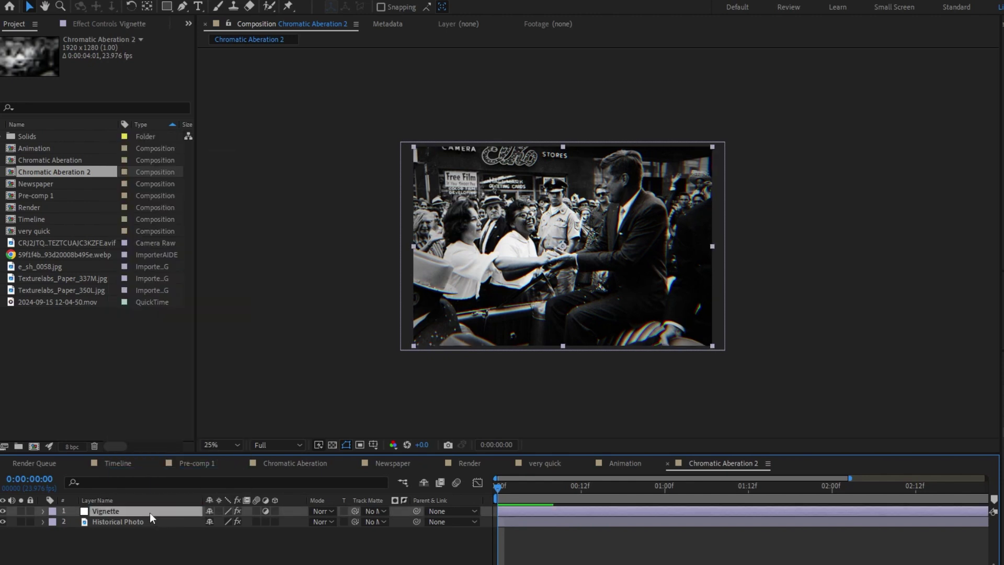
key("ctrl+d")
left_click(111, 21)
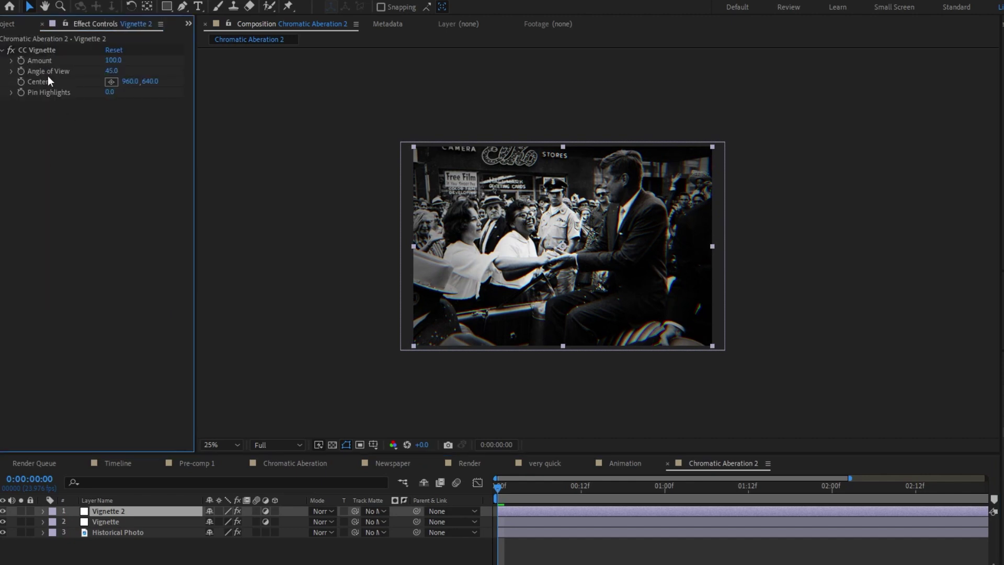
left_click(48, 52)
key("Delete")
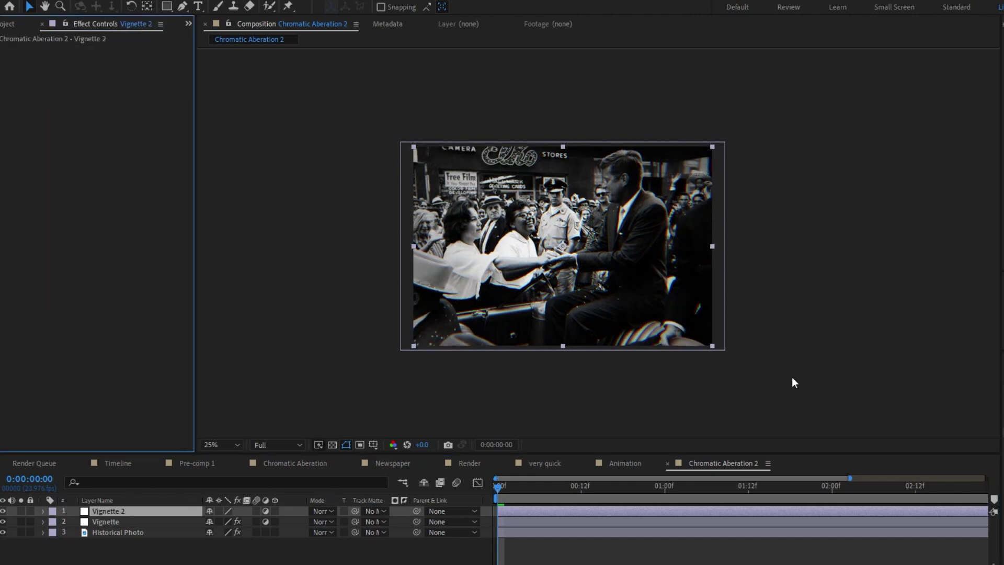
Apply Camera Lens Blur to the duplicated adjustment layer and rename that layer as Blur.
left_click(1003, 375)
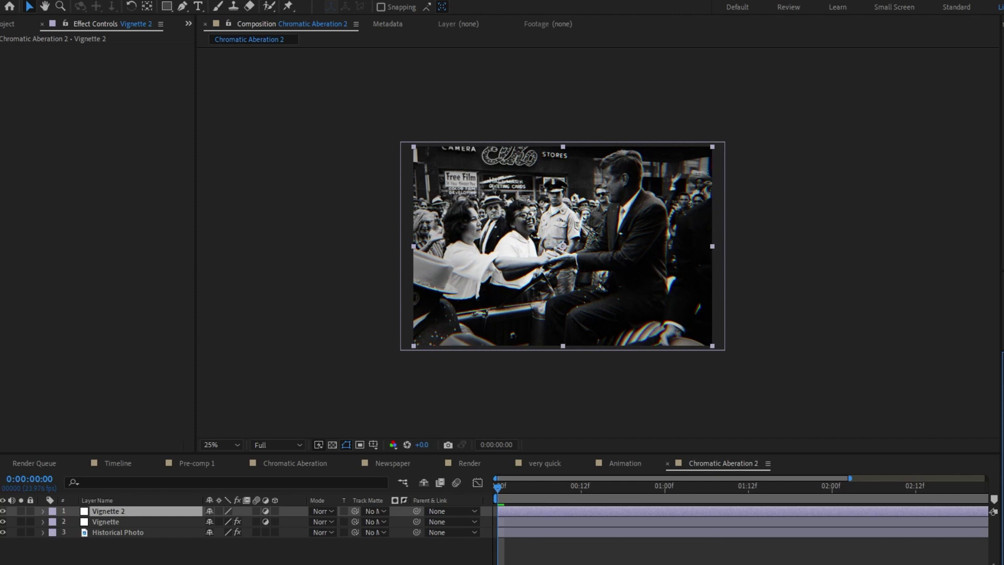
left_click_drag(989, 515, 531, 511)
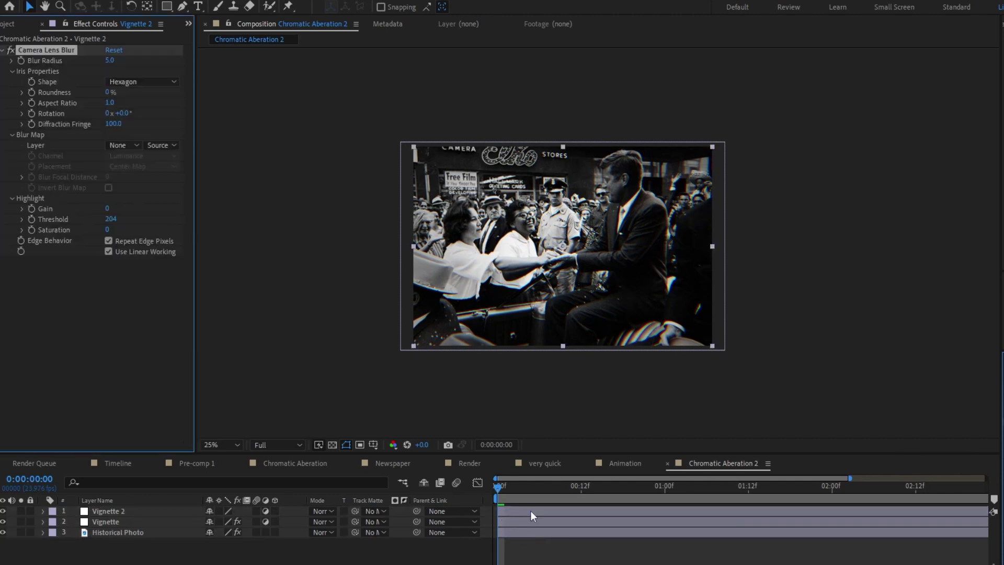
right_click(115, 510)
left_click(159, 472)
type("Blur")
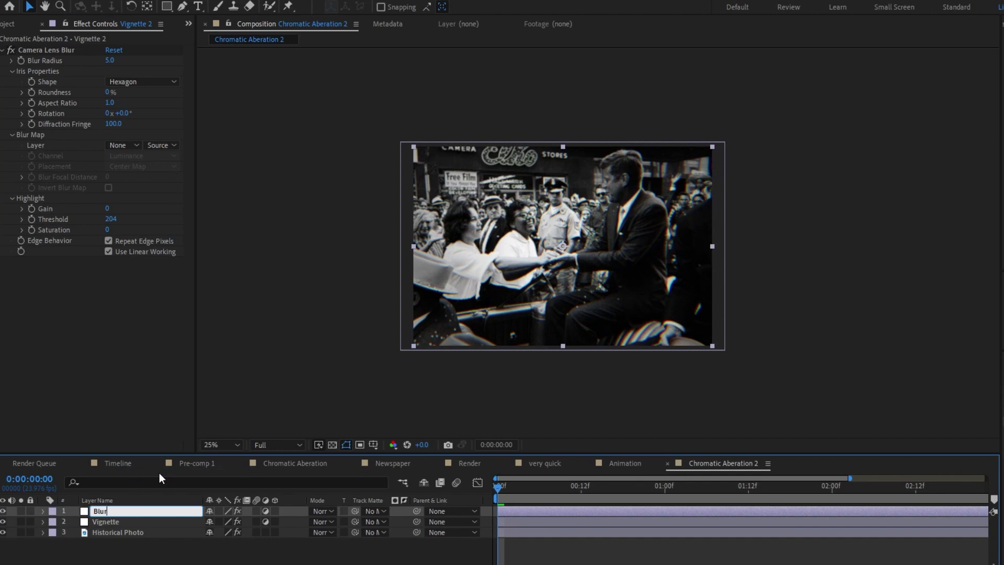
key("Return")
Raise the Camera Lens Blur's Blur Radius to 7 and inspect the blurred photo.
key("period")
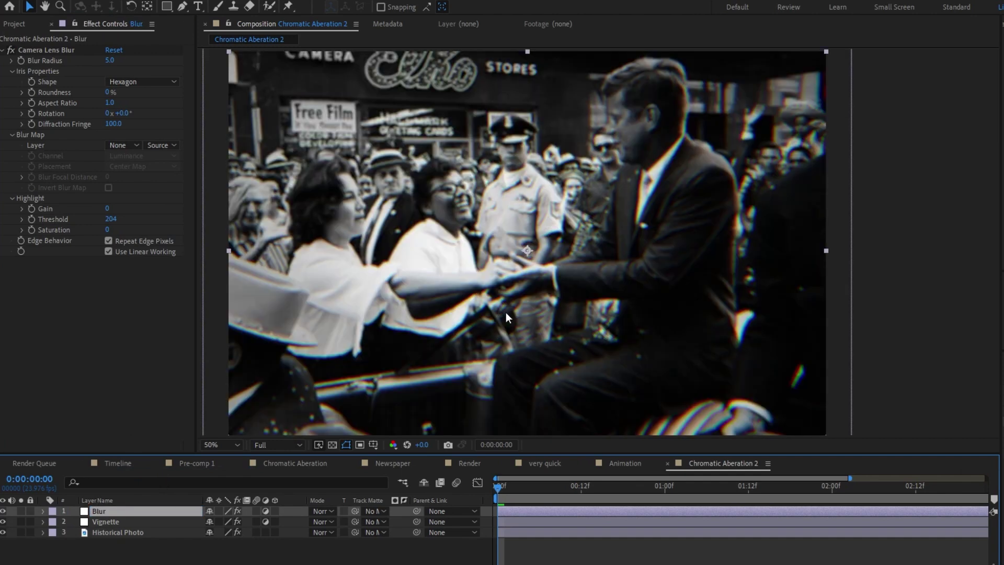
left_click_drag(110, 60, 208, 67)
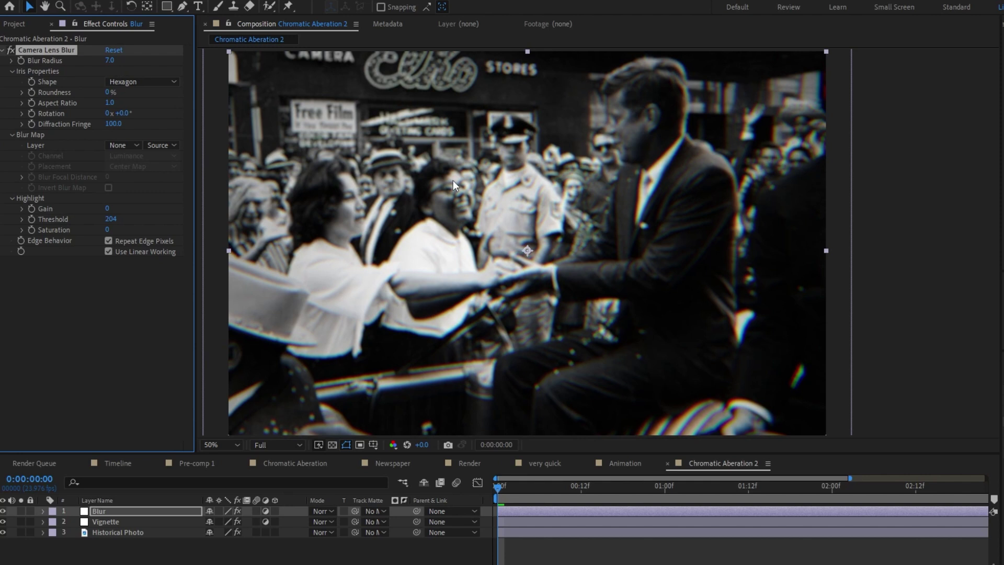
scroll(454, 186, "down", 1)
left_click_drag(472, 238, 530, 231)
scroll(478, 235, "up", 1)
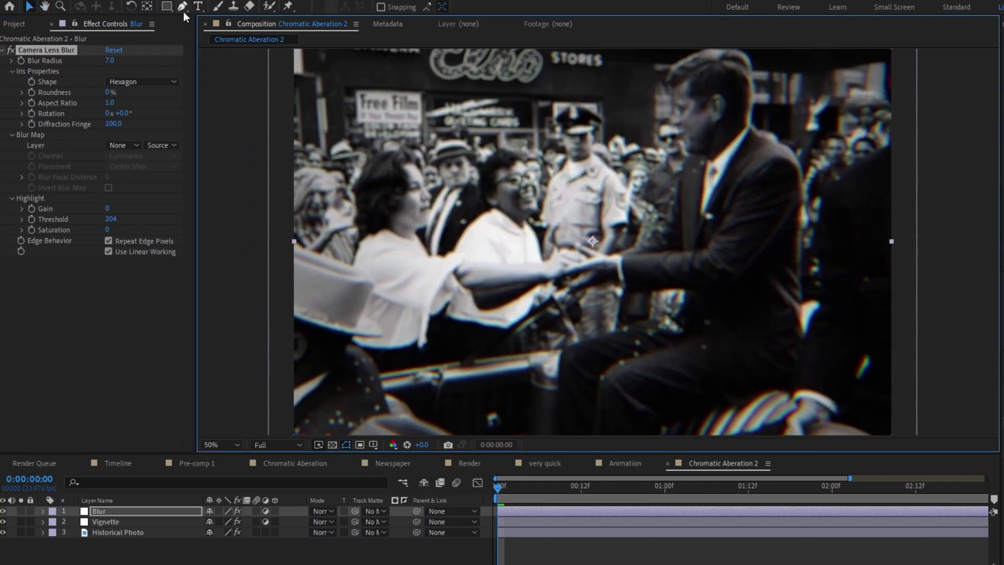
Draw an elliptical mask on the Blur layer with the Ellipse tool, spanning the photo from corner to corner.
left_click(167, 7)
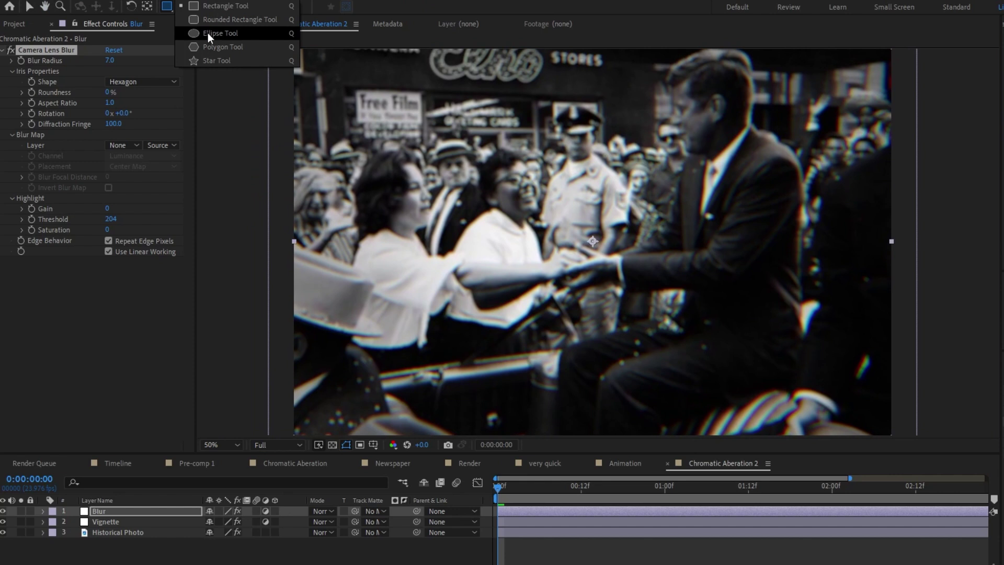
left_click(208, 34)
key("comma")
key("comma")
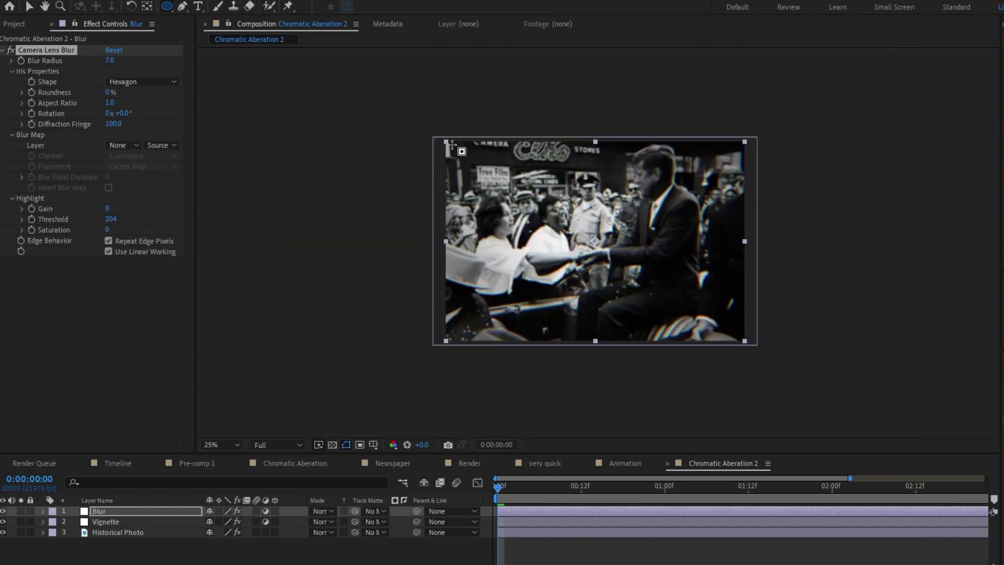
left_click_drag(447, 141, 743, 341)
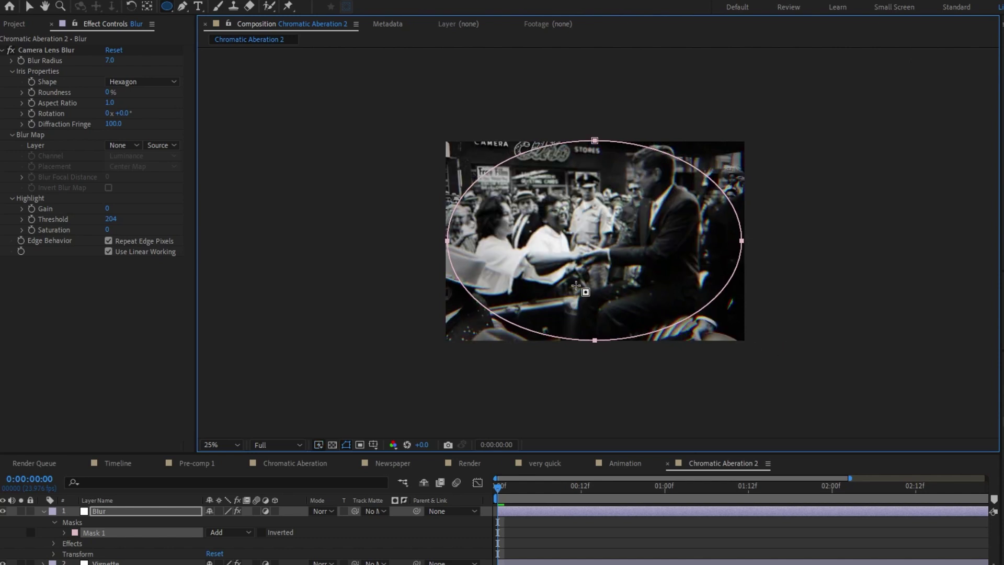
Change the mode of the Blur layer's mask to Subtract so only the photo's edges are blurred.
key("period")
left_click(243, 532)
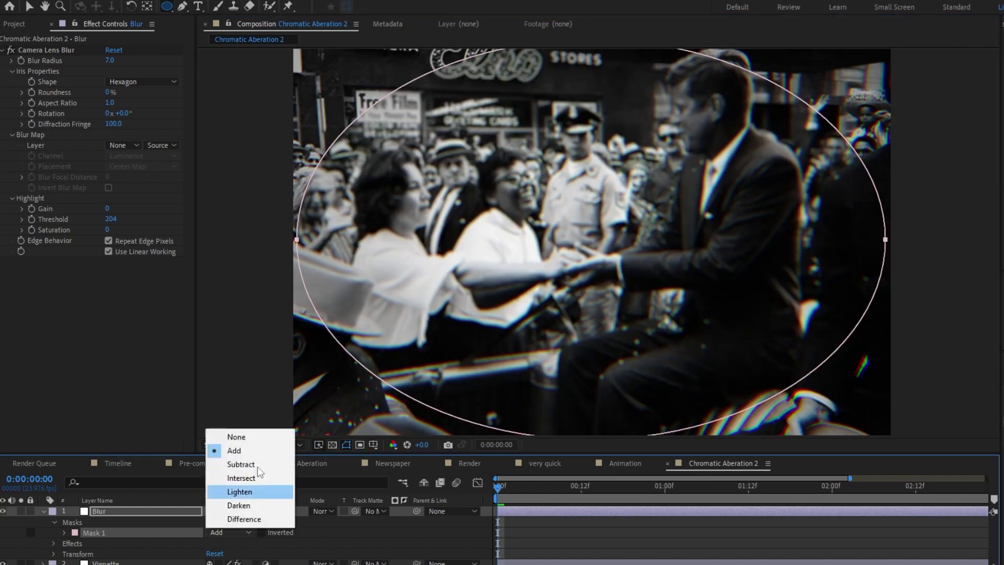
left_click(252, 467)
left_click(572, 532)
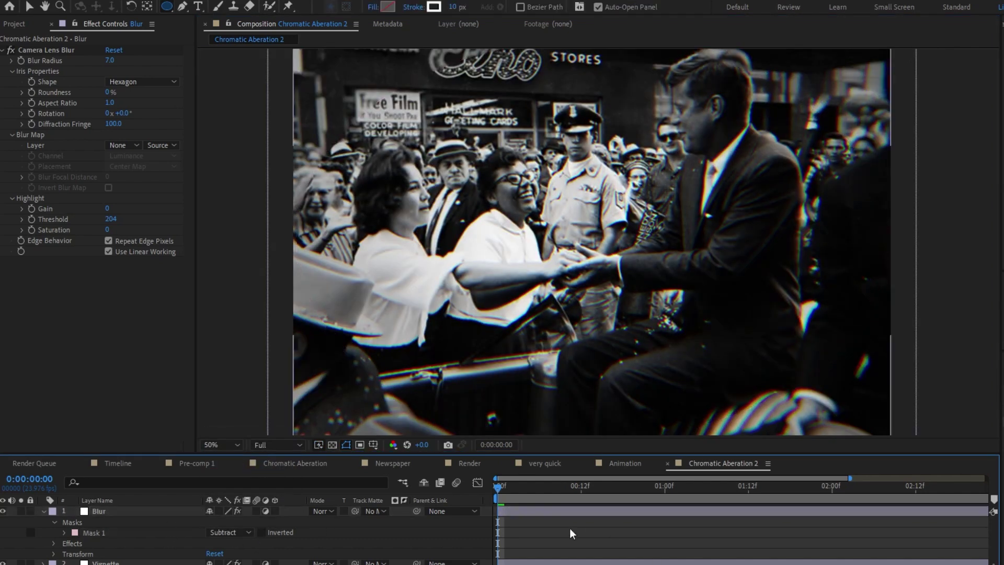
key("comma")
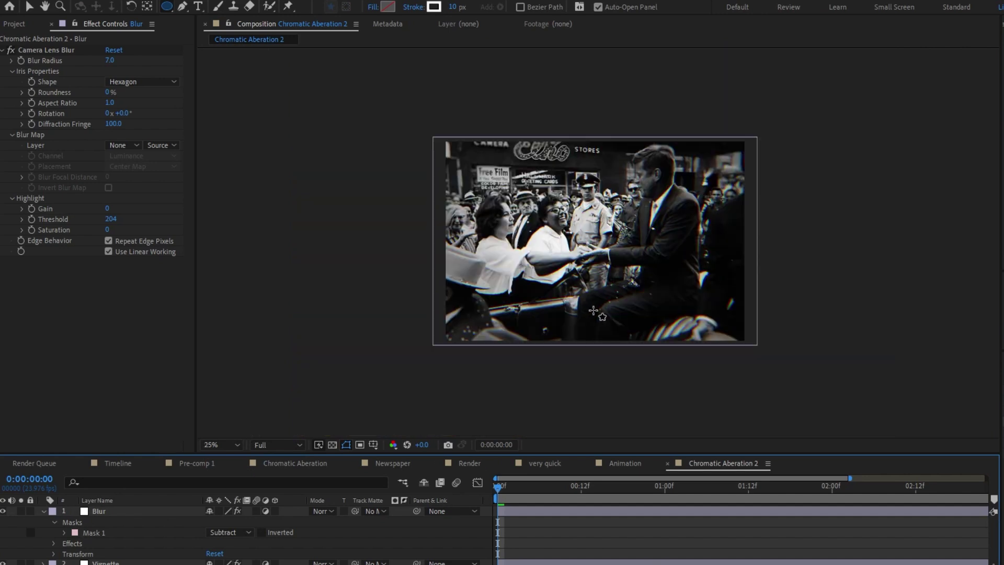
Soften the Blur layer's mask edge by raising its Mask Feather in several increments up to 249 pixels.
left_click(107, 534)
key("f")
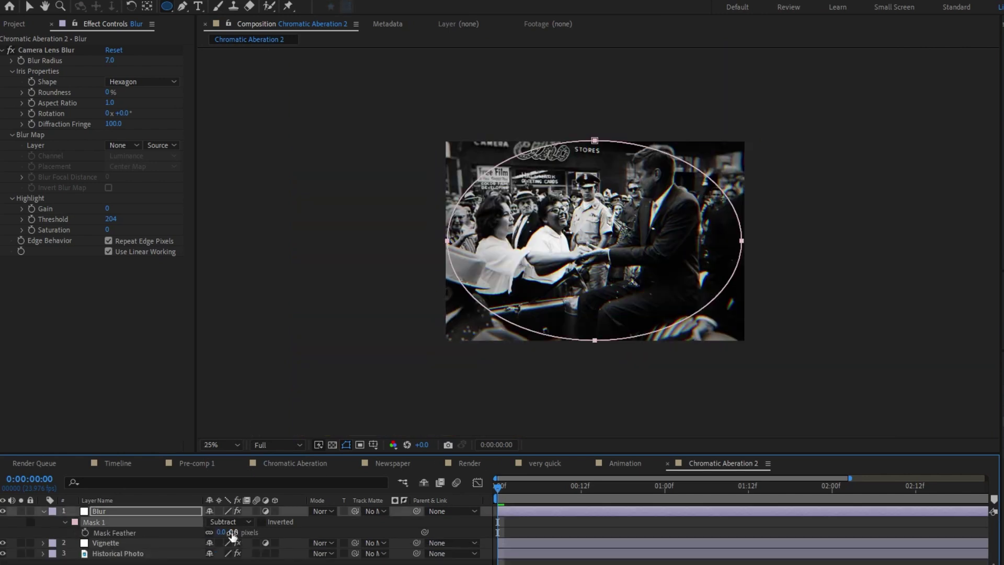
left_click_drag(233, 534, 238, 532)
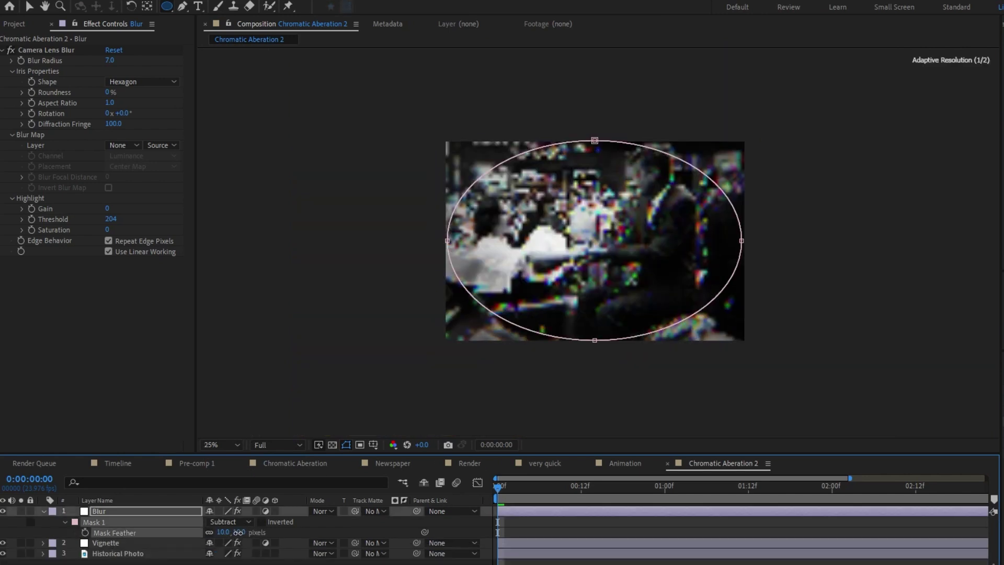
left_click(594, 541)
key("period")
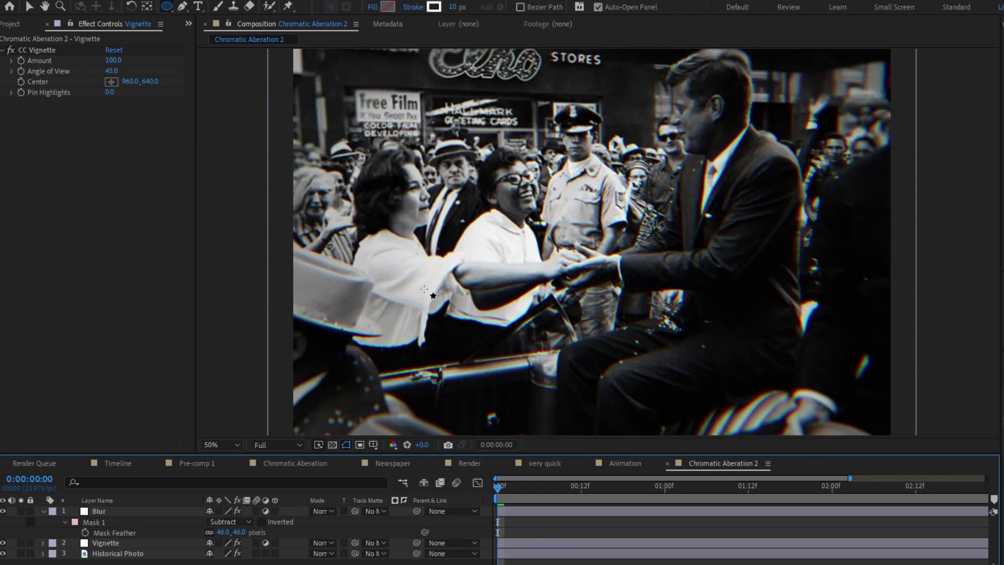
key("v")
left_click_drag(565, 216, 508, 292)
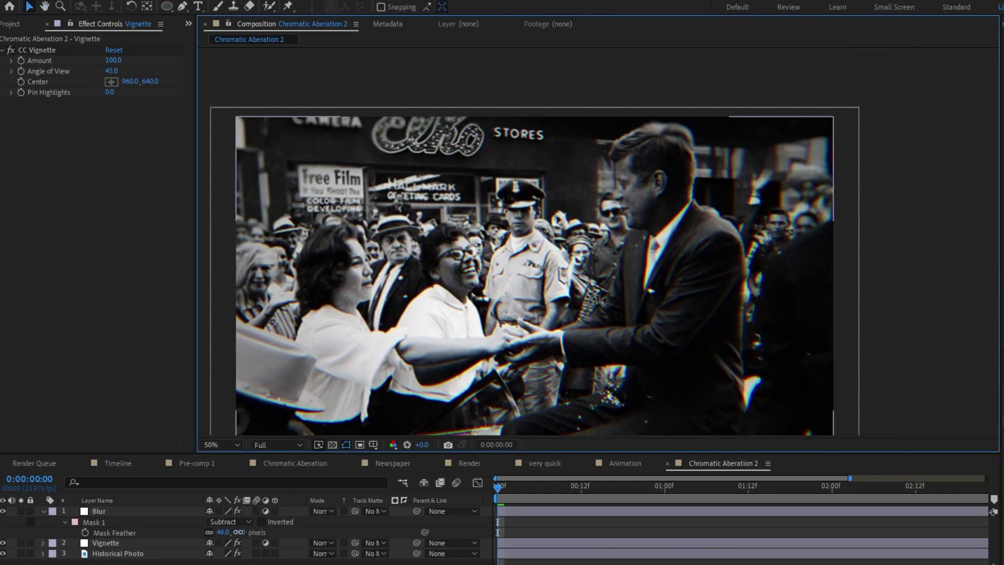
left_click_drag(238, 532, 275, 533)
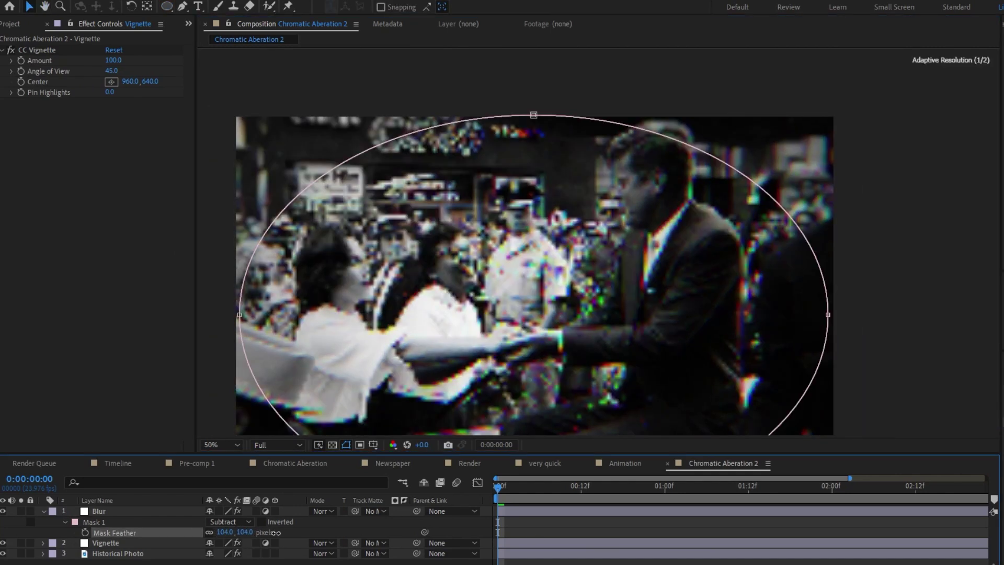
left_click(703, 562)
scroll(932, 269, "up", 1)
left_click_drag(745, 188, 518, 309)
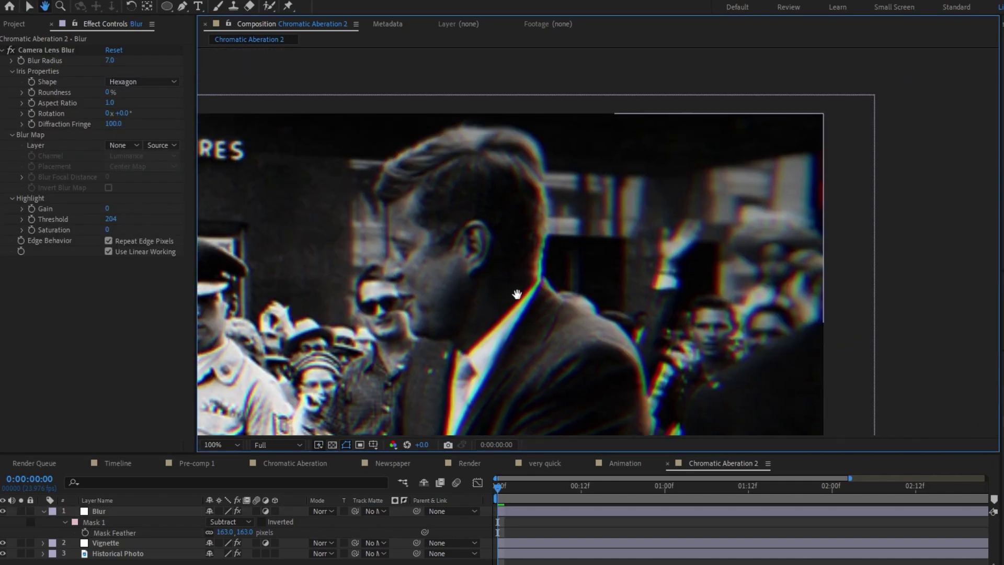
left_click_drag(237, 532, 291, 532)
scroll(525, 263, "down", 4)
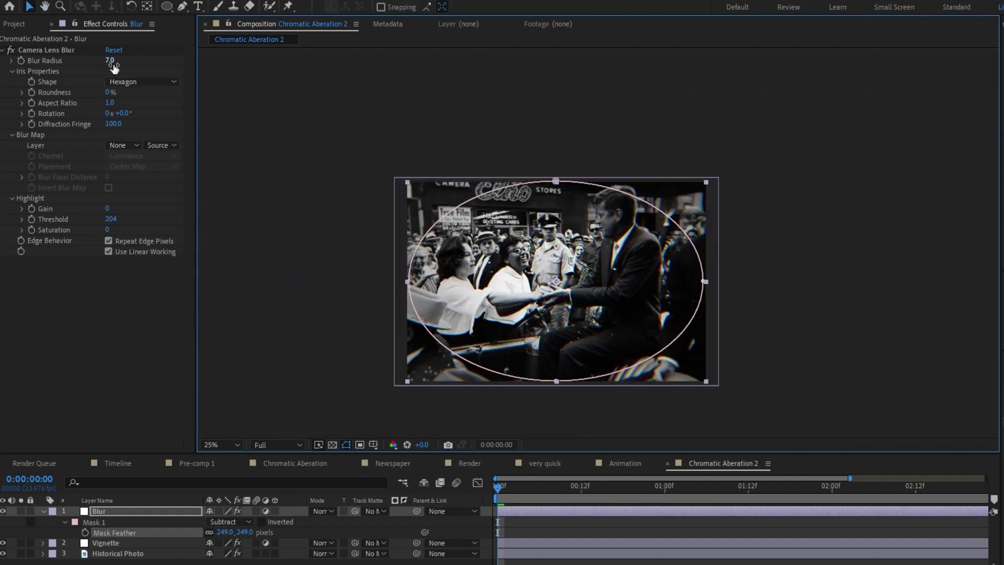
Set the Camera Lens Blur's Blur Radius to 11 and examine the blurred edges of the photo.
left_click(111, 60)
type("11")
key("Return")
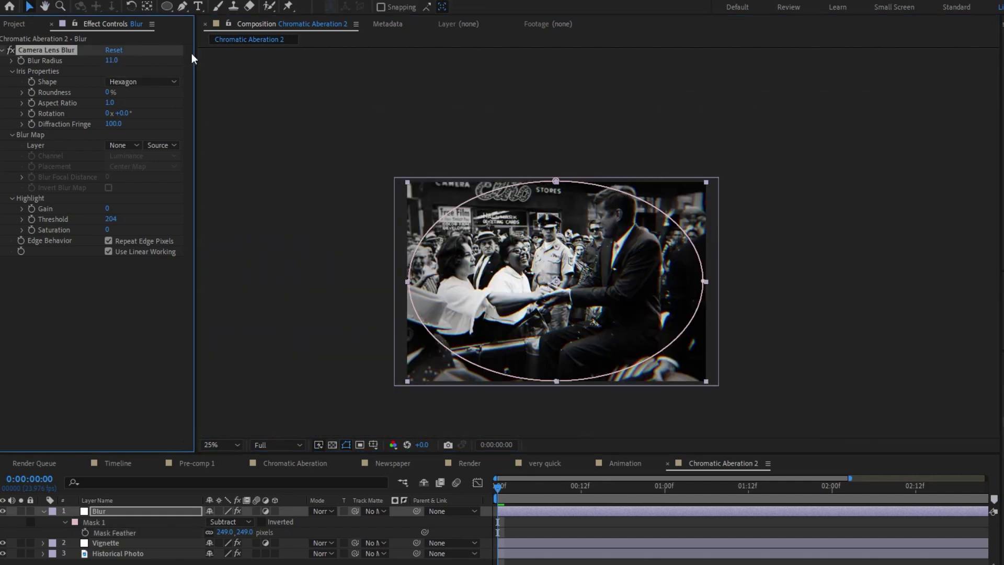
left_click(288, 262)
scroll(397, 309, "up", 2)
left_click_drag(472, 315, 510, 242)
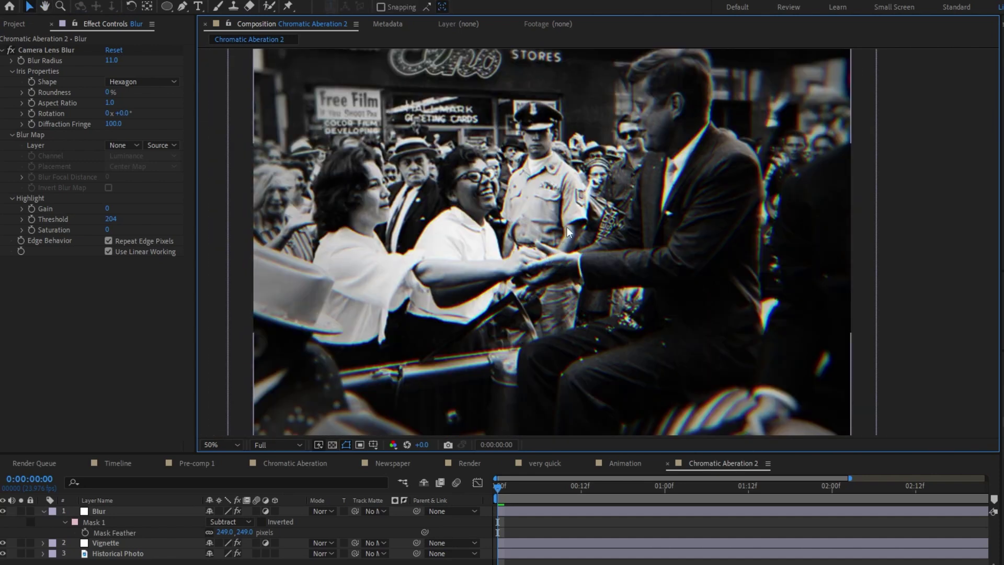
mouse_move(568, 228)
left_mouse_down()
mouse_move(570, 212)
mouse_move(570, 223)
left_mouse_up()
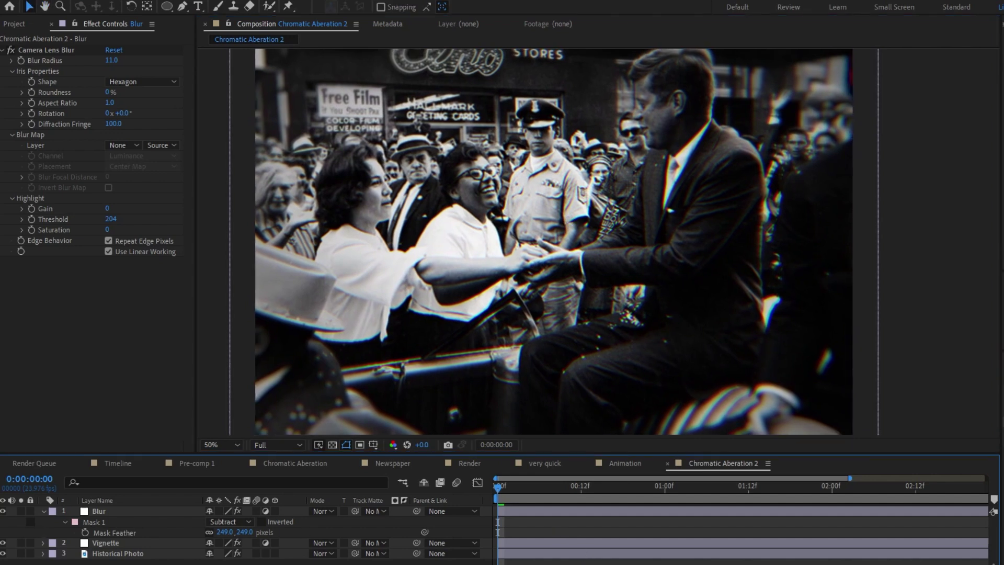
Add a keyframe for Optics Compensation's Field Of View at frame 0 on the Historical Photo layer, keeping the value 20.
left_click(120, 554)
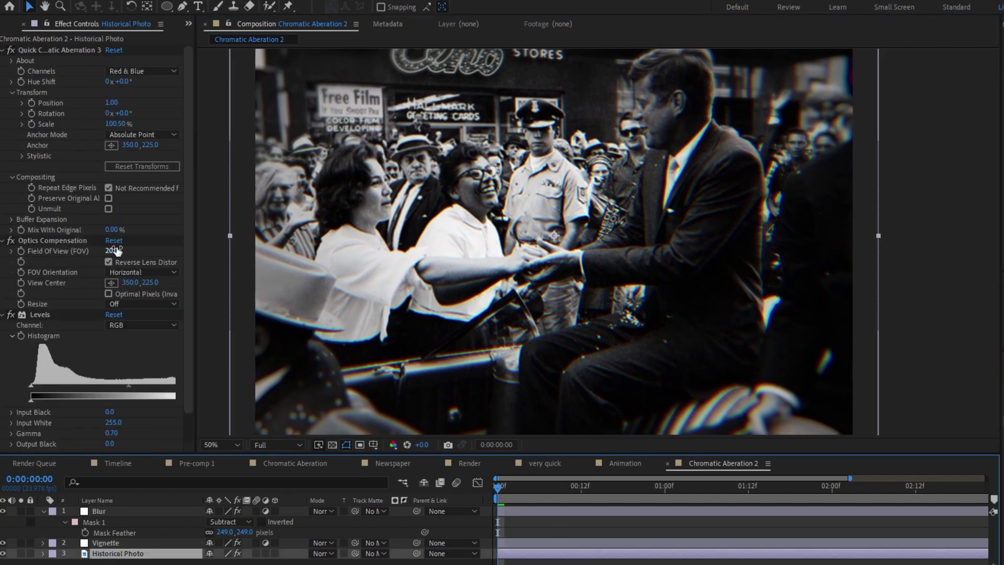
left_click(44, 239)
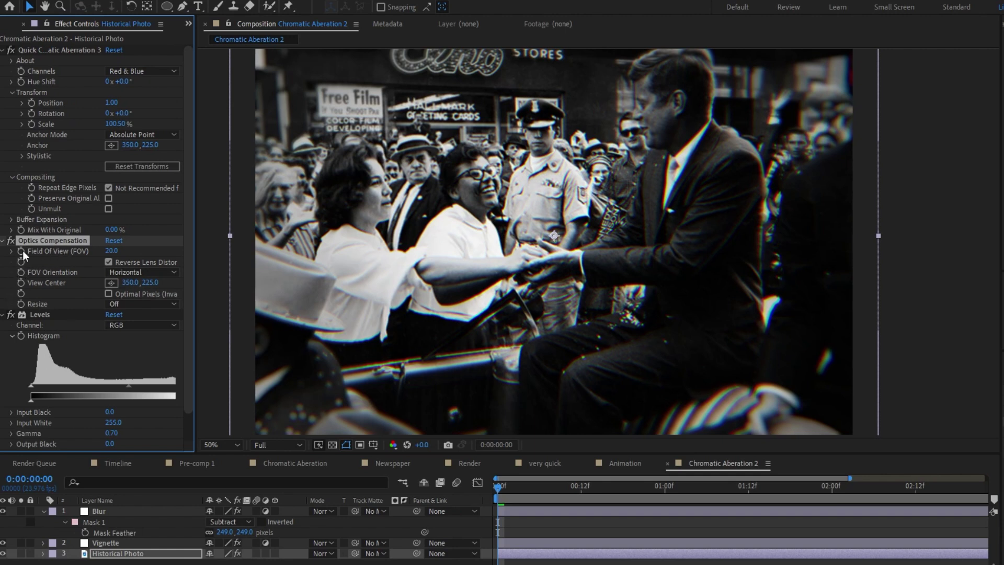
left_click(22, 251)
key("u")
Set Optics Compensation's Field Of View to 0 at frame 4 and return the playhead to the start of the composition.
key("space")
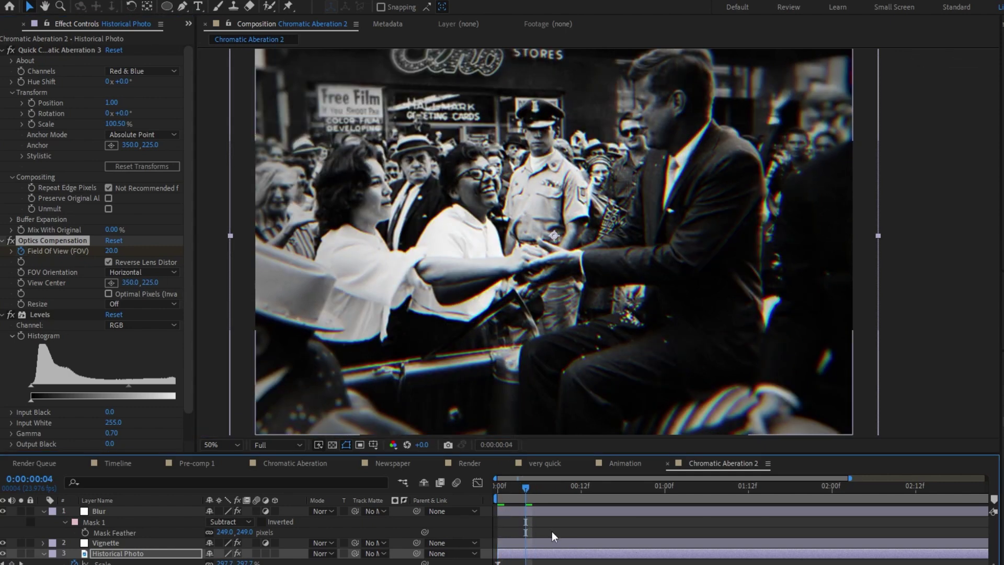
key("u")
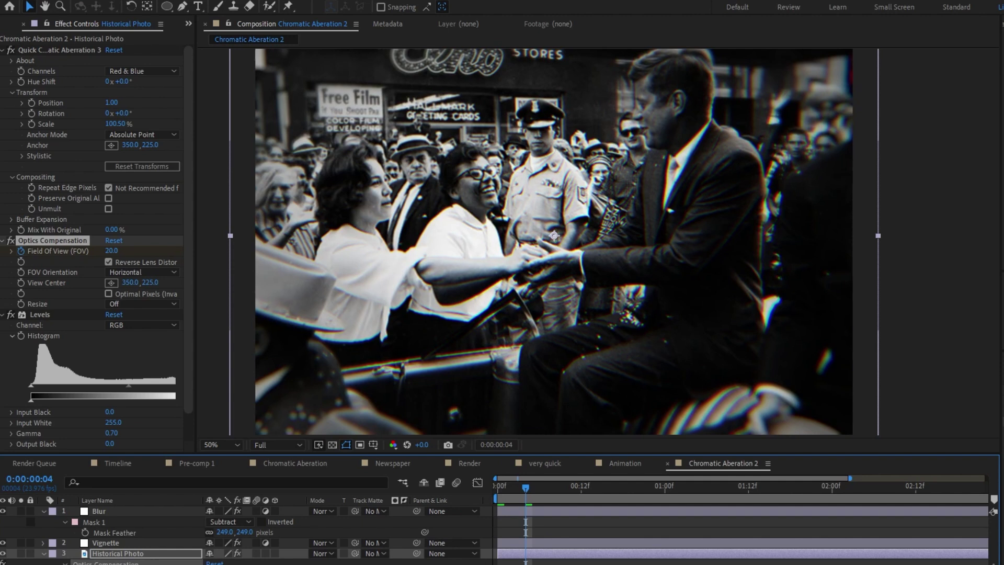
left_click_drag(114, 252, 1, 270)
left_click(560, 535)
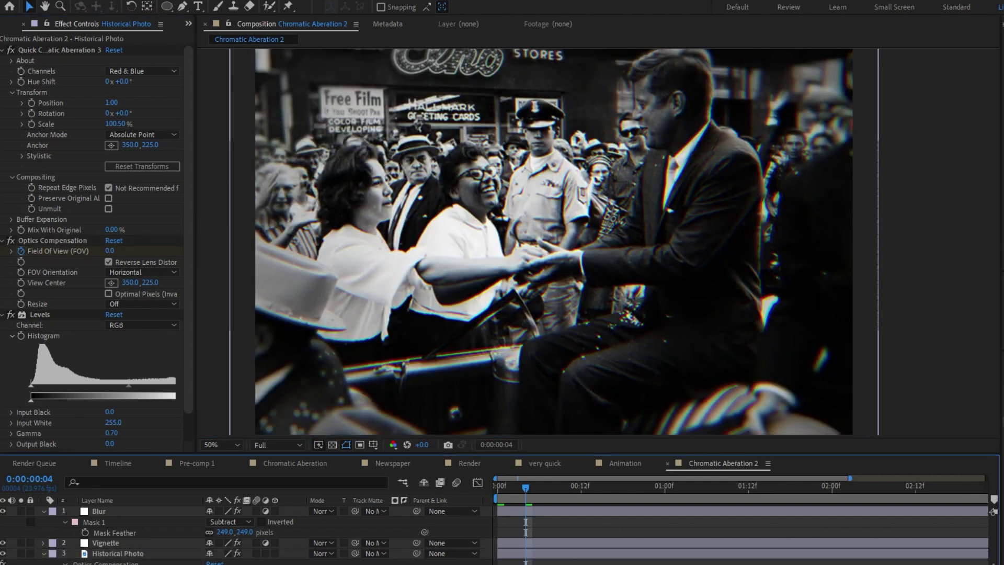
left_click_drag(526, 564, 529, 564)
left_click_drag(526, 493, 488, 510)
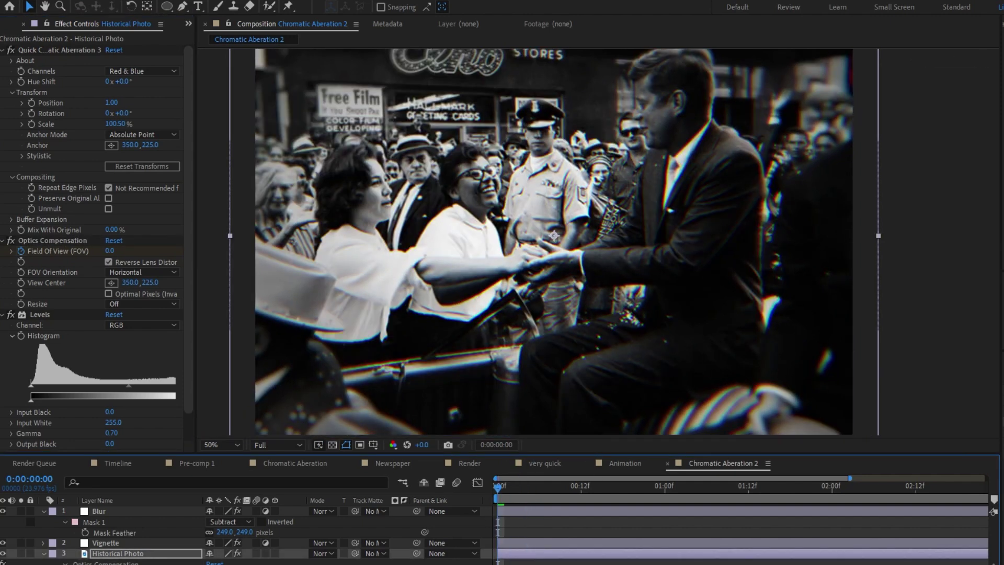
Restore Optics Compensation's Field Of View of 20 at frame 0 and preview the lens distortion animation.
key("ctrl+z")
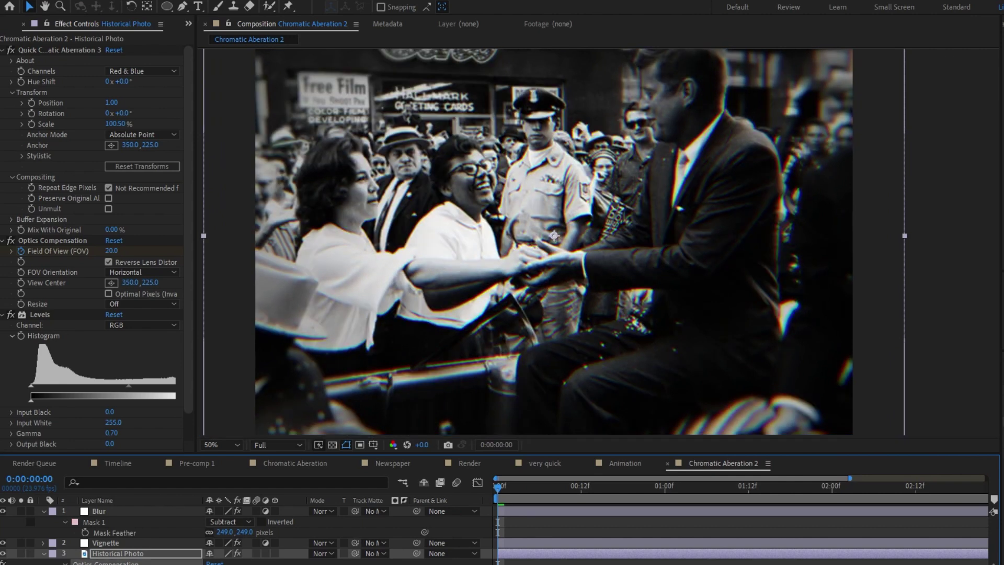
key("space")
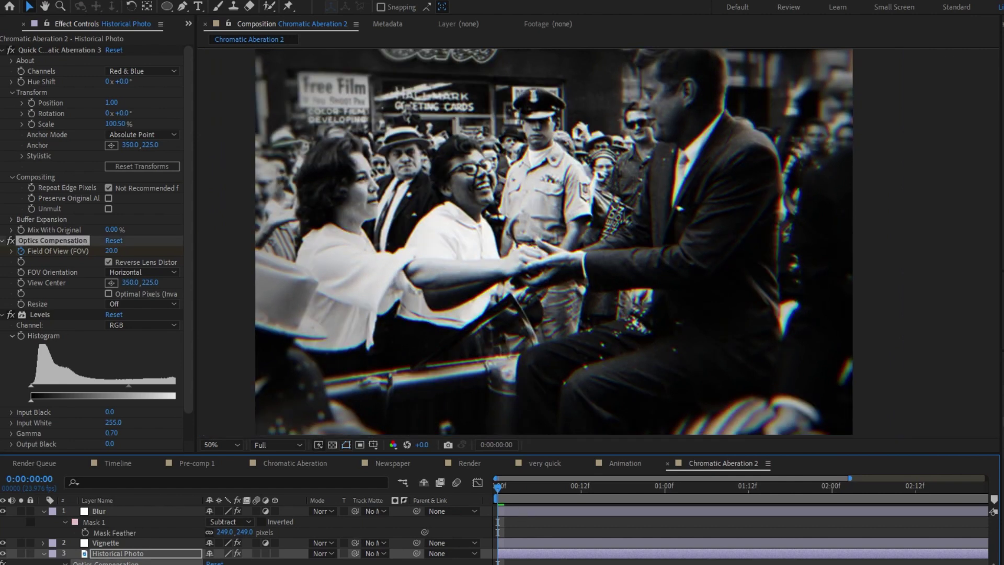
key("space")
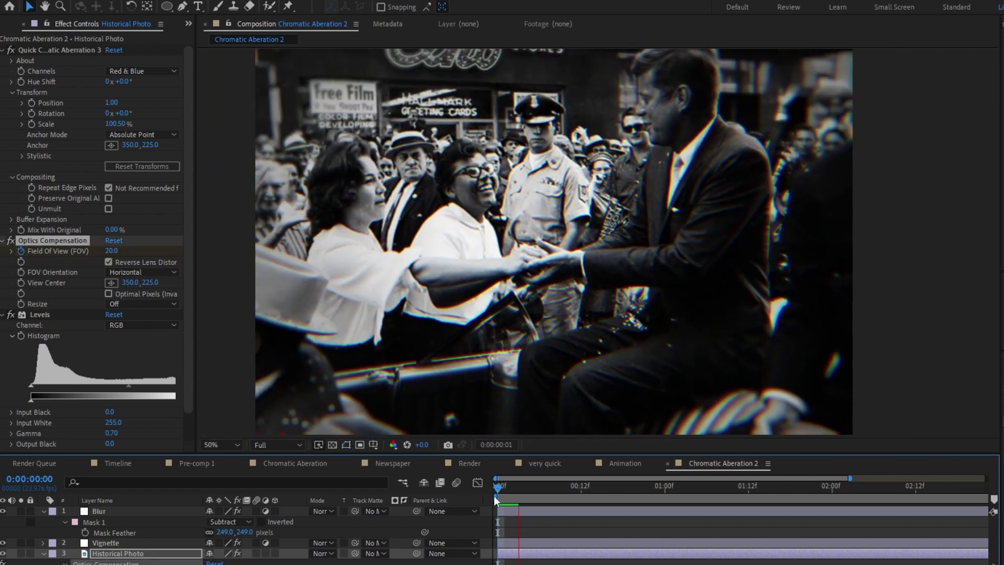
Set the composition viewer's resolution to Third and stretch the Field Of View animation over a longer time.
left_click(269, 444)
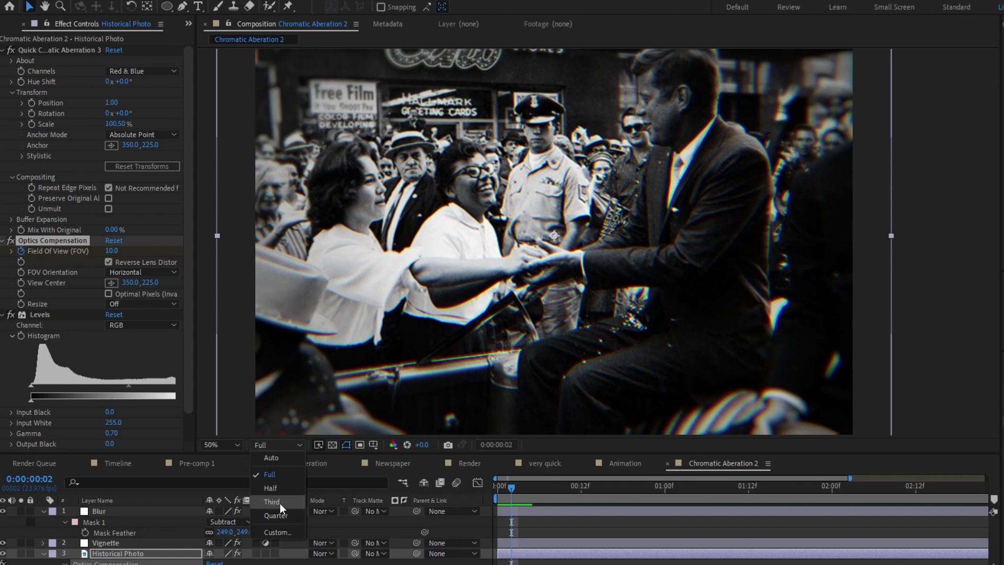
left_click(280, 504)
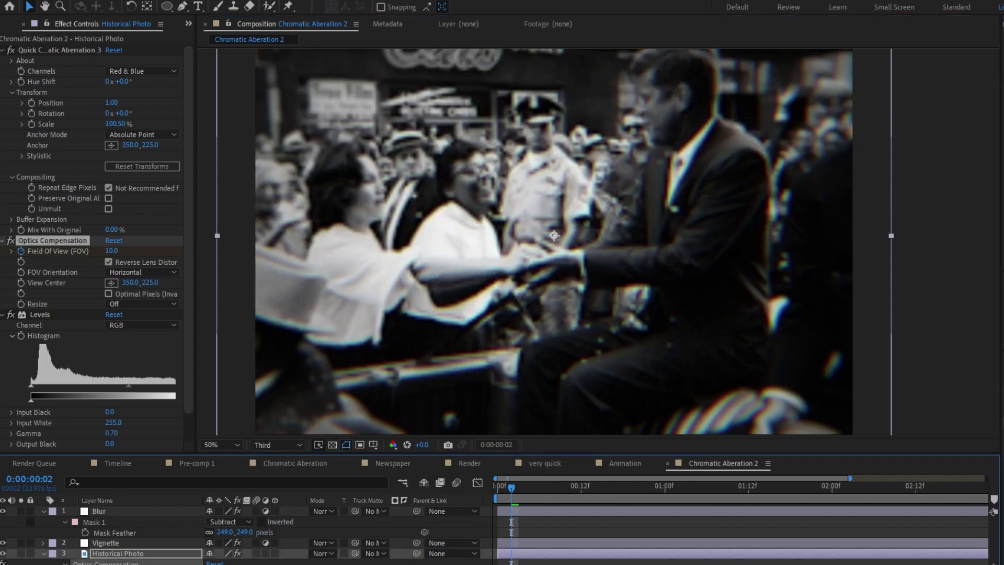
left_click_drag(221, 564, 267, 564)
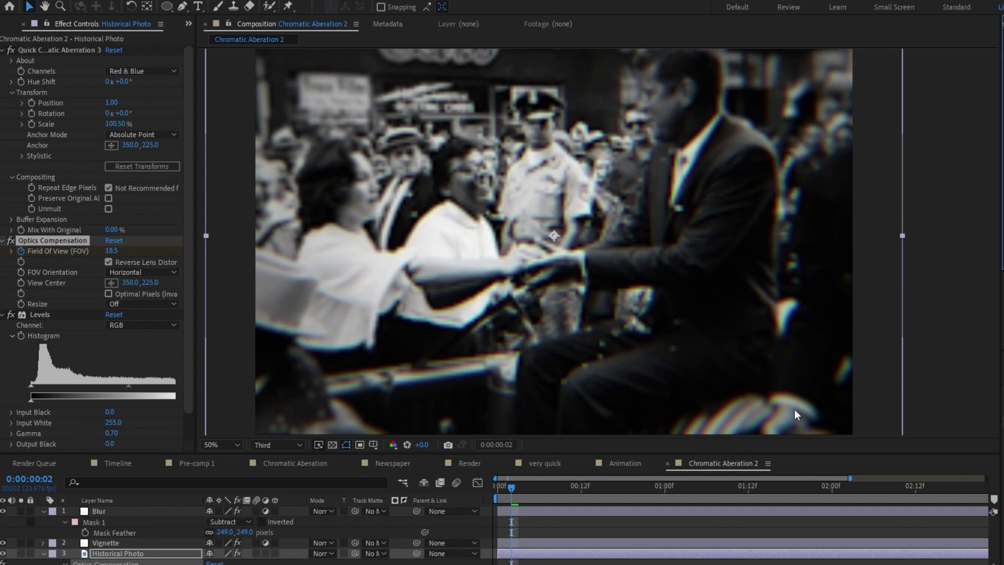
Play back the slower lens distortion animation from the first frame, viewing the whole composition at 25% magnification.
left_click_drag(511, 490, 485, 500)
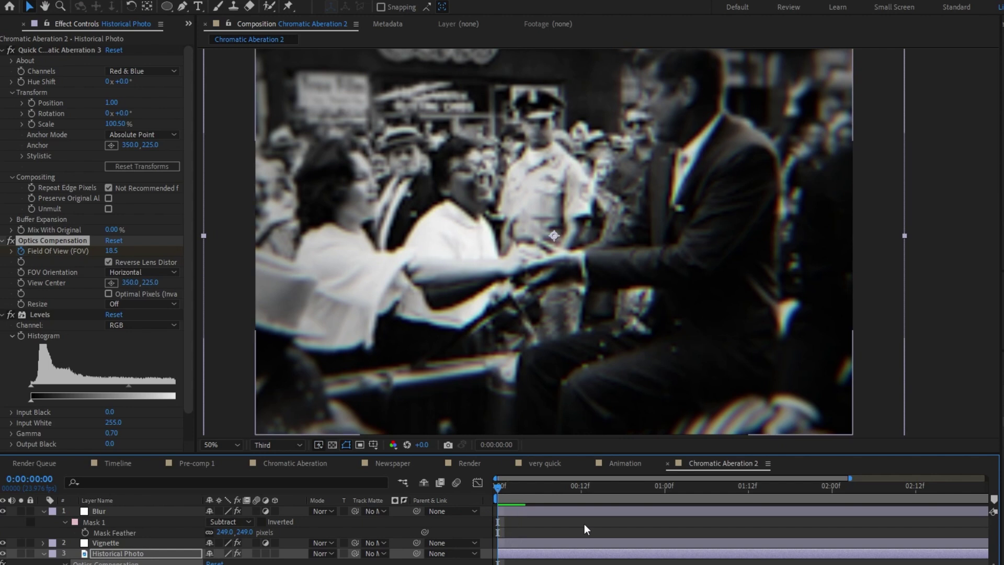
key("space")
key("space")
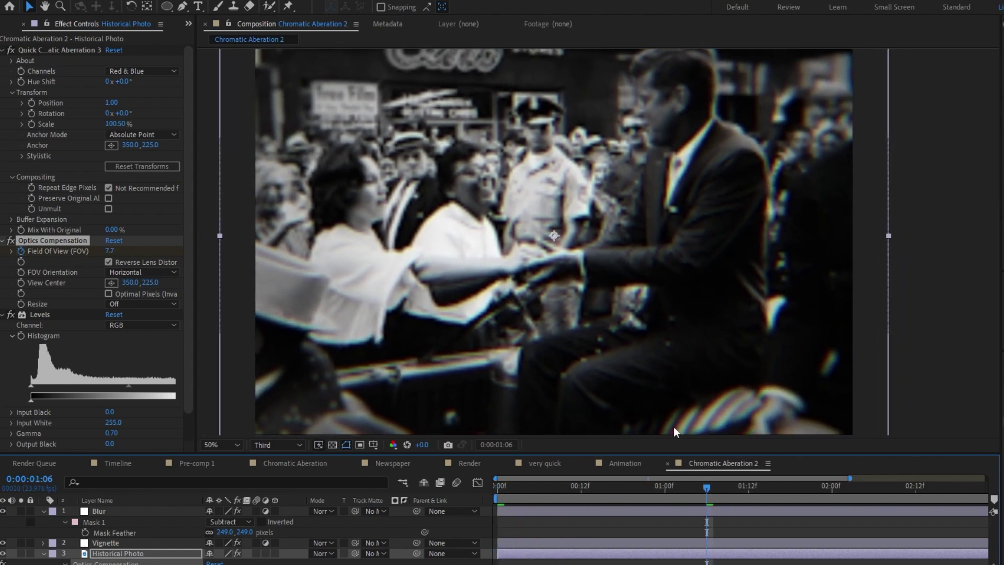
scroll(529, 303, "down", 2)
left_click_drag(710, 495, 501, 521)
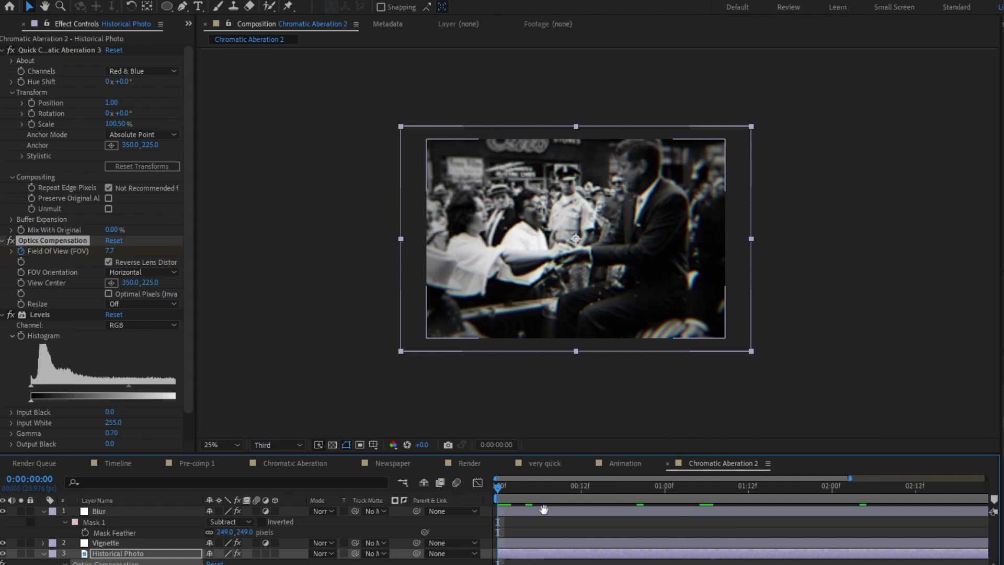
key("space")
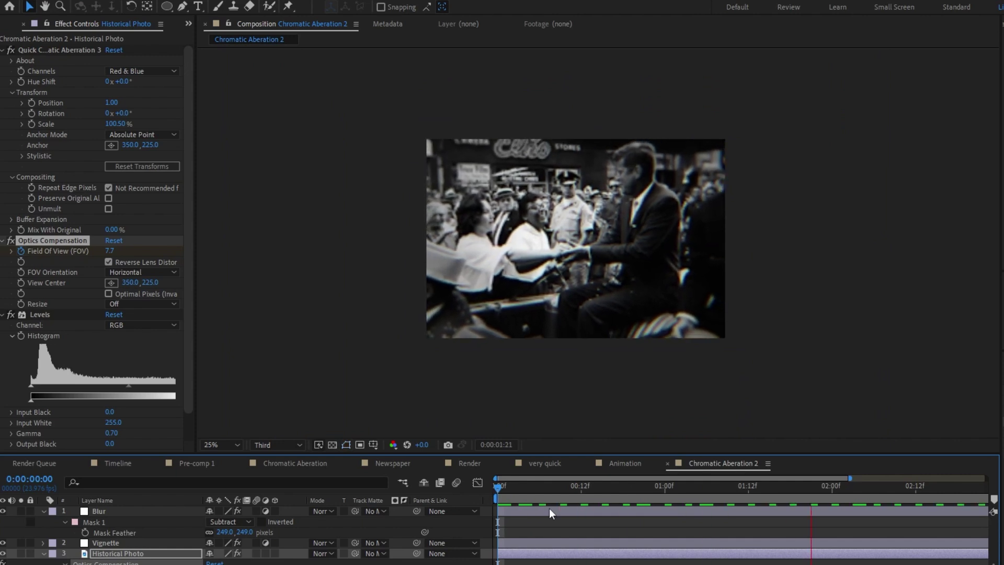
key("space")
left_click(612, 395)
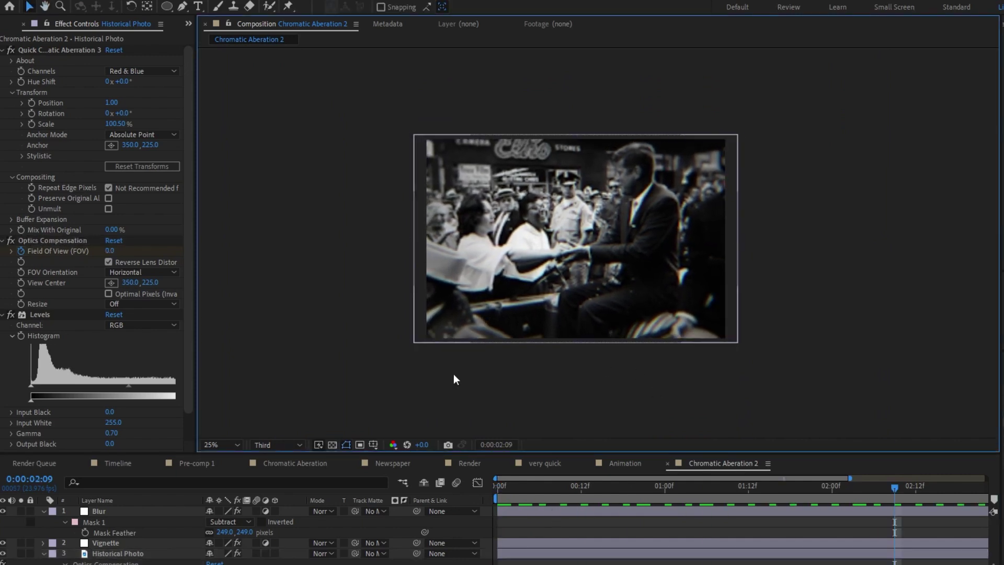
Set the composition viewer's resolution back to Full and preview the animation from the first frame.
left_click(277, 445)
left_click(270, 474)
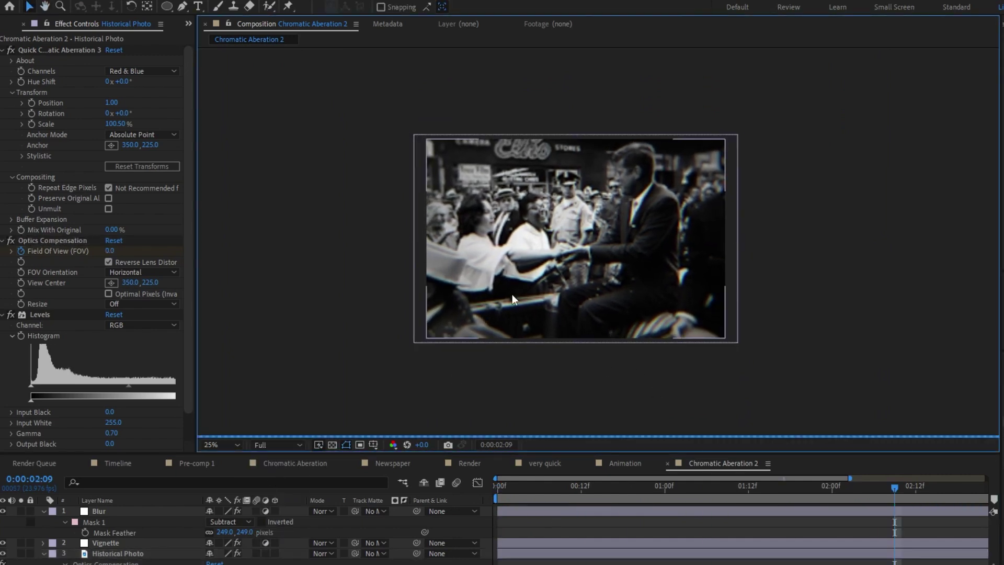
key("Home")
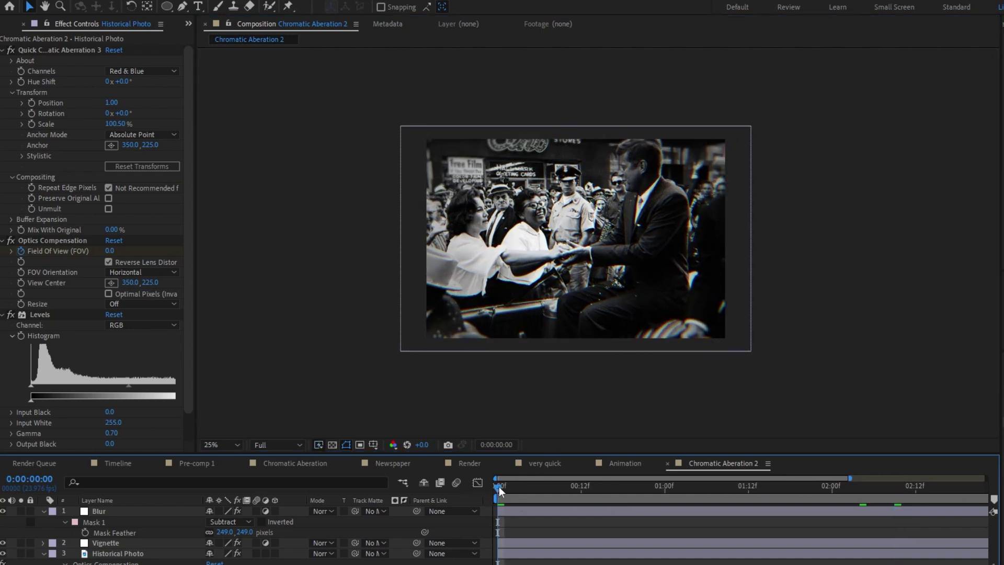
key("space")
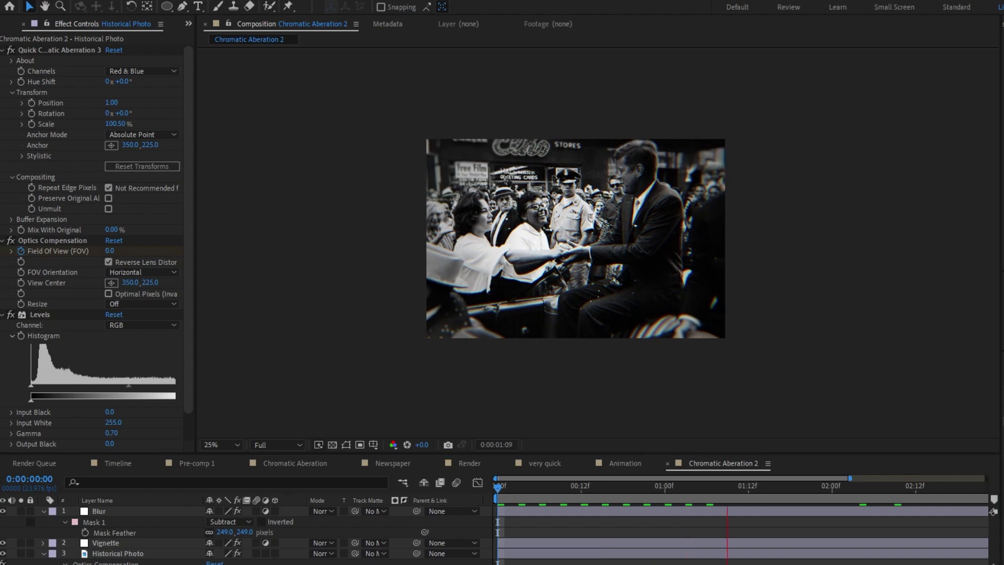
Preview the composition from the start with Quick Chromatic Aberration 3 turned off and the work area shortened.
left_click_drag(715, 492, 494, 505)
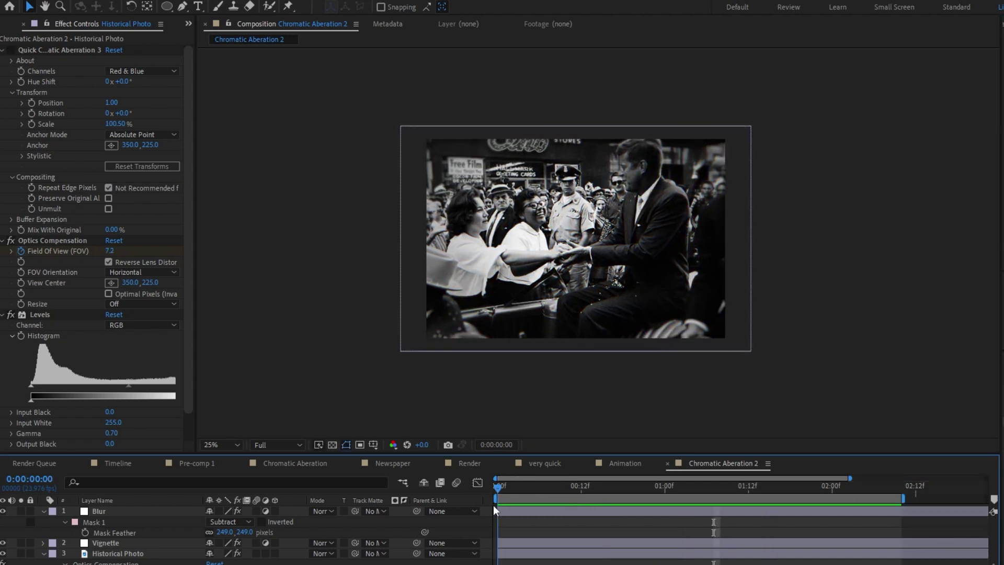
key("space")
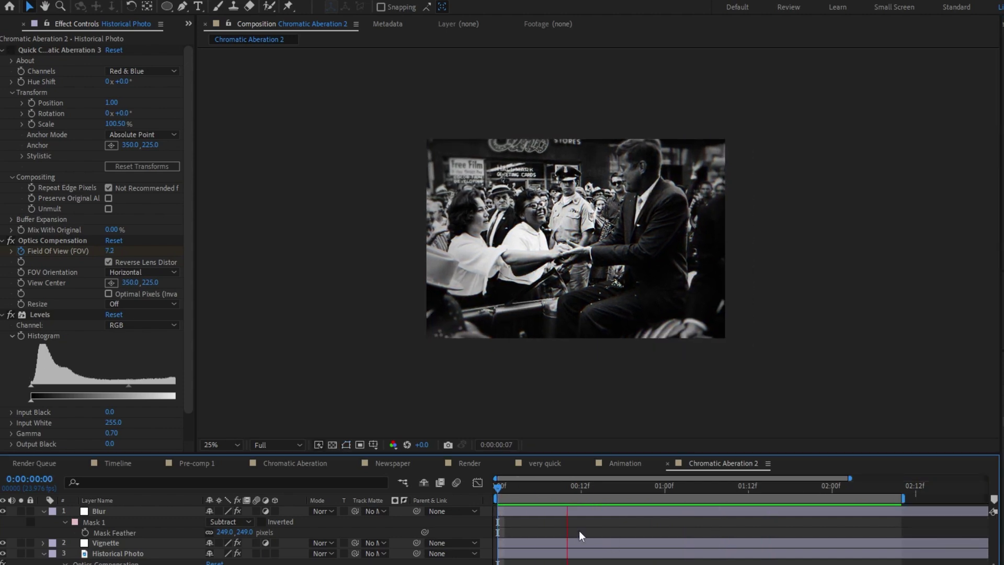
key("space")
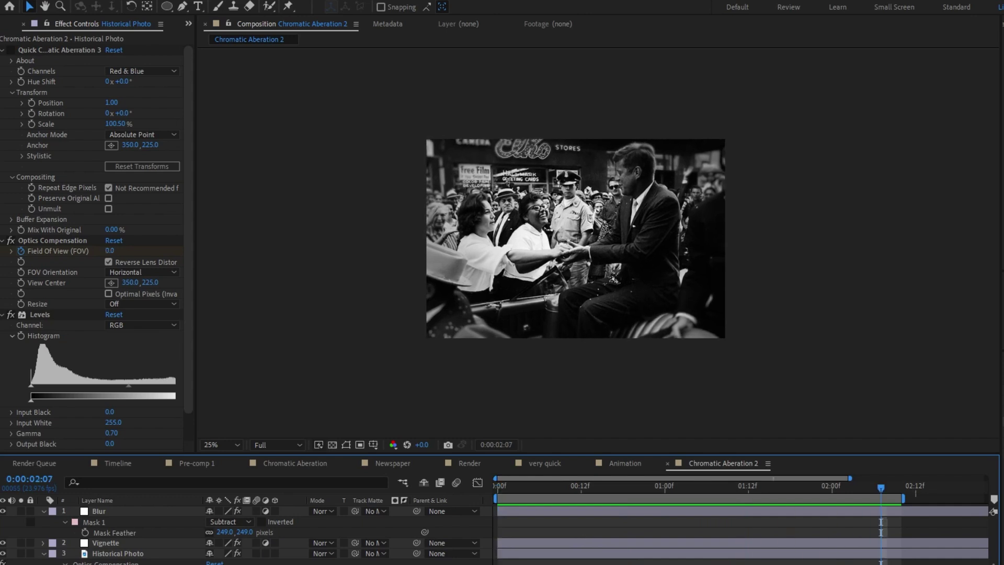
Reshape the Field Of View keyframes' speed curve to start fast and ease out slowly, and preview it from the start.
left_click_drag(876, 564, 475, 562)
left_click(477, 483)
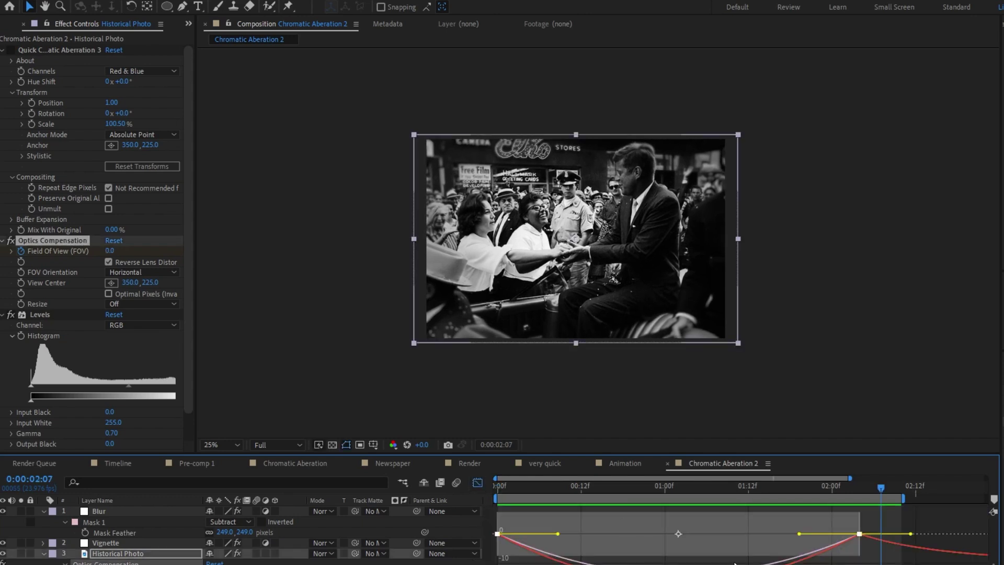
left_click(840, 547)
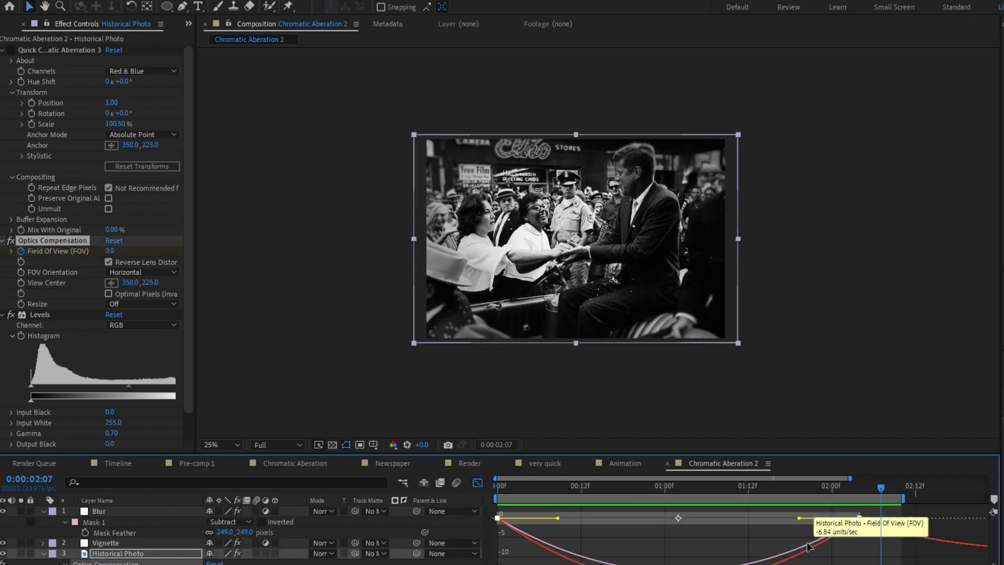
left_click_drag(799, 519, 604, 518)
left_click(766, 522)
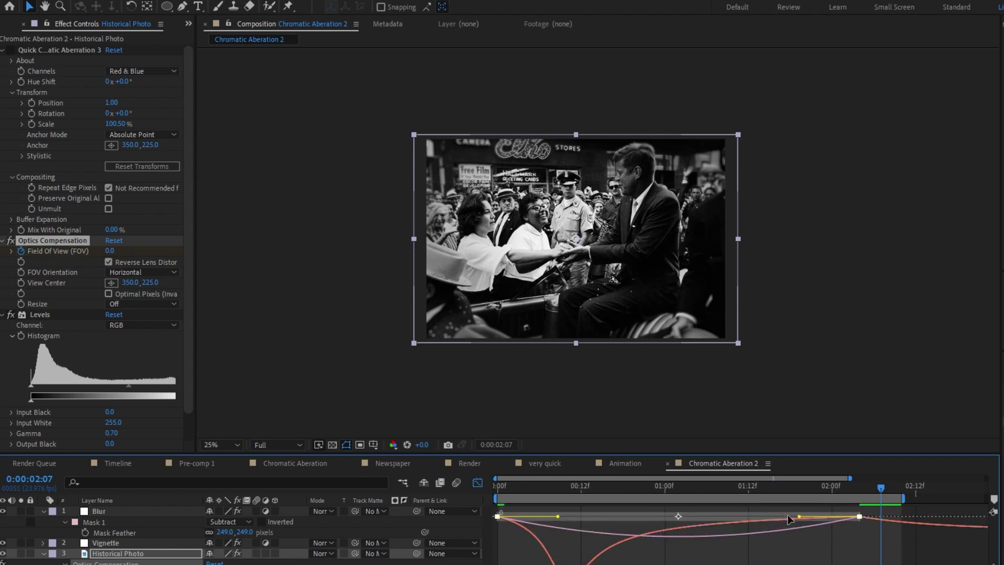
left_click_drag(799, 516, 572, 519)
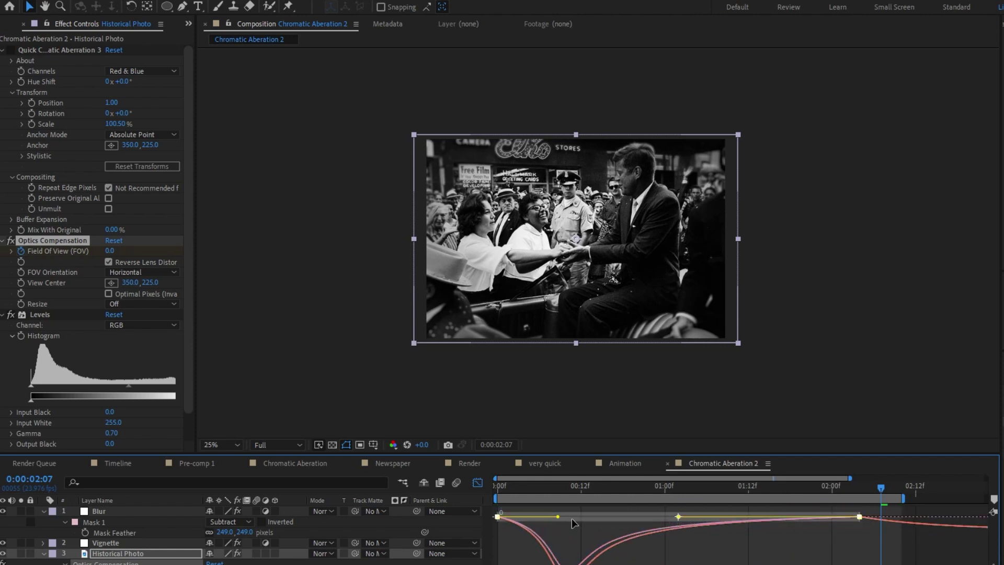
left_click(478, 482)
key("Home")
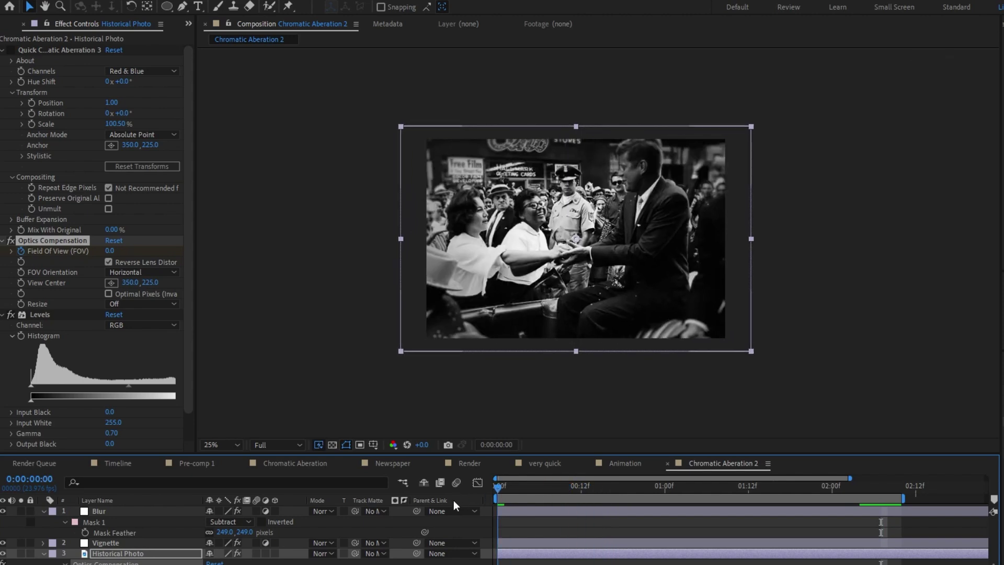
key("space")
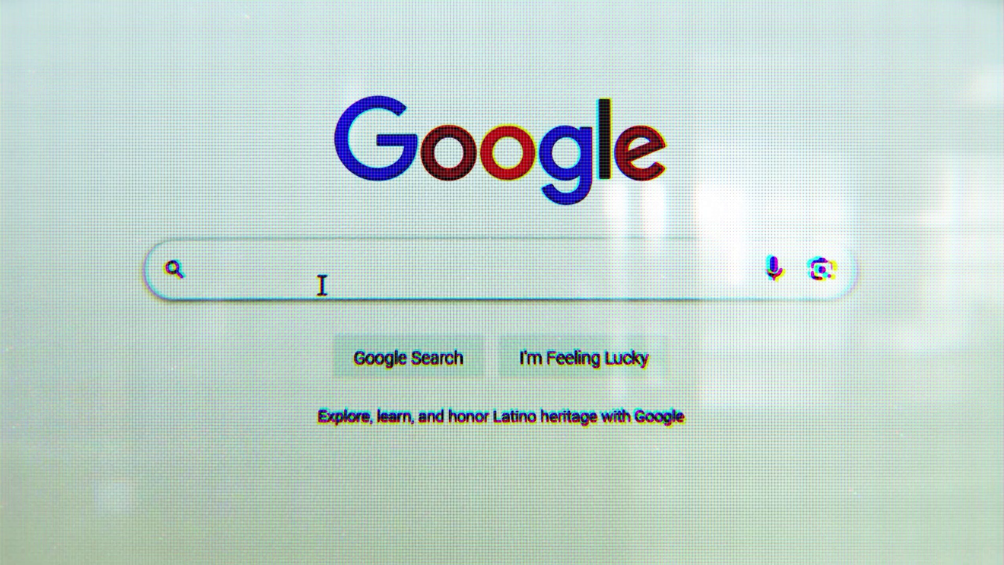
Search Google for "JFK assassination" in a web browser, and open and read Wikipedia's "Assassination of John F. Kennedy" article.
left_click(324, 280)
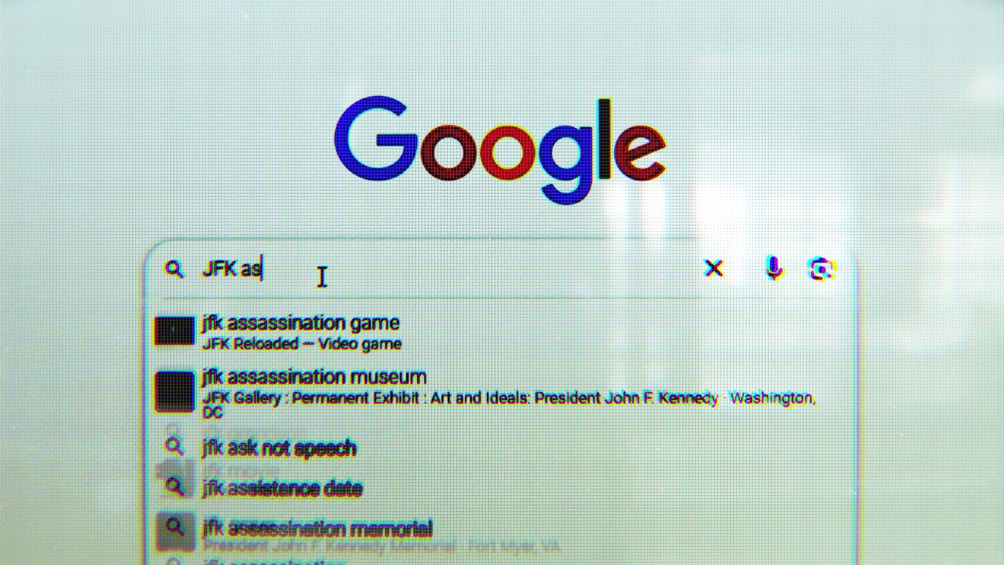
type("sassina")
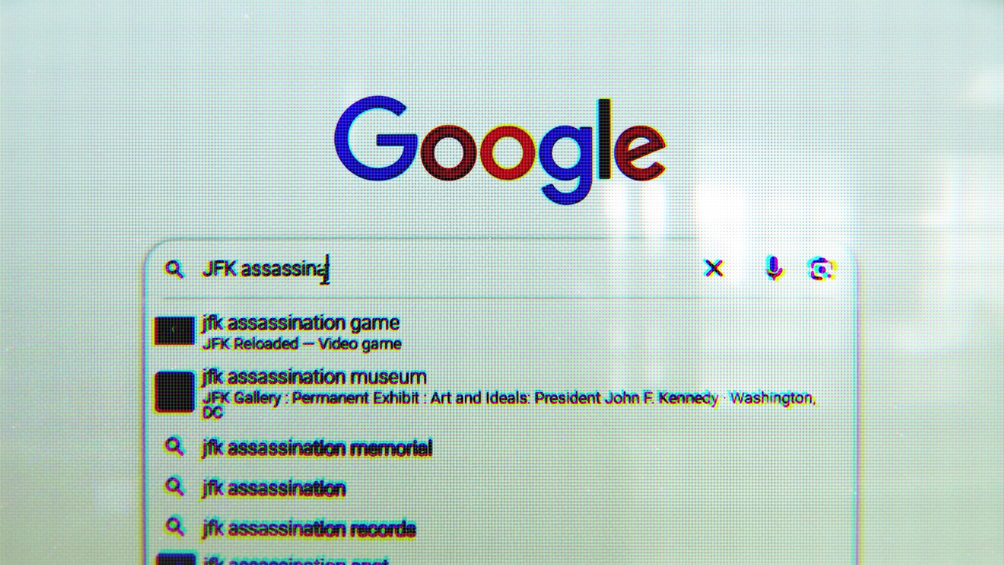
type("tion")
key("Return")
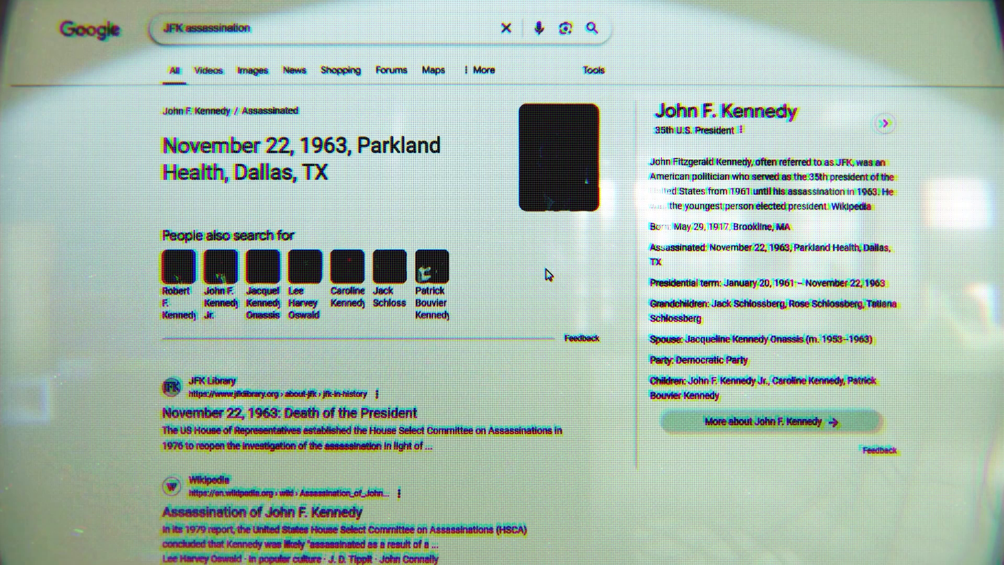
left_click(295, 514)
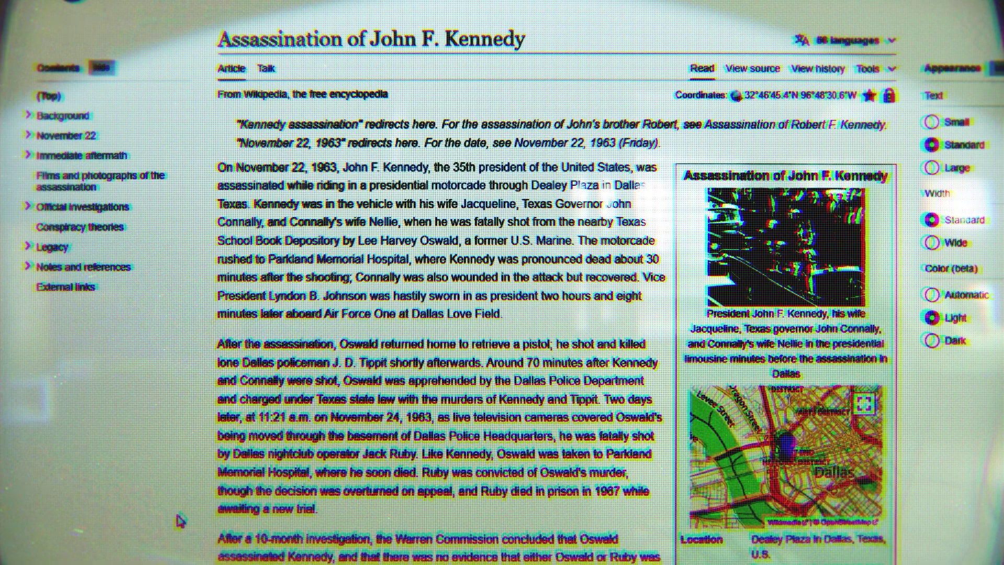
scroll(558, 314, "down", 7)
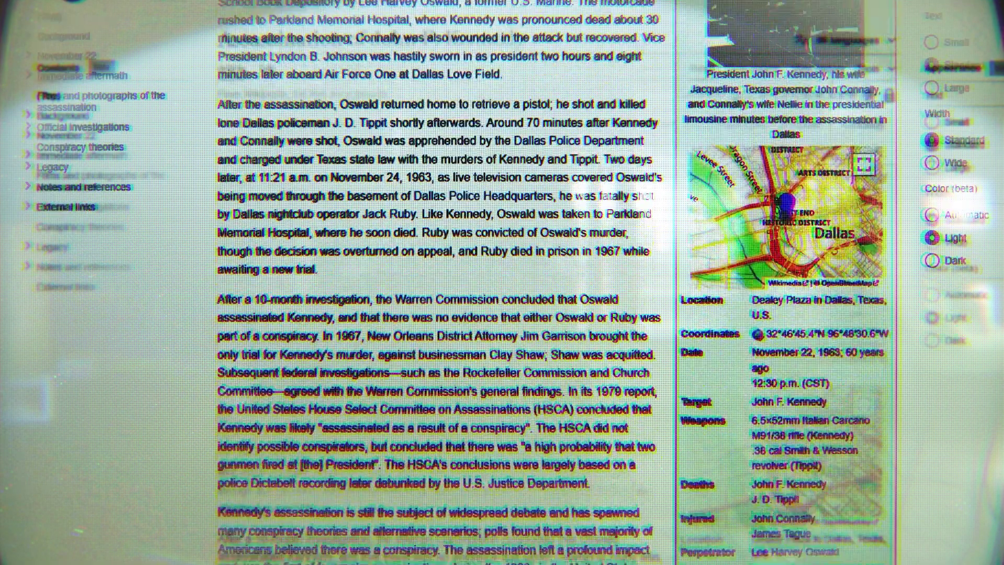